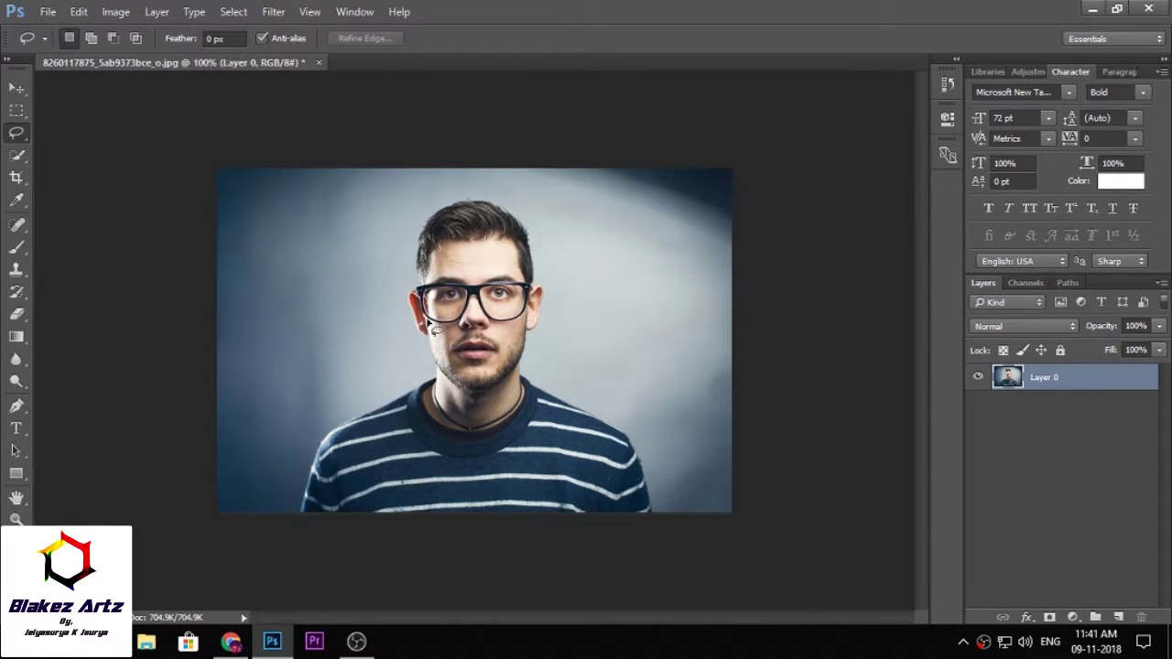
Duplicate the portrait layer Layer 0 as Layer 0 copy.
scroll(477, 282, up, 2)
scroll(477, 282, up, 3)
scroll(505, 229, up, 3)
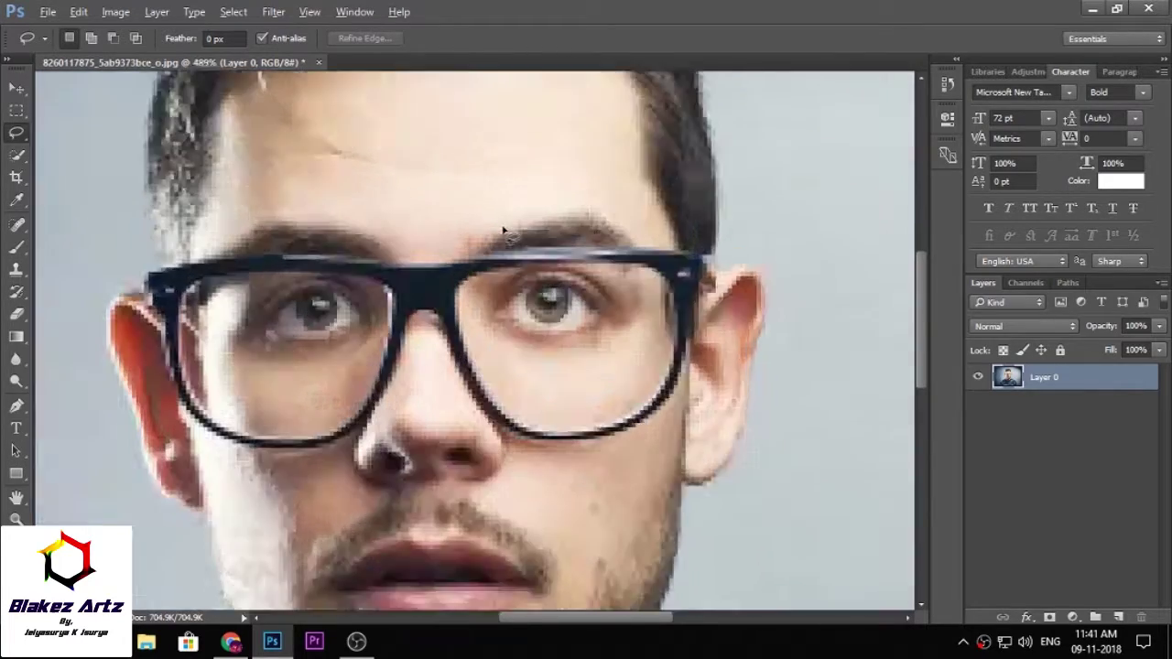
scroll(504, 230, up, 2)
scroll(595, 302, up, 2)
scroll(476, 257, up, 1)
scroll(467, 243, up, 1)
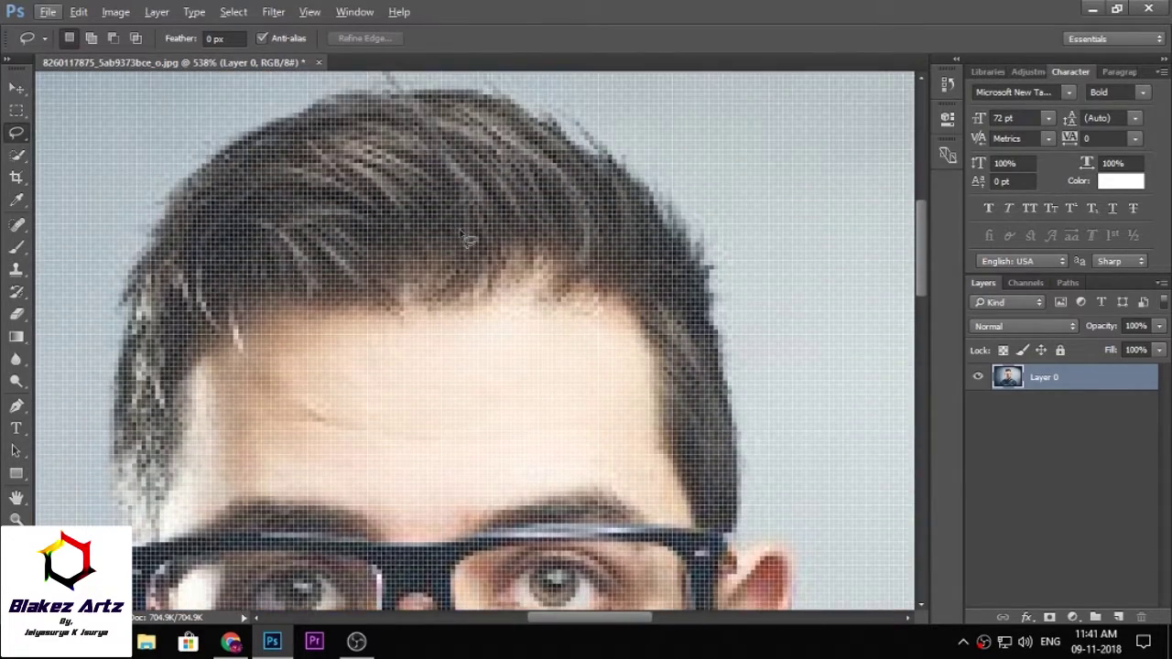
scroll(464, 247, up, 1)
scroll(465, 247, down, 2)
scroll(497, 275, down, 2)
scroll(510, 248, down, 2)
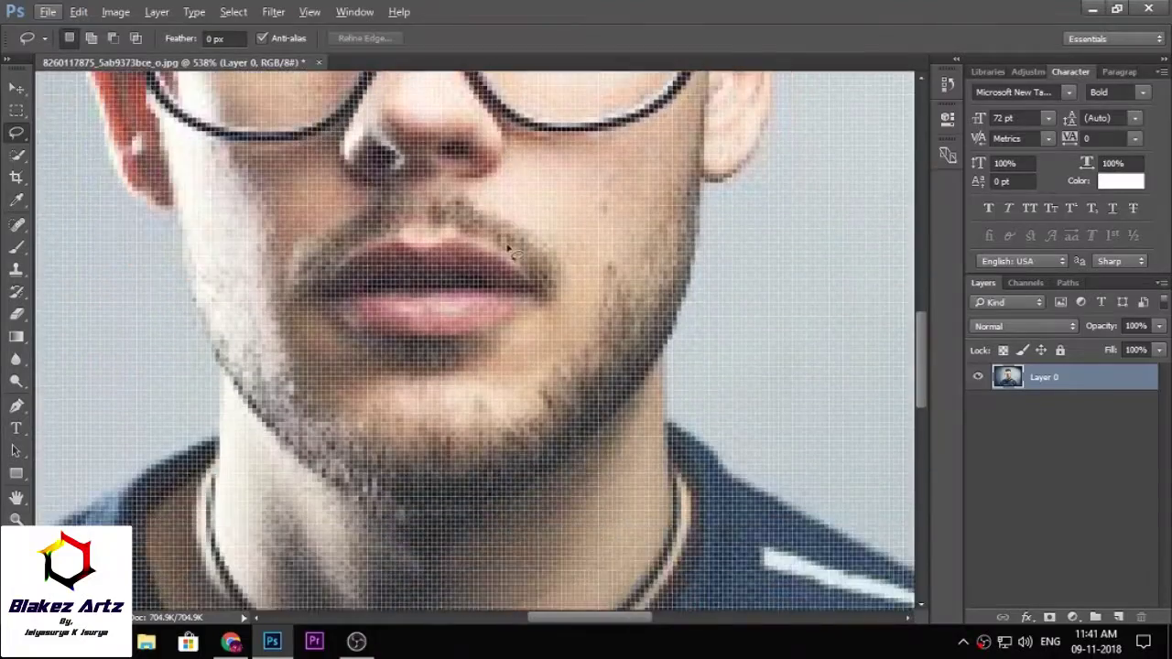
scroll(508, 249, down, 2)
scroll(507, 248, down, 3)
scroll(507, 249, down, 2)
scroll(507, 254, down, 1)
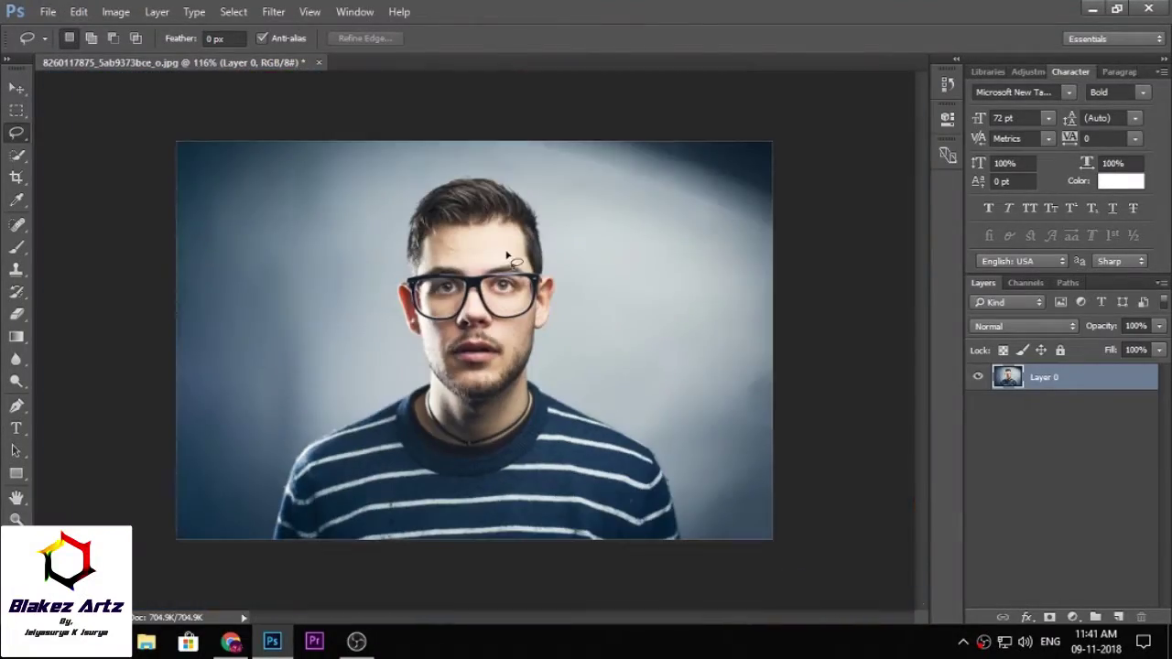
scroll(501, 257, up, 2)
scroll(502, 259, up, 2)
scroll(504, 275, up, 1)
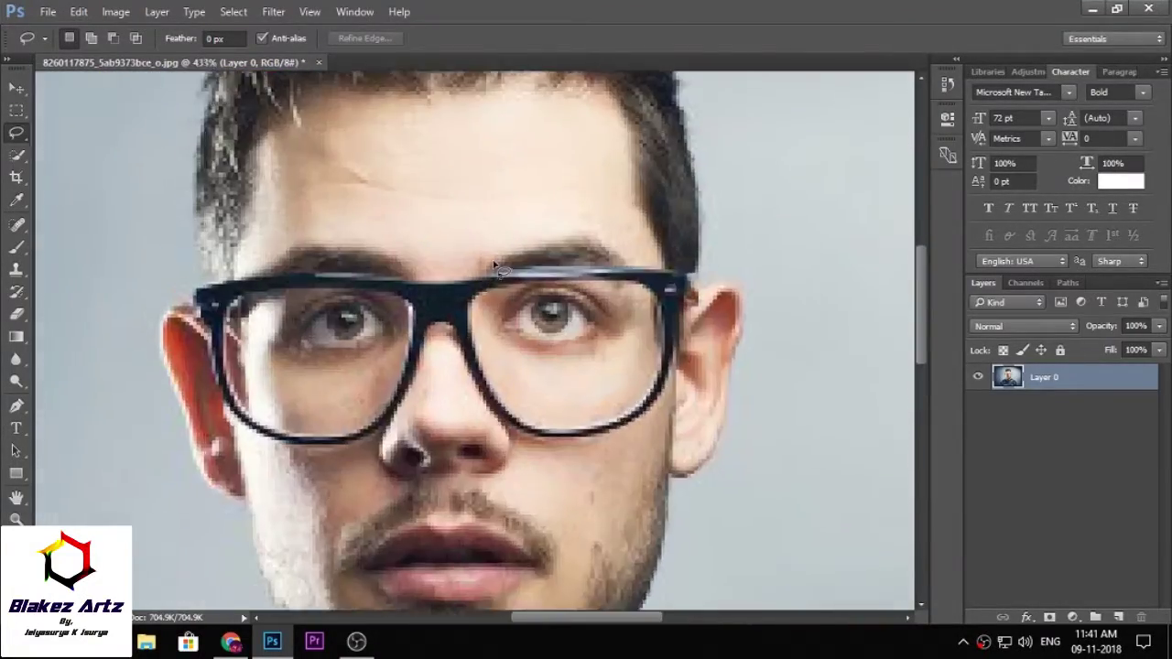
scroll(505, 291, up, 1)
scroll(504, 293, down, 2)
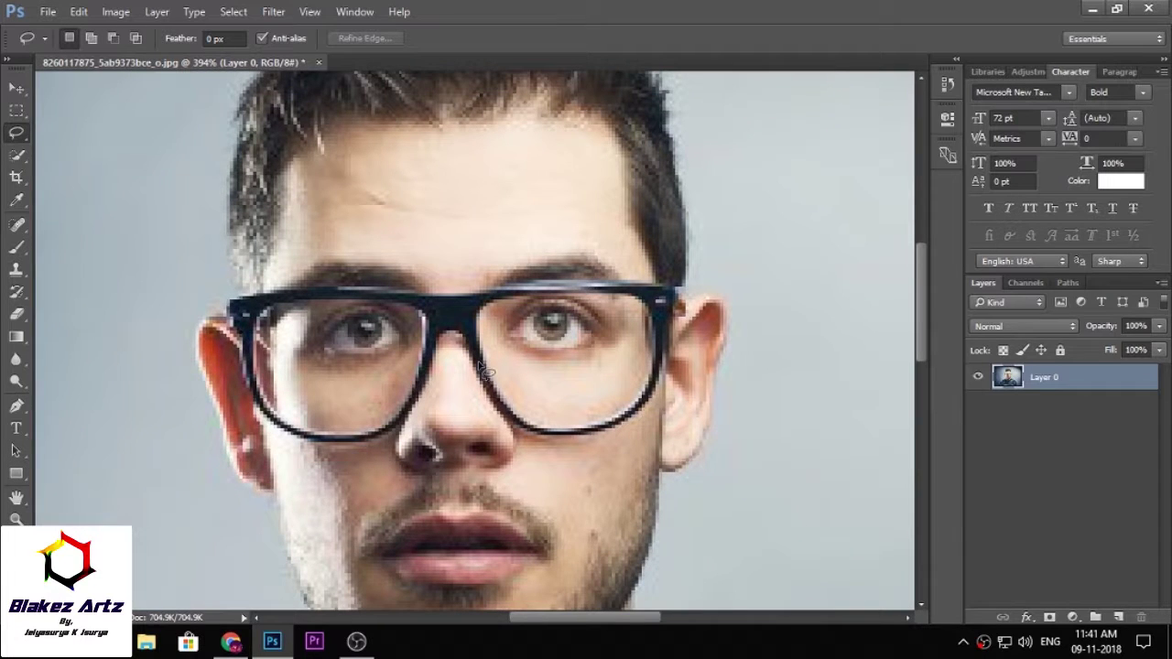
scroll(522, 418, down, 3)
scroll(522, 421, down, 2)
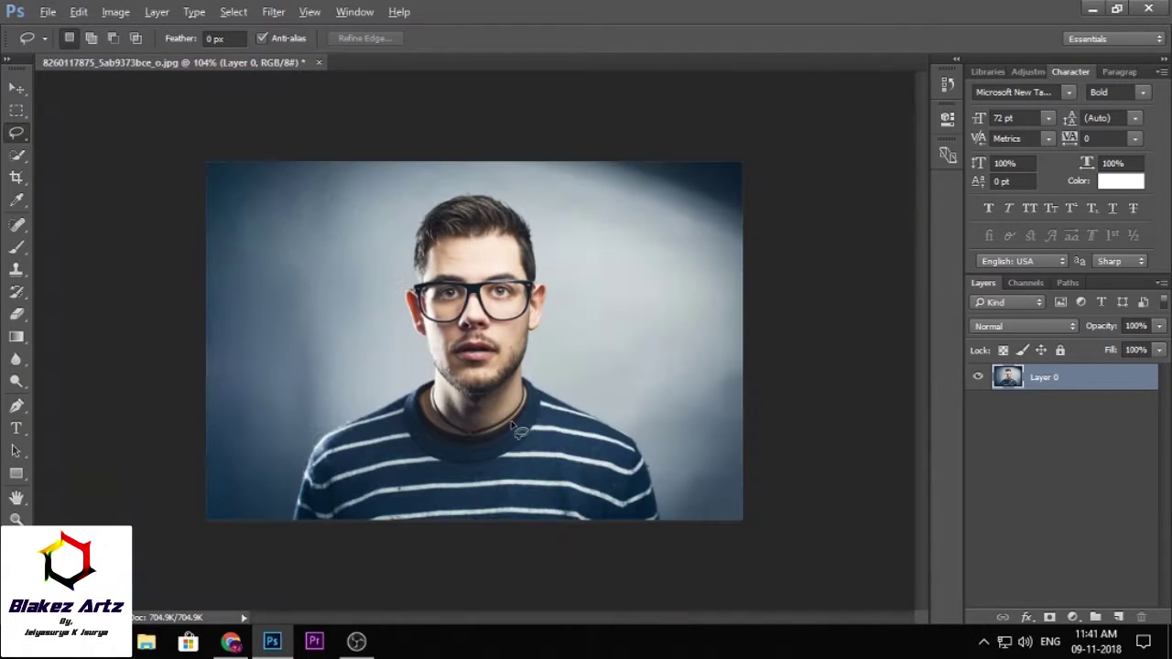
right_click(1077, 385)
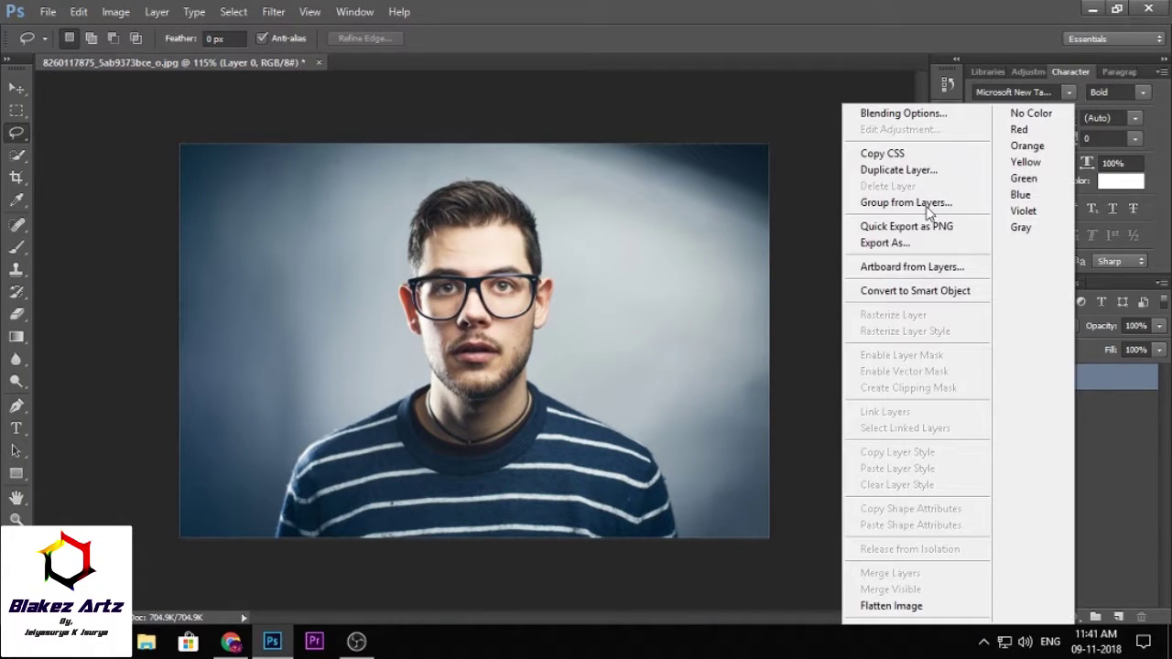
click(934, 171)
click(758, 194)
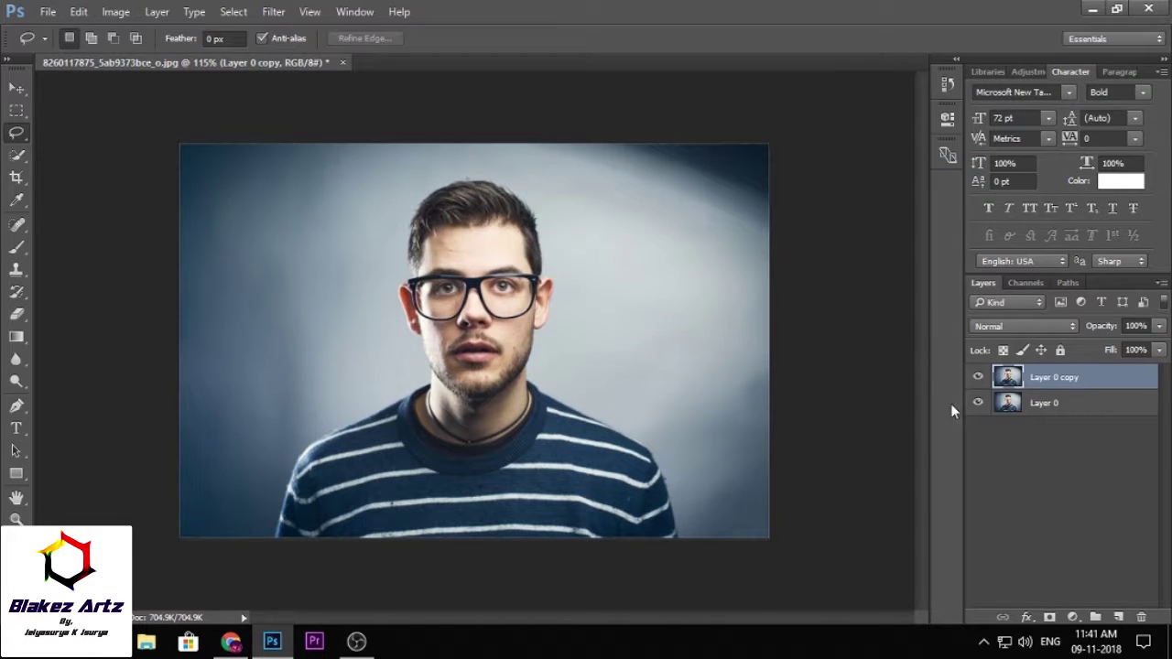
Hide the original Layer 0 and bring up the Filter menu.
click(985, 406)
scroll(467, 249, up, 5)
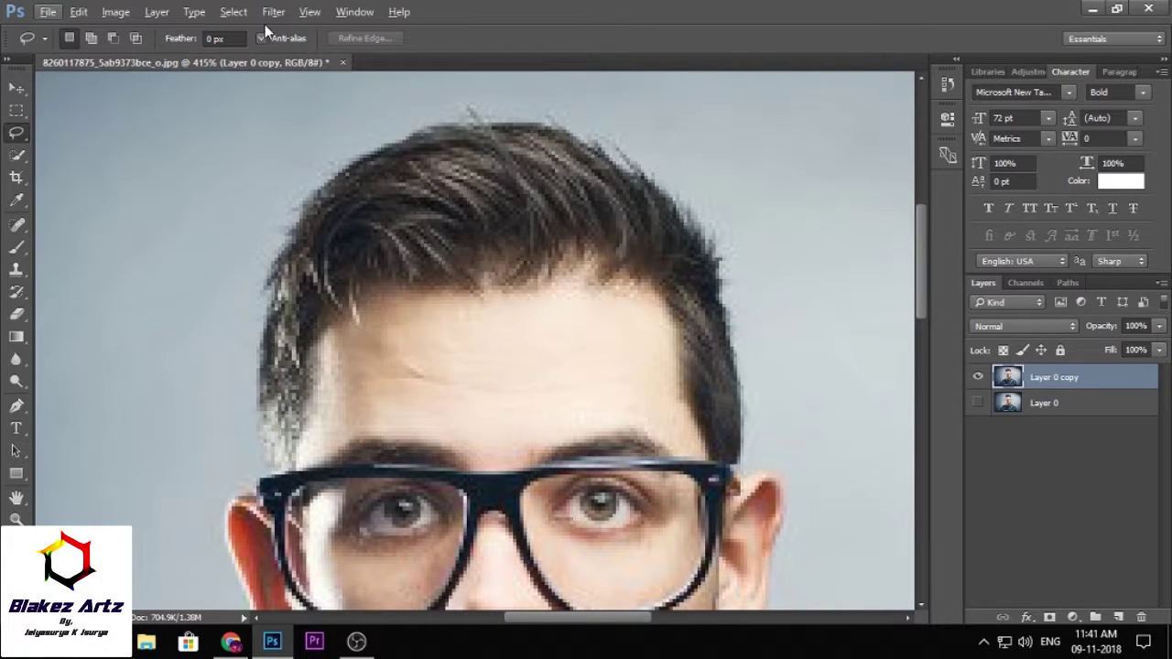
click(272, 12)
Launch the Camera Raw Filter and zoom its preview onto the hair and glasses.
click(326, 112)
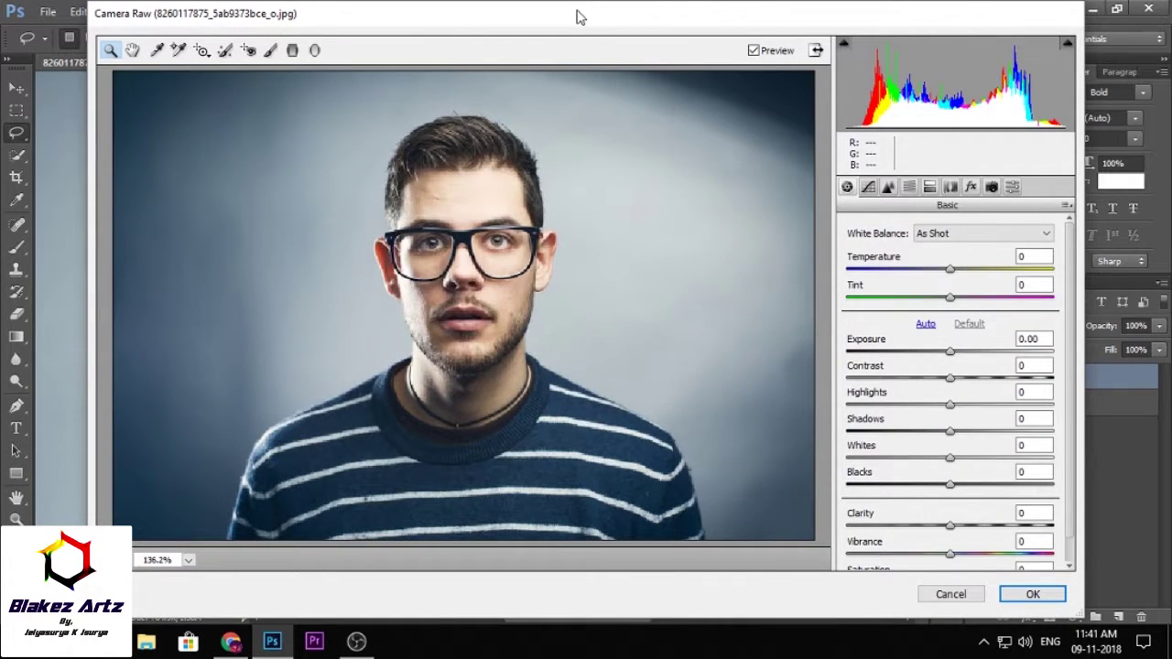
click(483, 182)
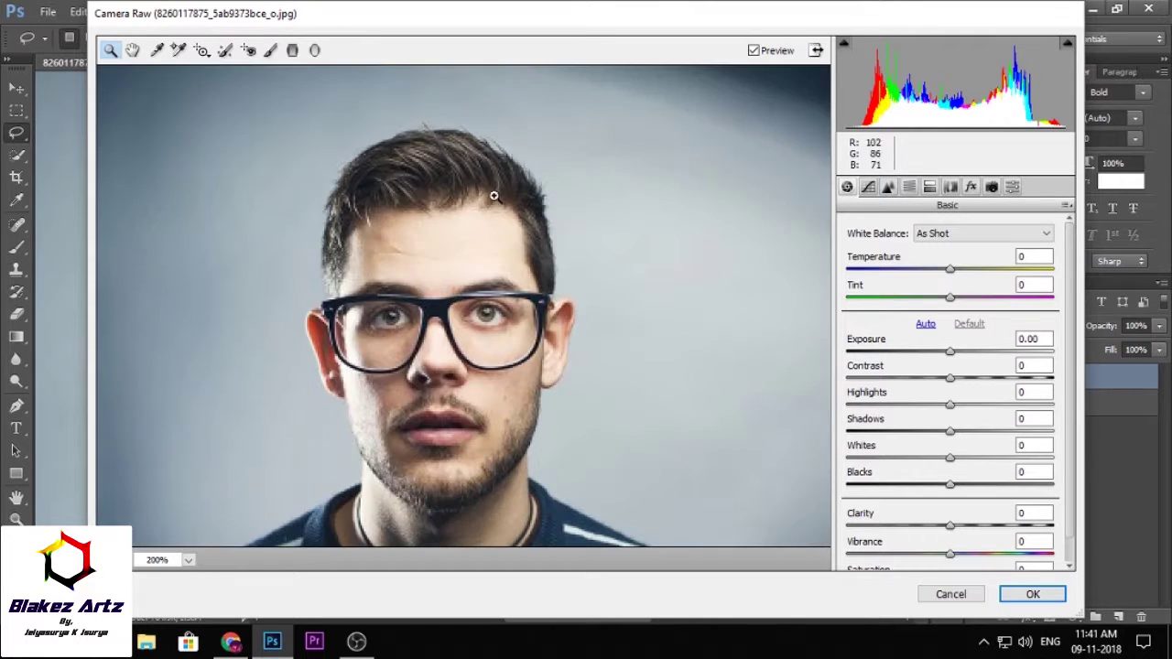
click(477, 205)
click(502, 306)
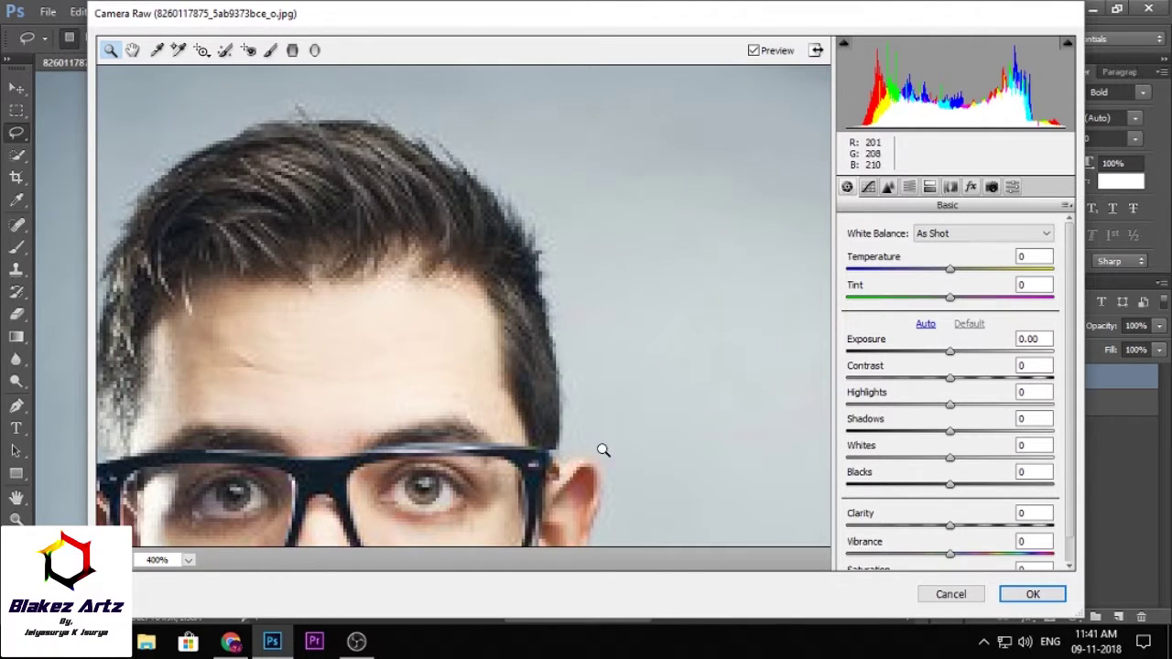
mouse_move(354, 416)
mouse_down()
mouse_move(683, 205)
mouse_move(122, 91)
mouse_up()
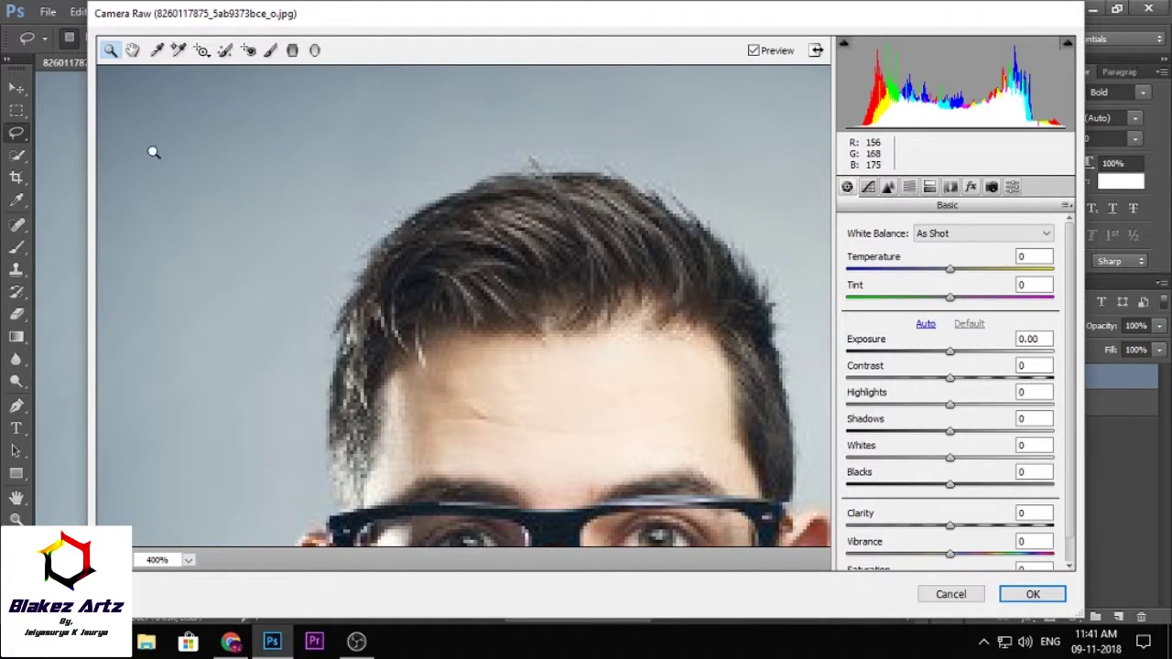
drag(251, 116, 605, 418)
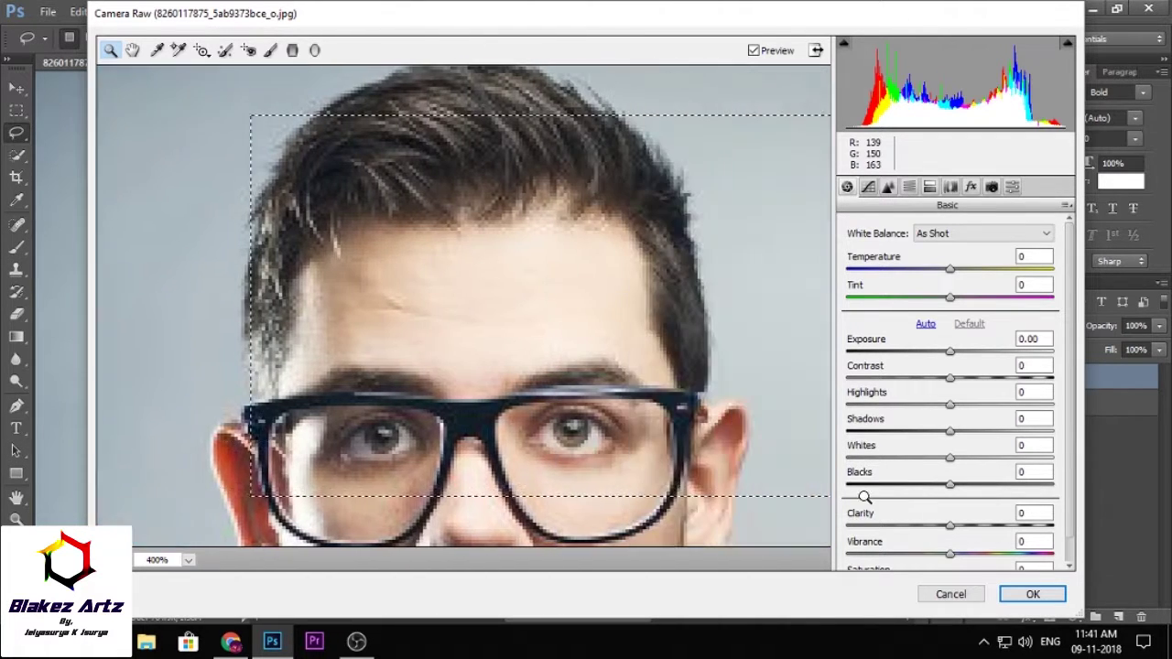
mouse_move(605, 418)
mouse_down()
mouse_move(631, 486)
mouse_move(681, 492)
mouse_up()
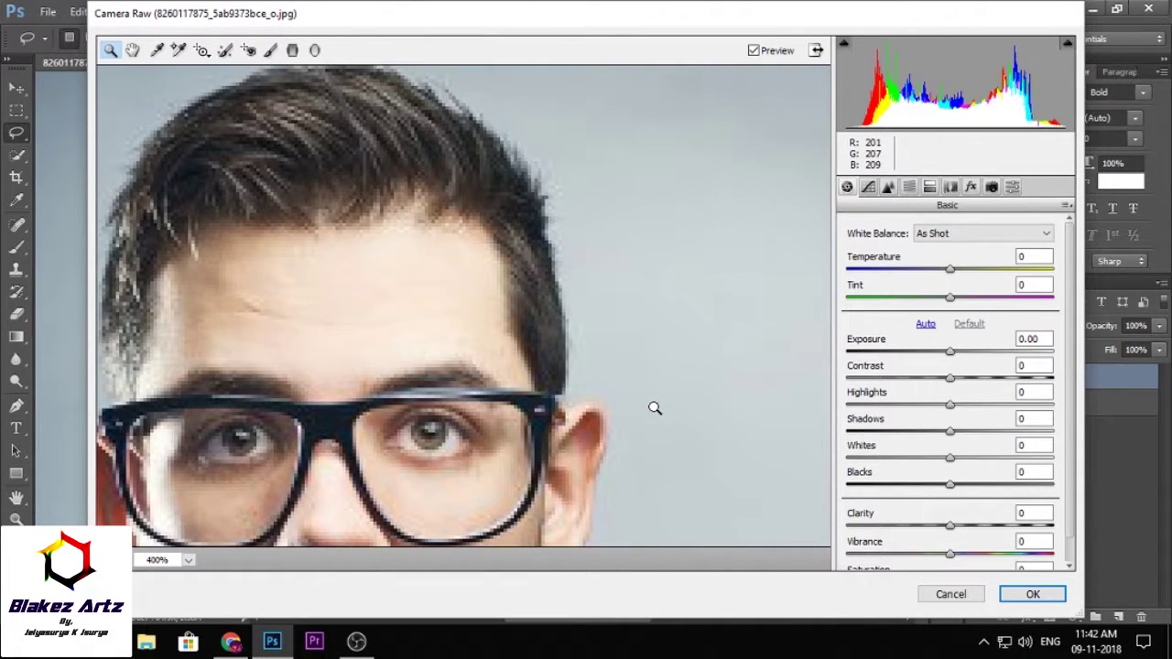
drag(651, 340, 84, 119)
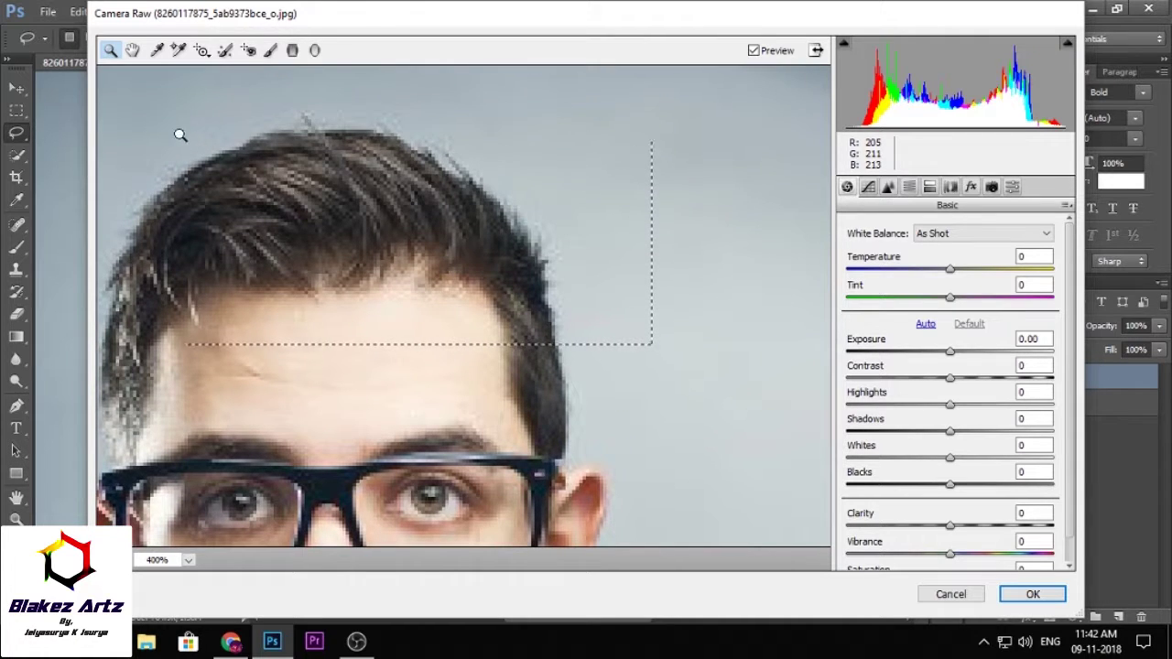
drag(654, 418, 240, 104)
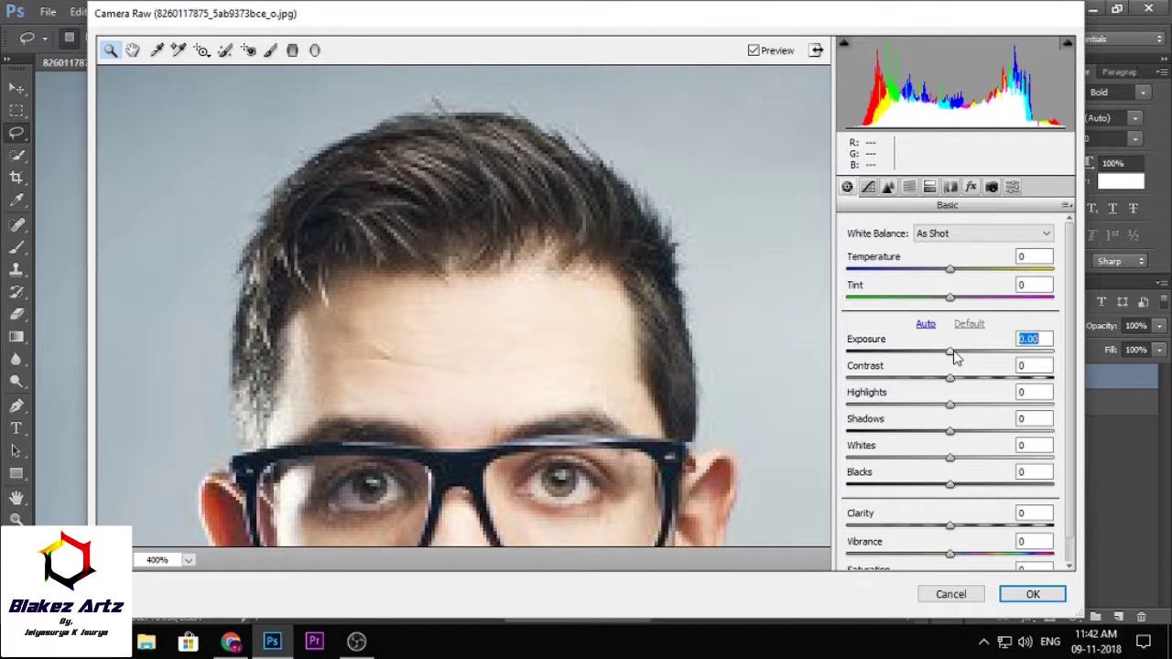
Set Exposure -0.05, Clarity +44 and Vibrance +44 in the Basic panel.
drag(955, 357, 953, 354)
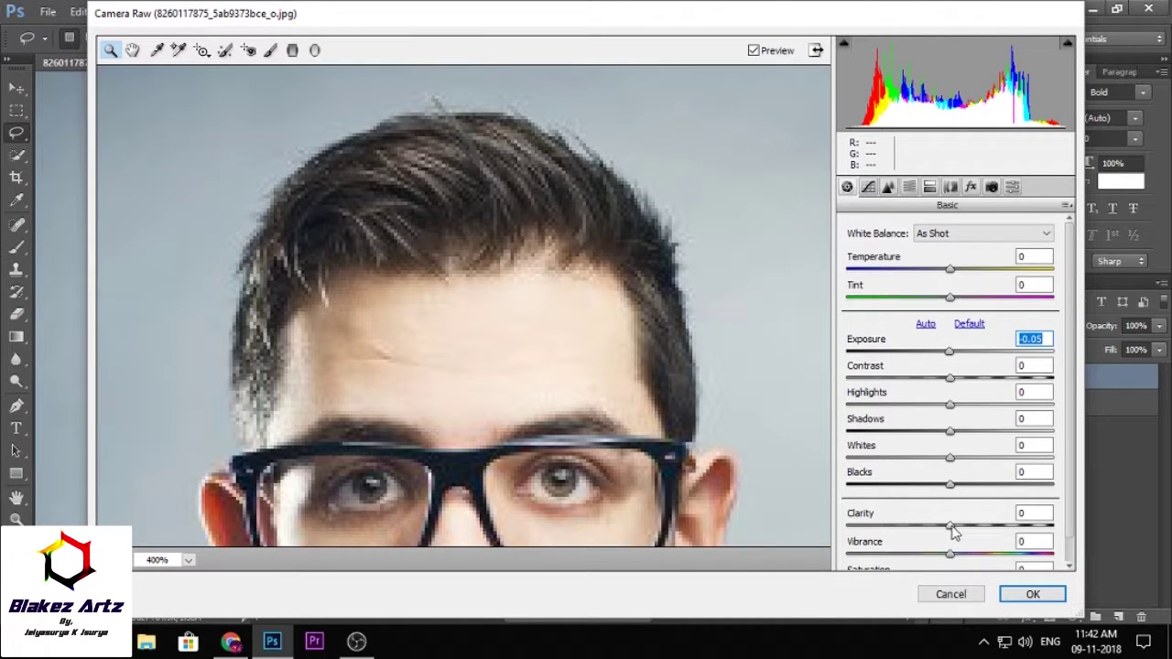
mouse_move(954, 532)
mouse_down()
mouse_move(869, 524)
mouse_move(1060, 526)
mouse_move(795, 522)
mouse_move(995, 526)
mouse_up()
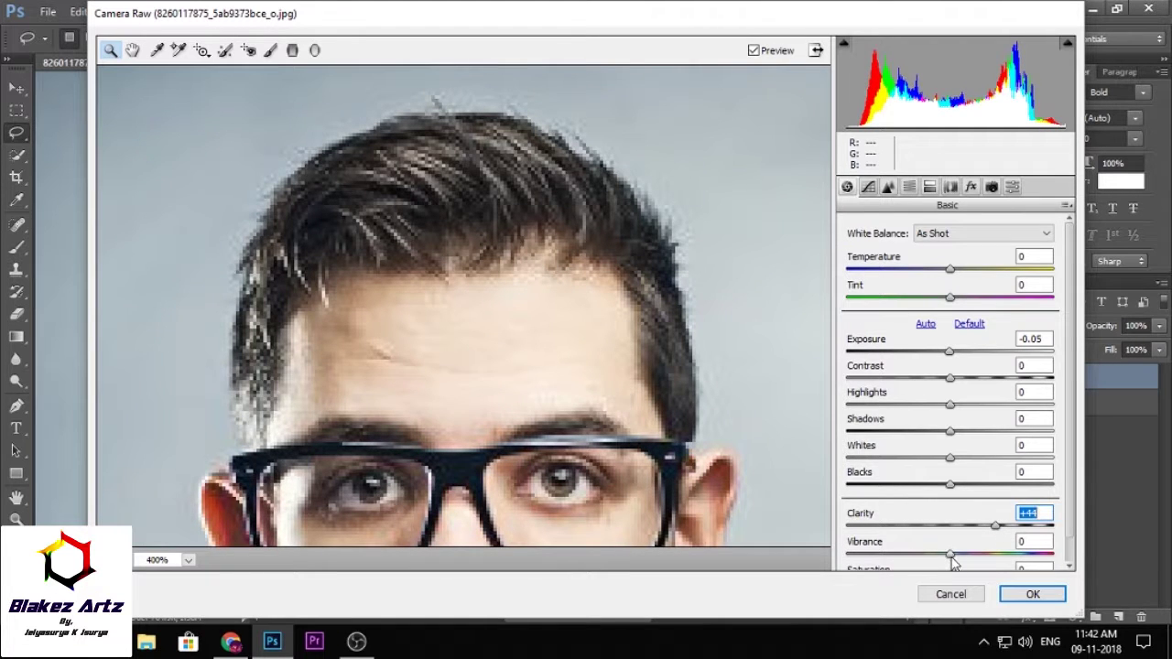
drag(952, 560, 1004, 562)
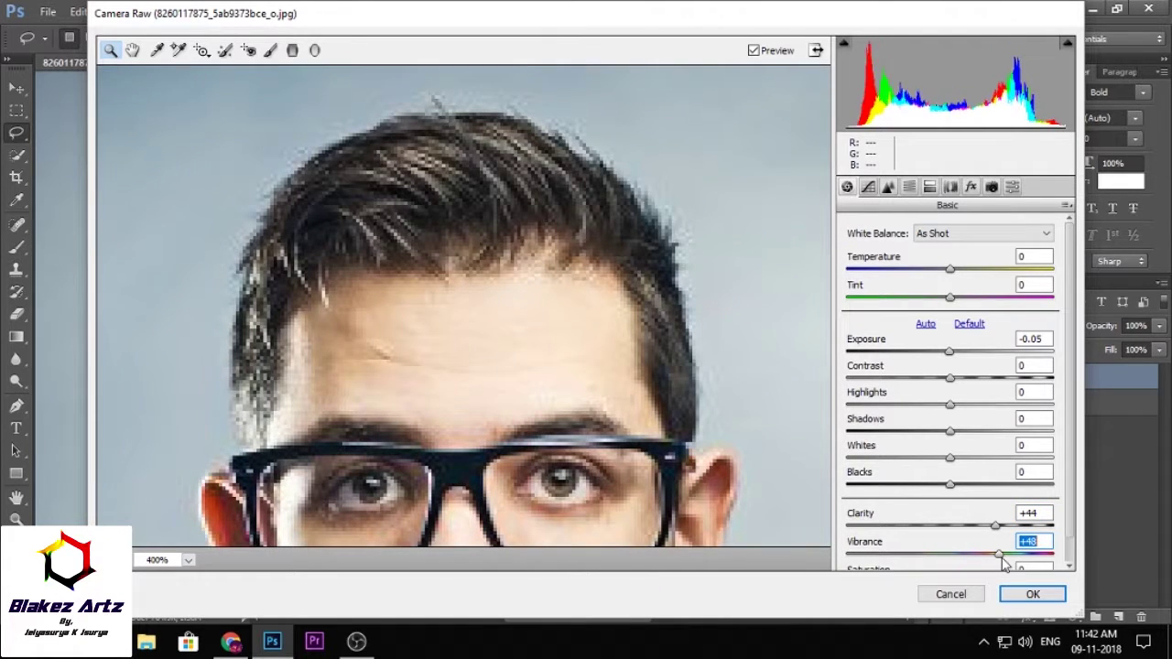
drag(1003, 562, 995, 554)
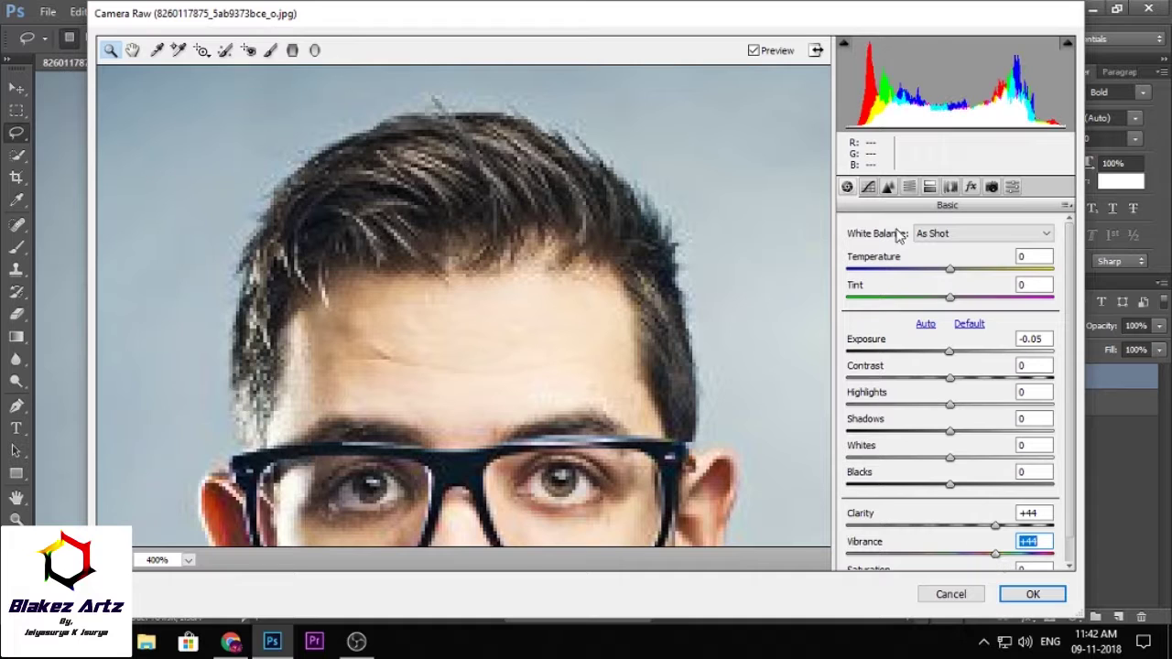
click(888, 187)
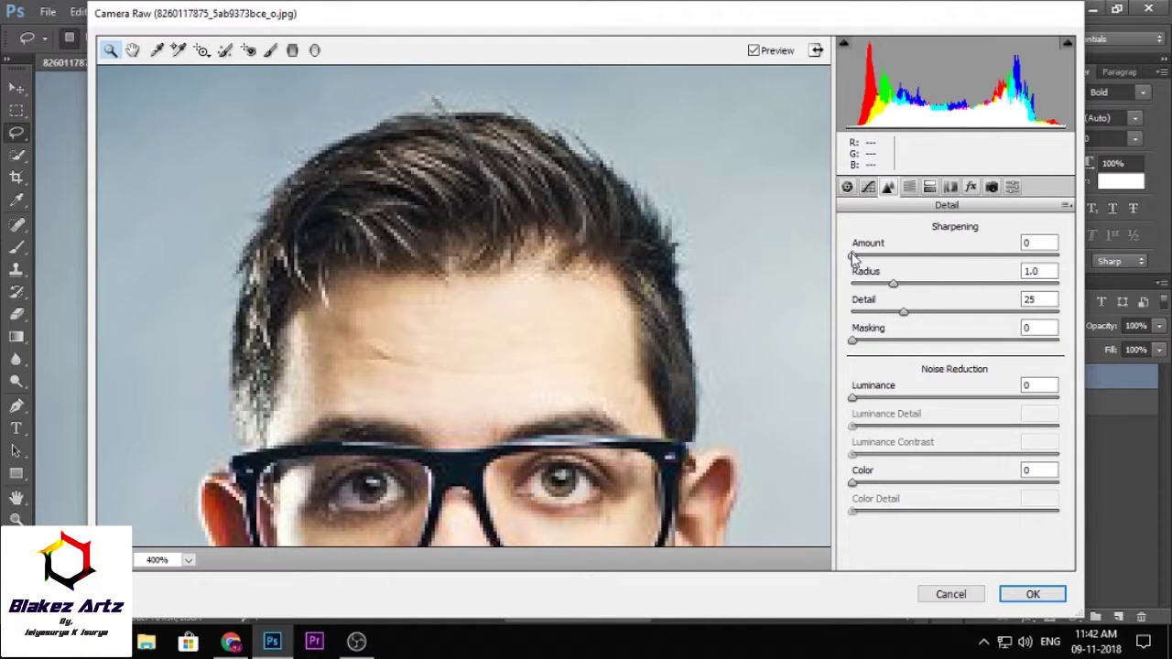
In Detail, set sharpening 0, Luminance 100, Luminance Detail 51 and maximum Luminance Contrast.
drag(854, 257, 854, 289)
drag(853, 399, 1062, 390)
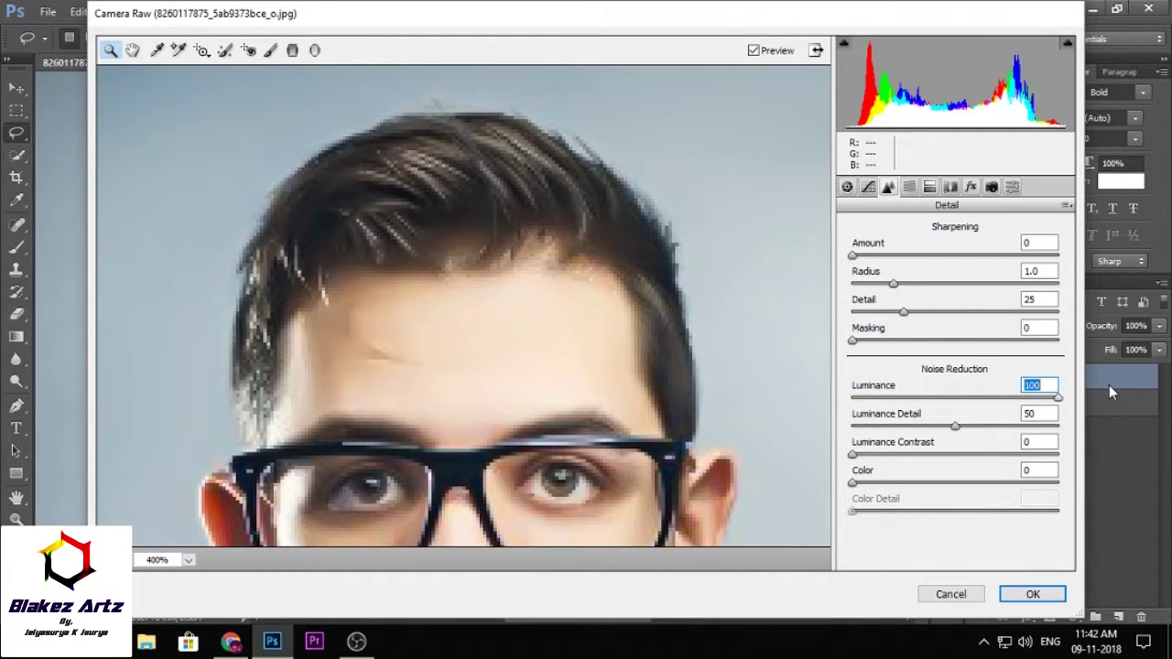
key(Tab)
mouse_move(958, 425)
mouse_down()
mouse_move(1076, 433)
mouse_move(829, 421)
mouse_move(996, 431)
mouse_move(929, 427)
mouse_move(961, 429)
mouse_up()
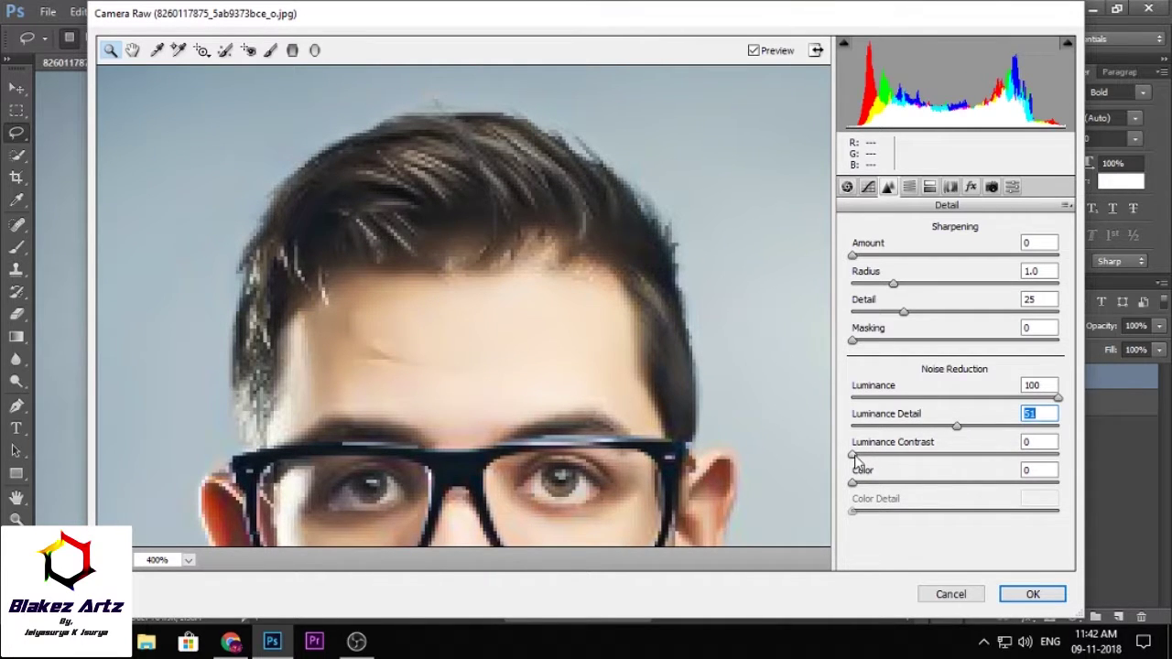
mouse_move(852, 455)
mouse_down()
mouse_move(1022, 465)
mouse_move(851, 462)
mouse_move(947, 486)
mouse_move(1018, 486)
mouse_move(852, 486)
mouse_up()
Browse the HSL, Split Toning, Lens Corrections, Effects and Presets tabs in Camera Raw.
click(909, 187)
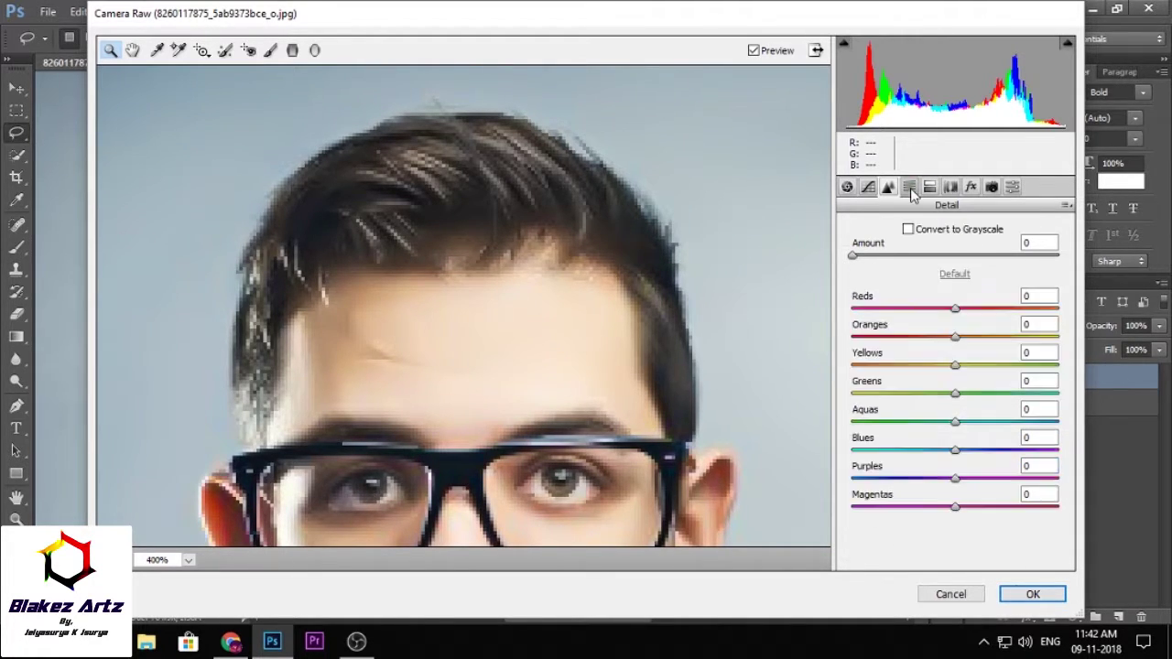
click(930, 188)
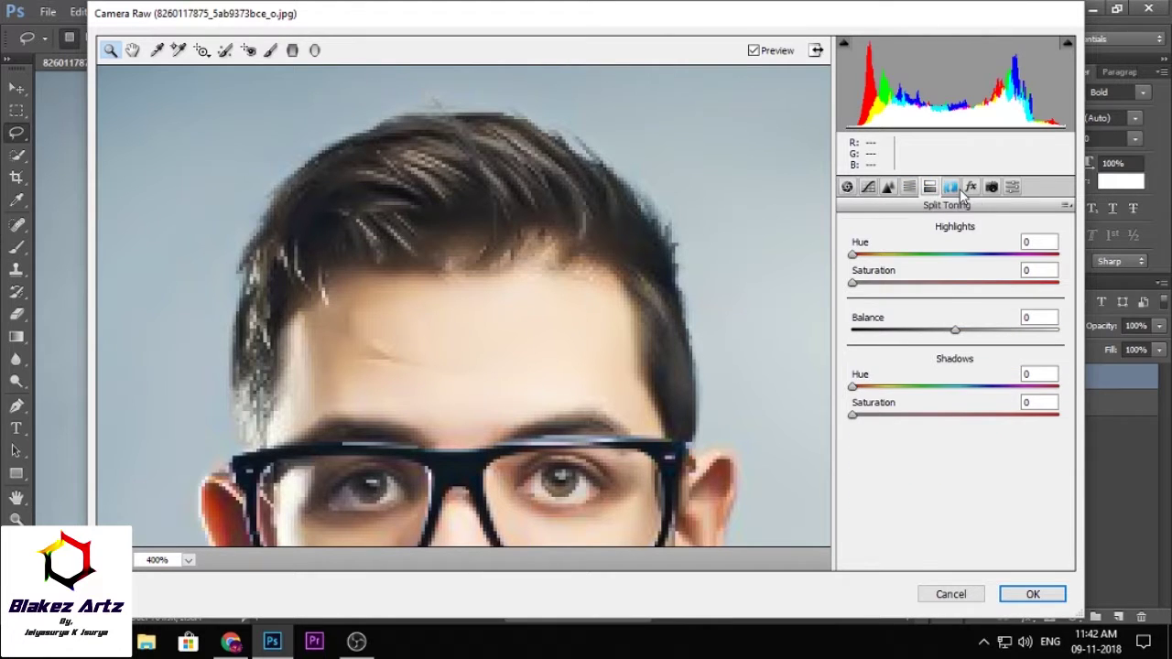
click(951, 188)
click(971, 188)
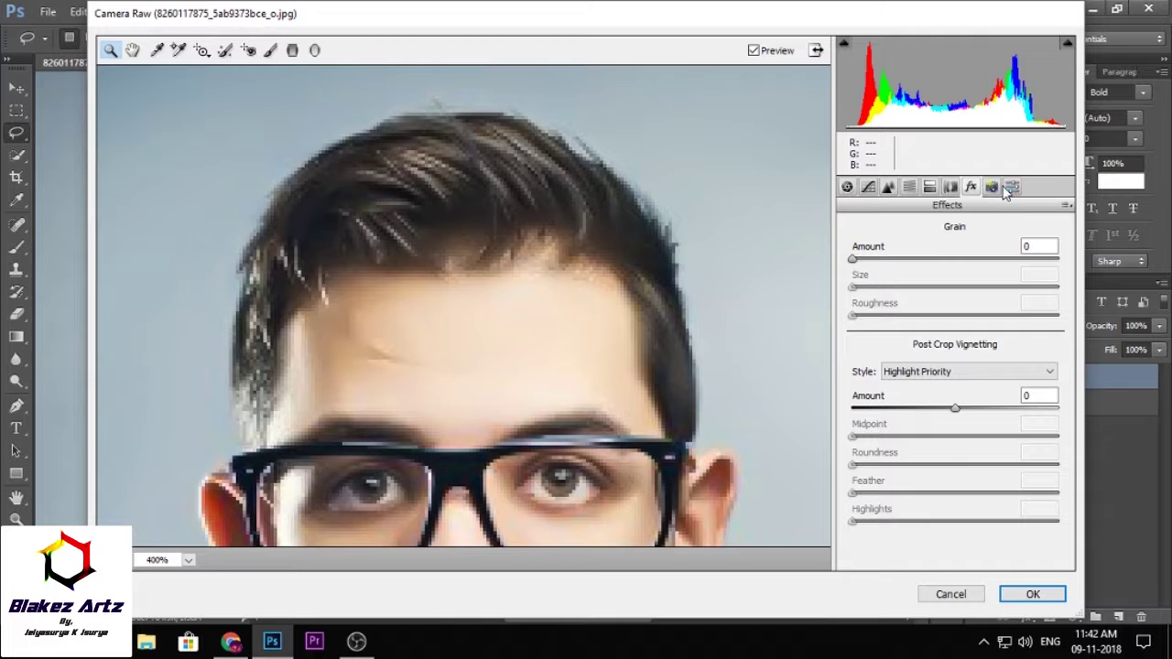
click(1013, 187)
Apply the Camera Raw grade to Layer 0 copy and fit the image on screen.
click(1023, 594)
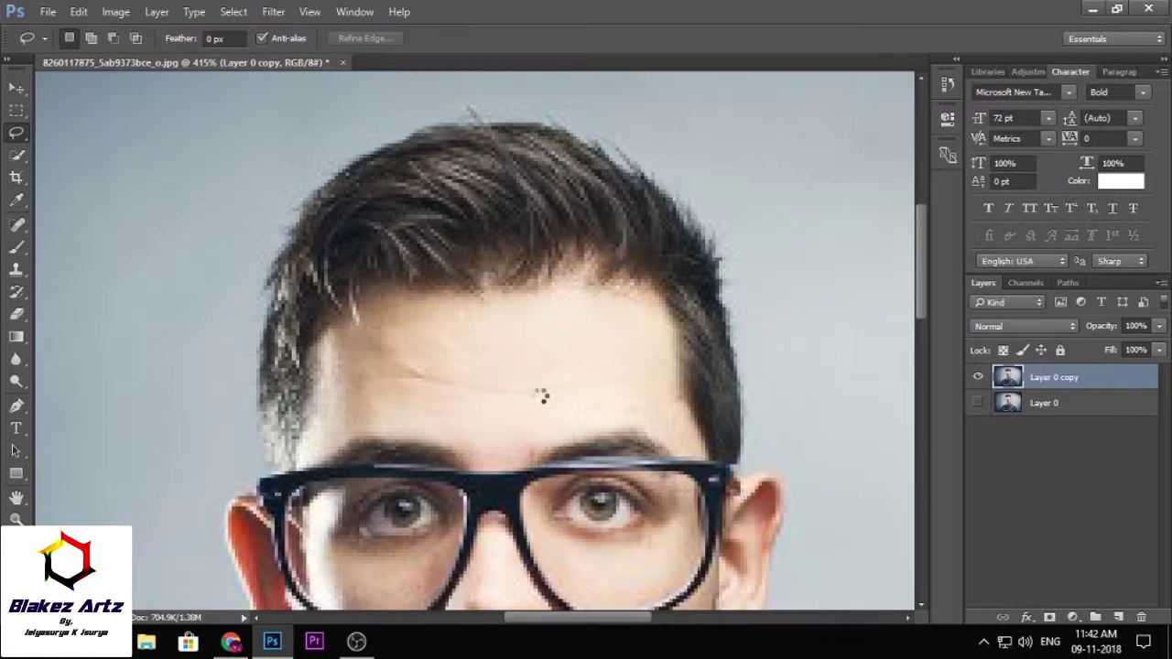
key(ctrl+0)
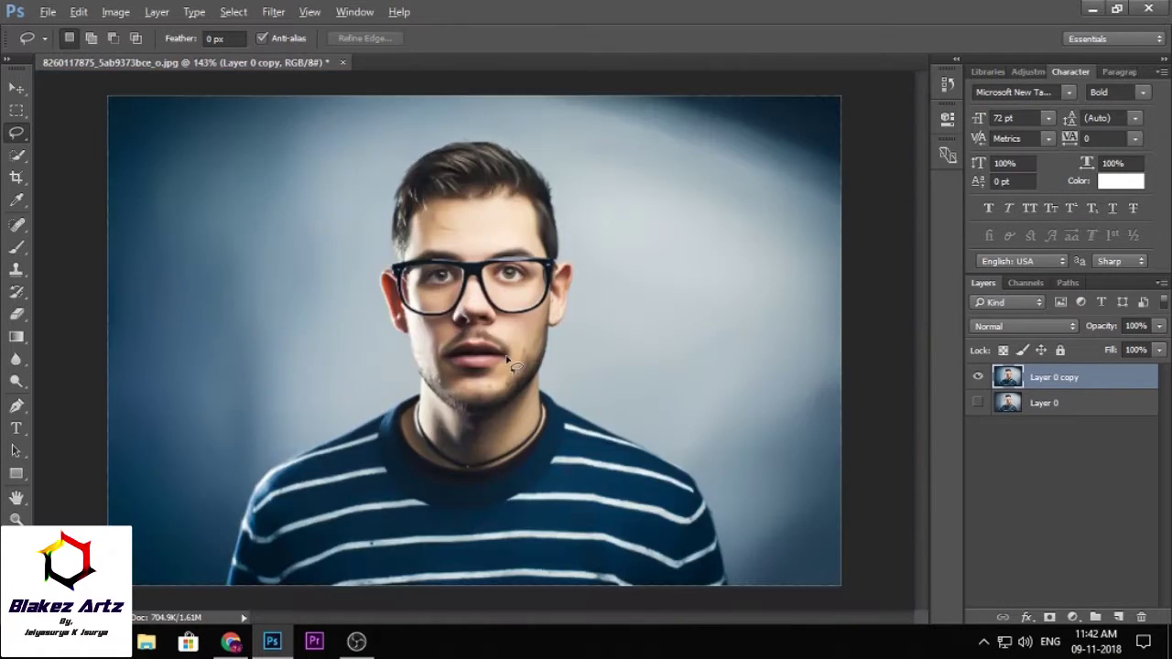
key(ctrl+minus)
key(ctrl+0)
Zoom in and out on the face to inspect it, then bring up the Filter menu.
scroll(530, 199, up, 2)
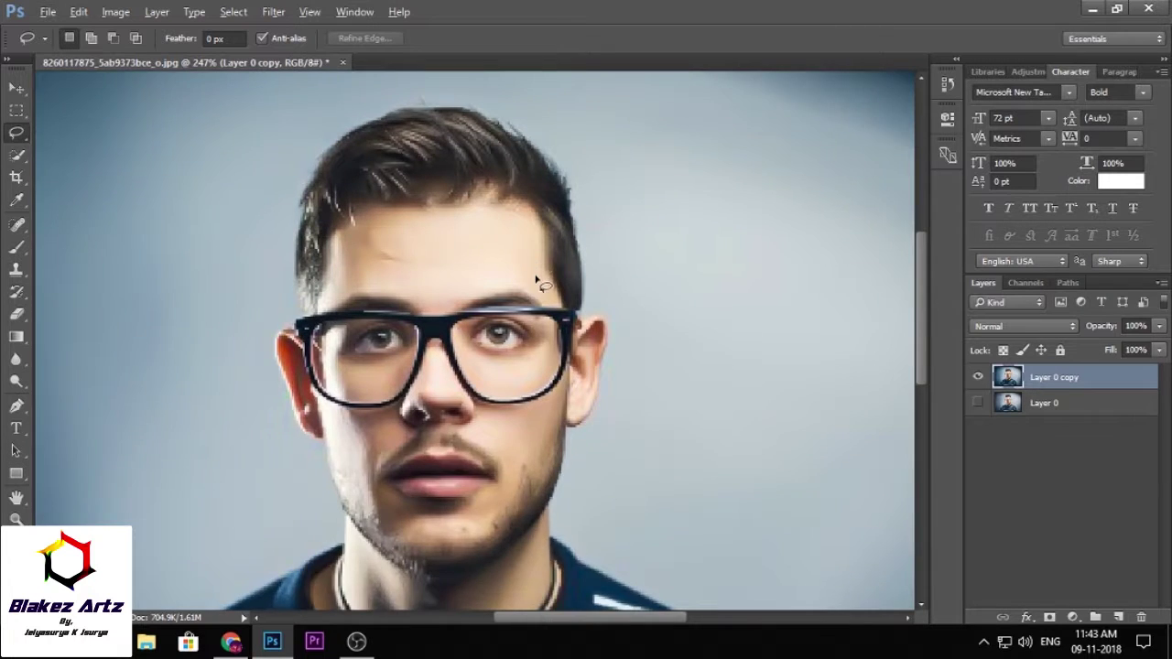
scroll(536, 280, up, 2)
scroll(538, 302, down, 5)
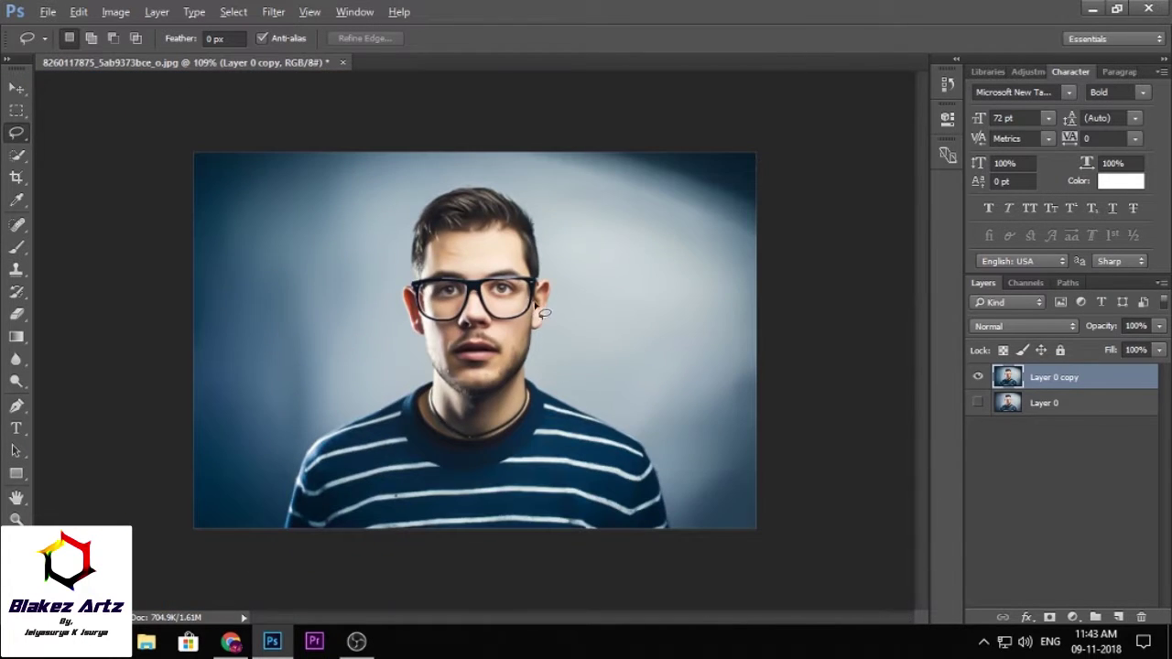
scroll(543, 310, up, 2)
scroll(595, 332, up, 2)
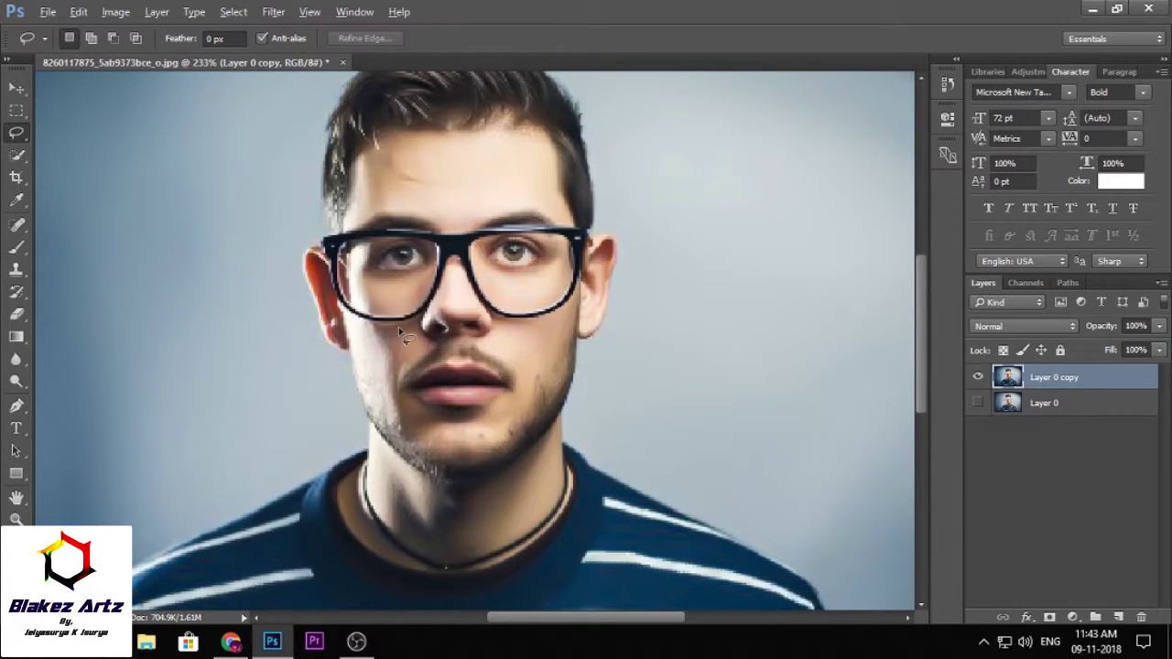
scroll(399, 327, down, 2)
scroll(497, 340, down, 2)
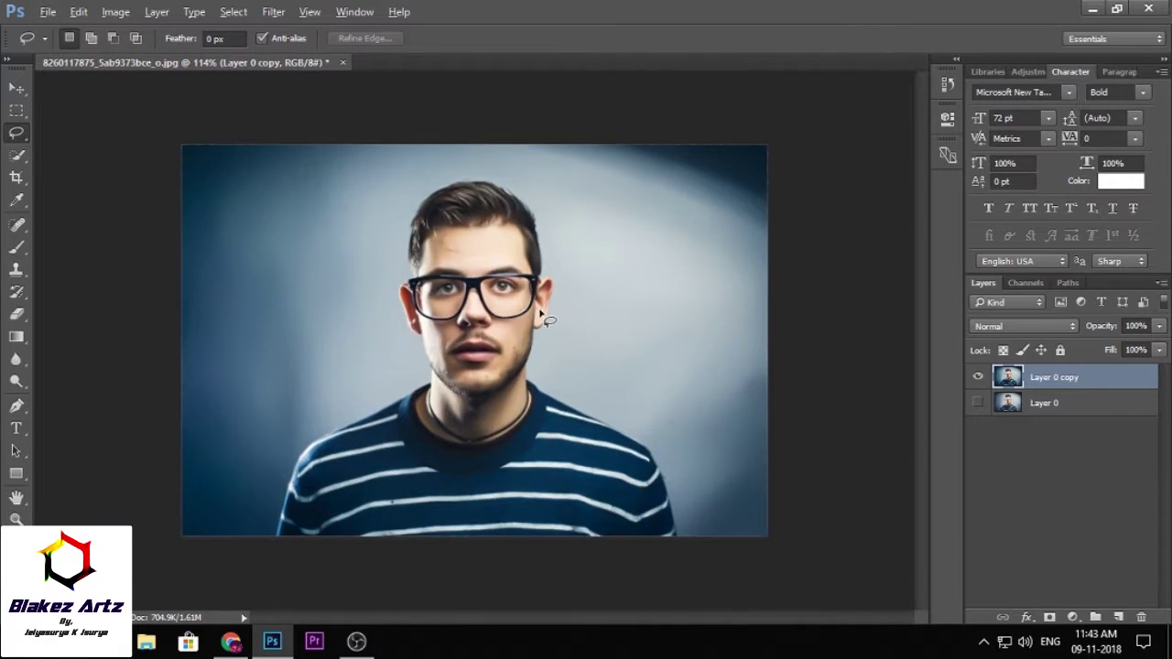
scroll(542, 314, up, 1)
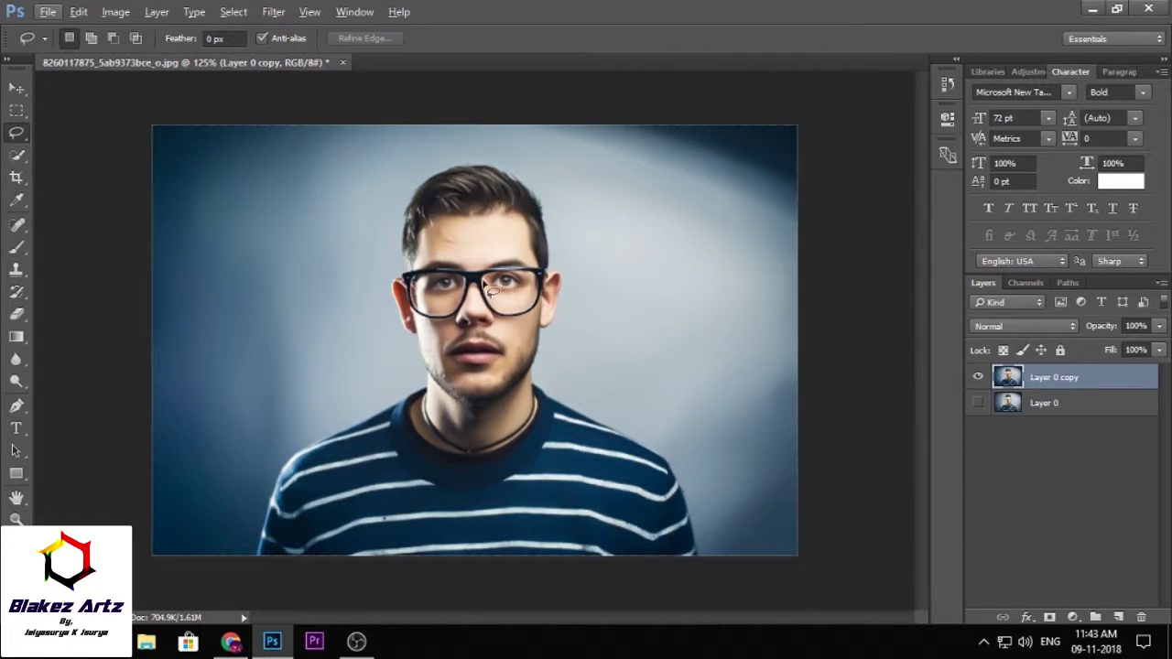
click(274, 12)
mouse_move(375, 250)
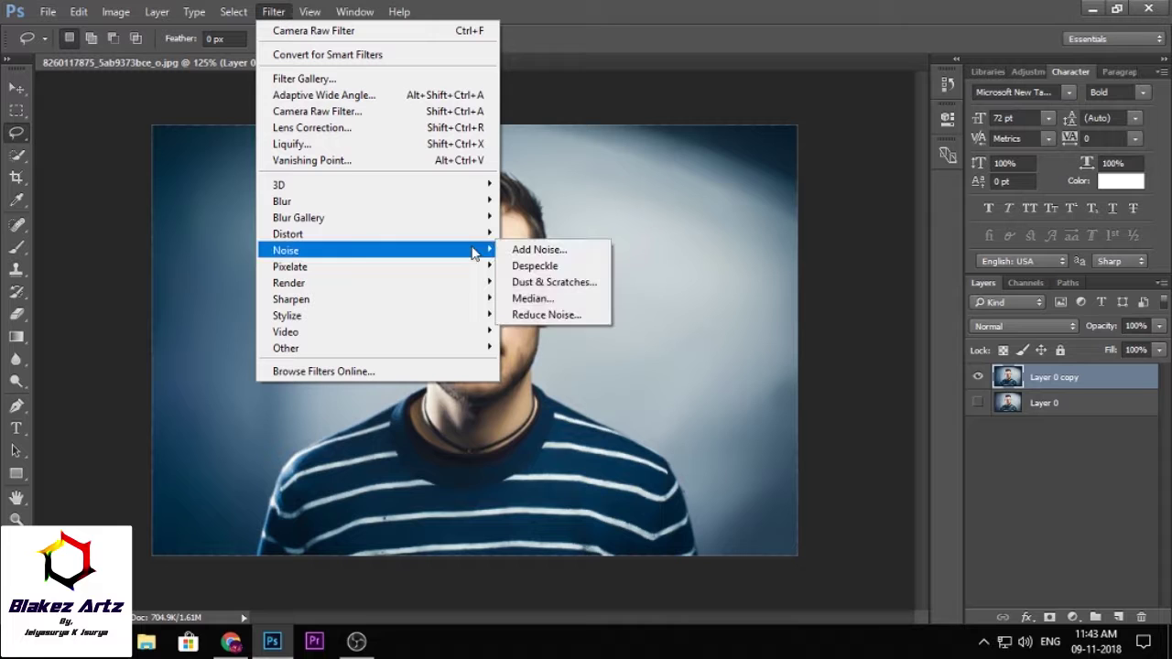
Open Reduce Noise, magnify the face in its preview and lower Preserve Details.
click(545, 316)
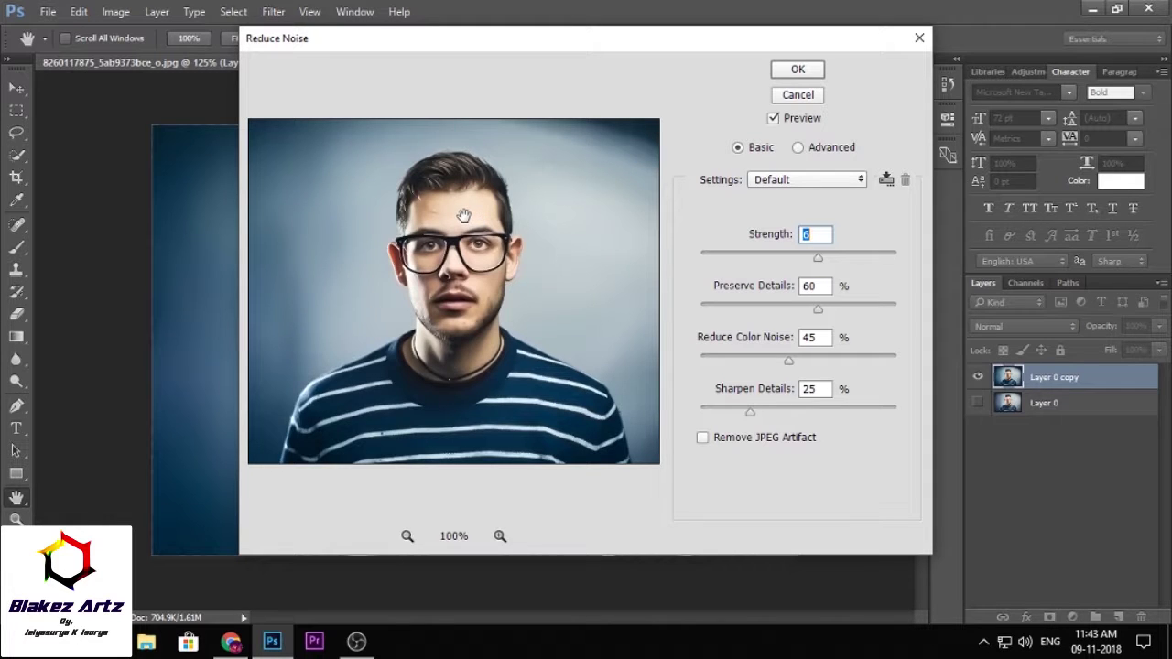
click(500, 536)
click(499, 536)
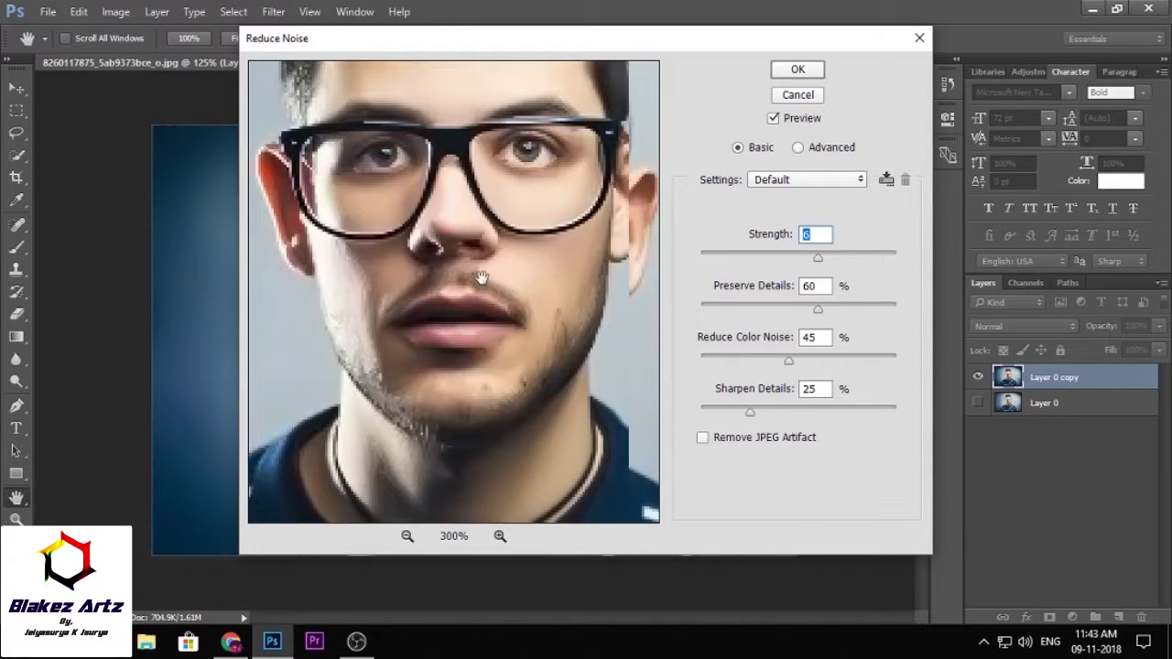
drag(484, 269, 463, 443)
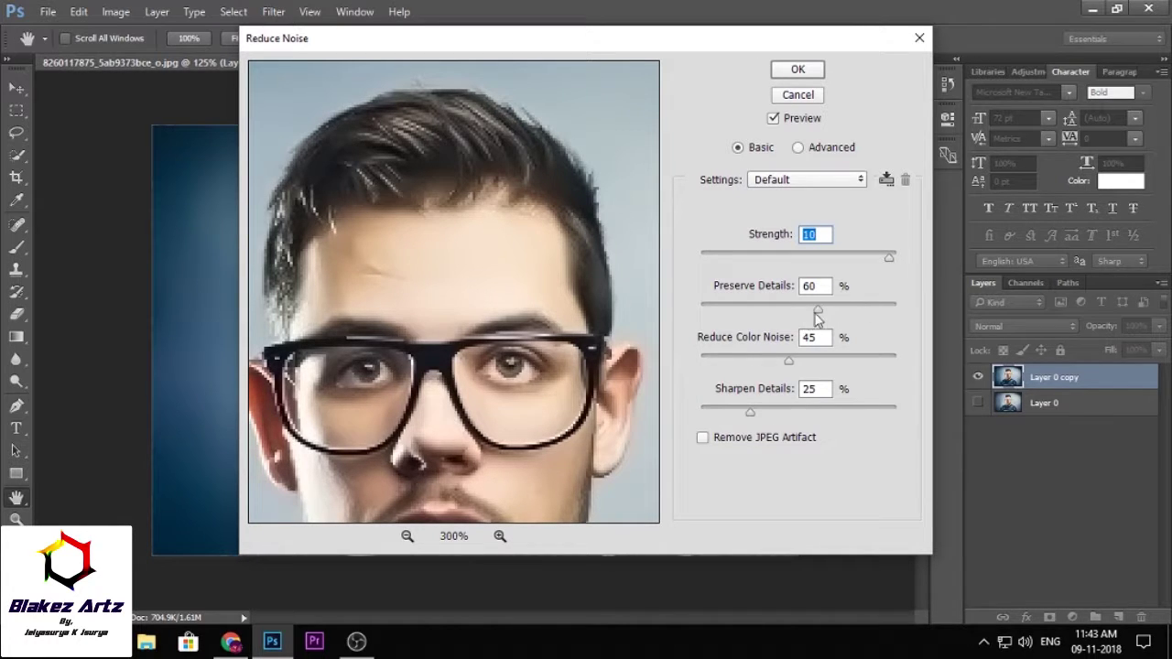
mouse_move(820, 315)
mouse_down()
mouse_move(889, 319)
mouse_move(685, 332)
mouse_move(778, 325)
mouse_move(696, 335)
mouse_up()
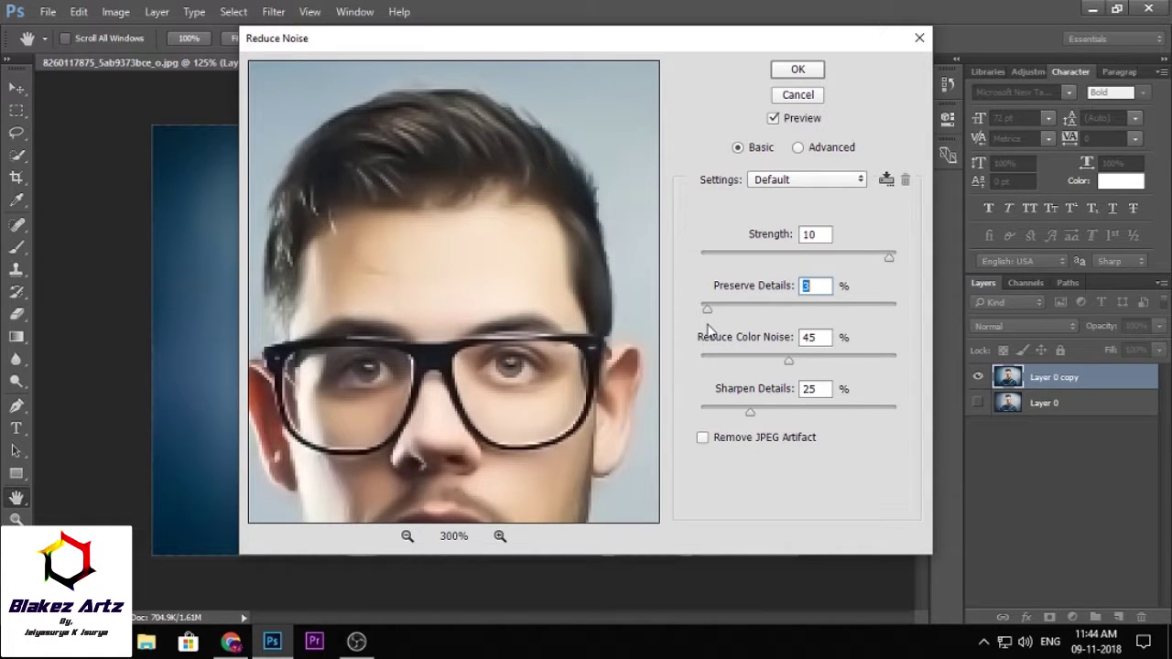
key(Down)
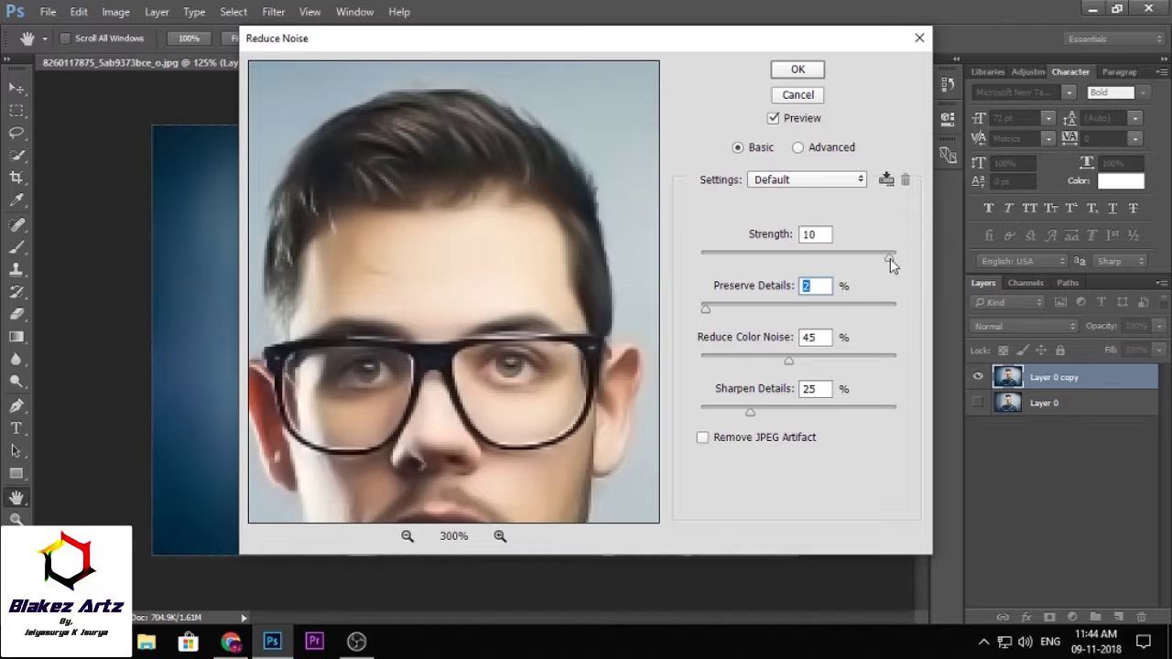
Settle on Strength 9 with Preserve Details 0, then start duplicating Layer 0 copy.
drag(890, 258, 804, 263)
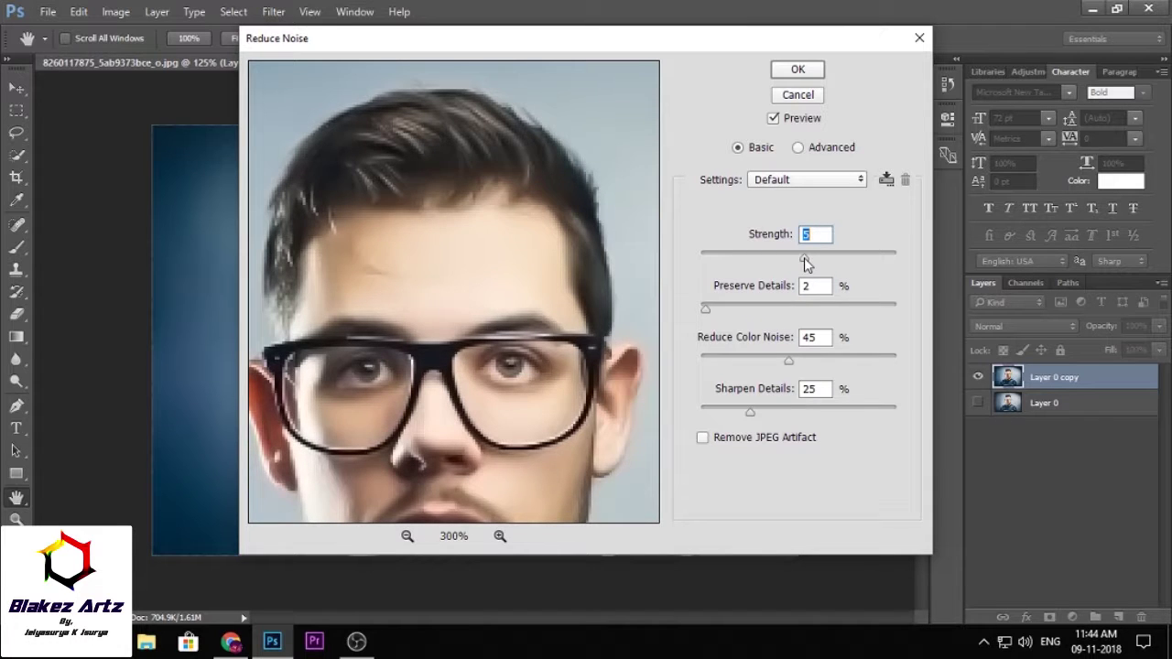
drag(859, 259, 871, 260)
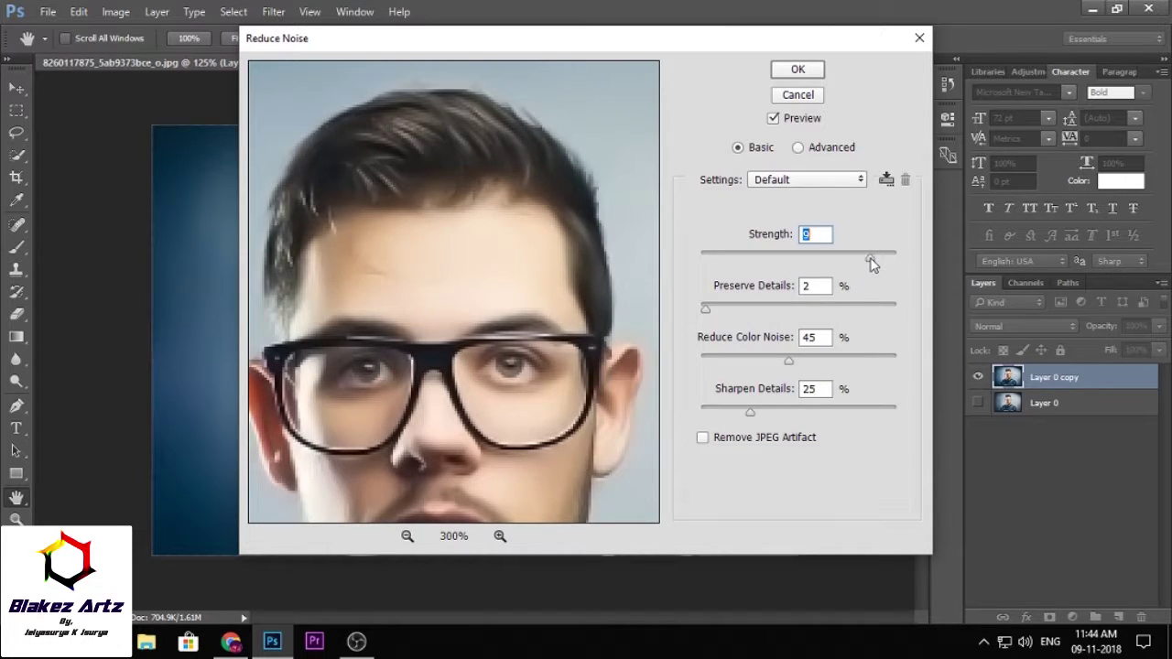
drag(704, 313, 696, 313)
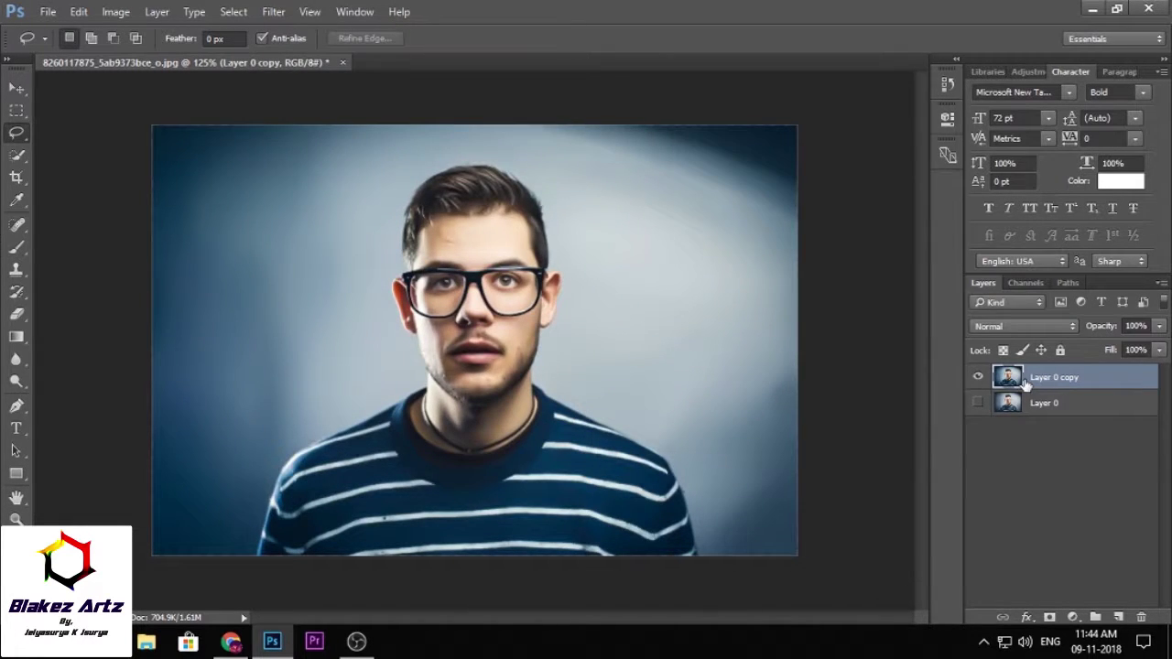
right_click(1025, 385)
click(847, 170)
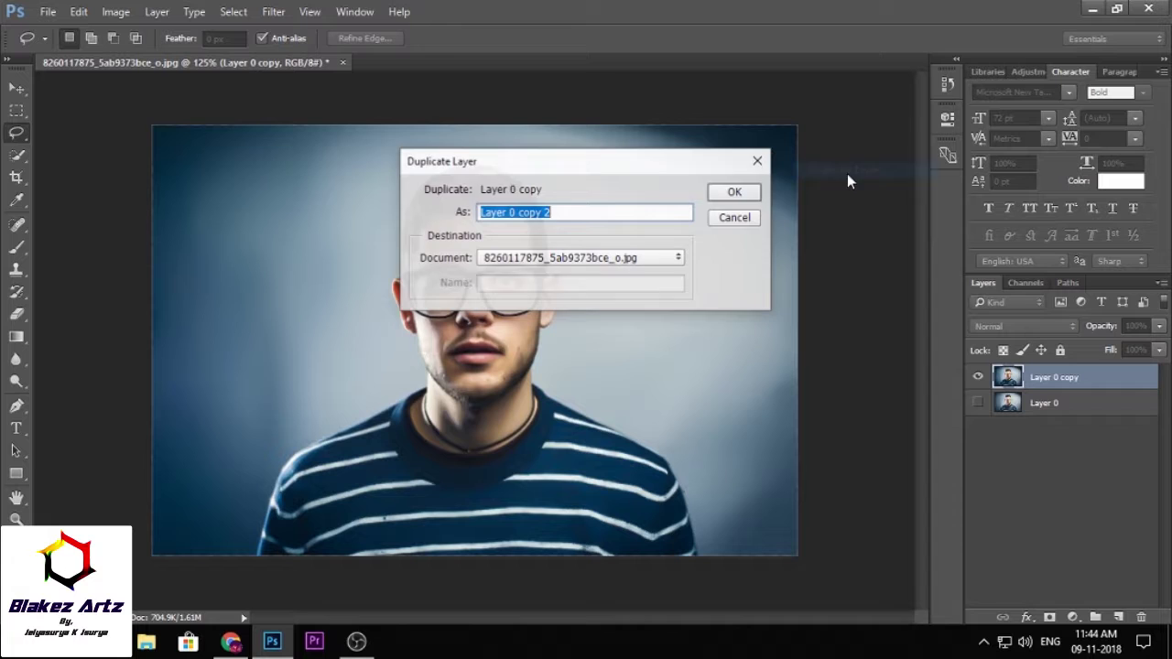
Create Layer 0 copy 2 and open Reduce Noise with the face magnified in preview.
click(723, 194)
click(273, 11)
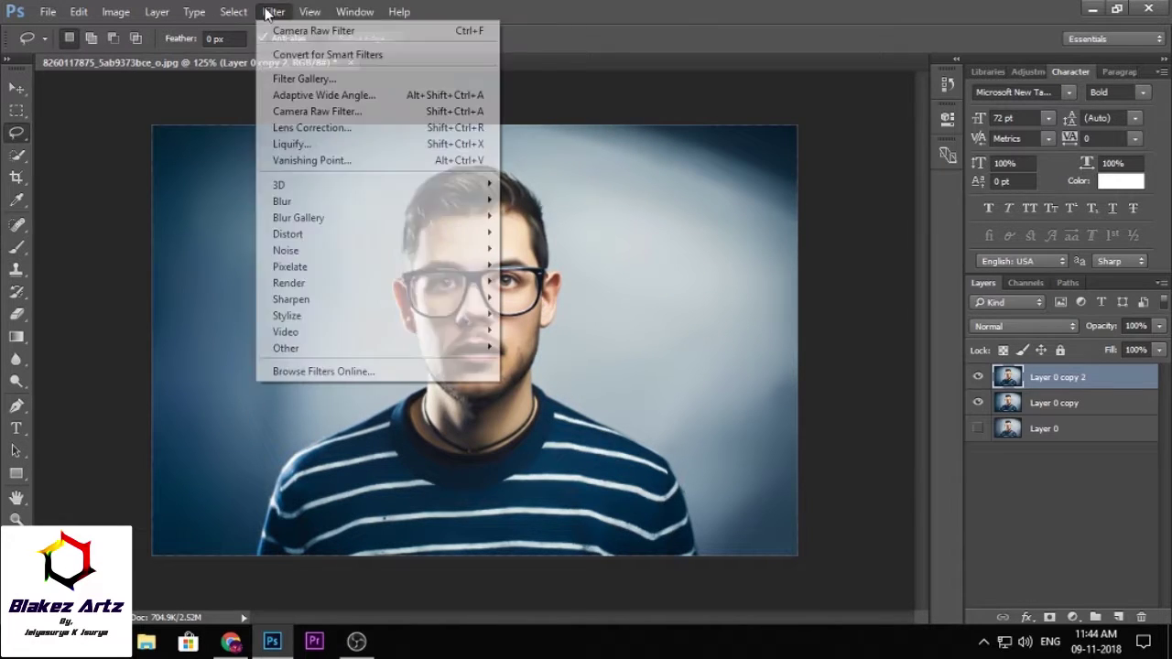
mouse_move(285, 250)
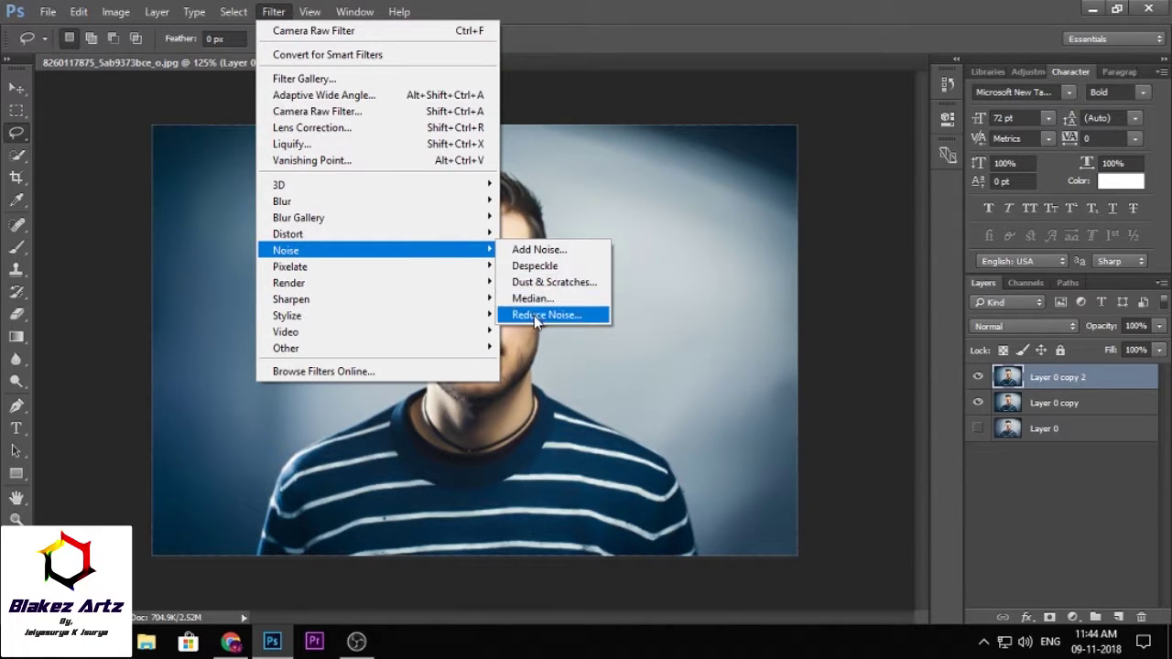
click(534, 315)
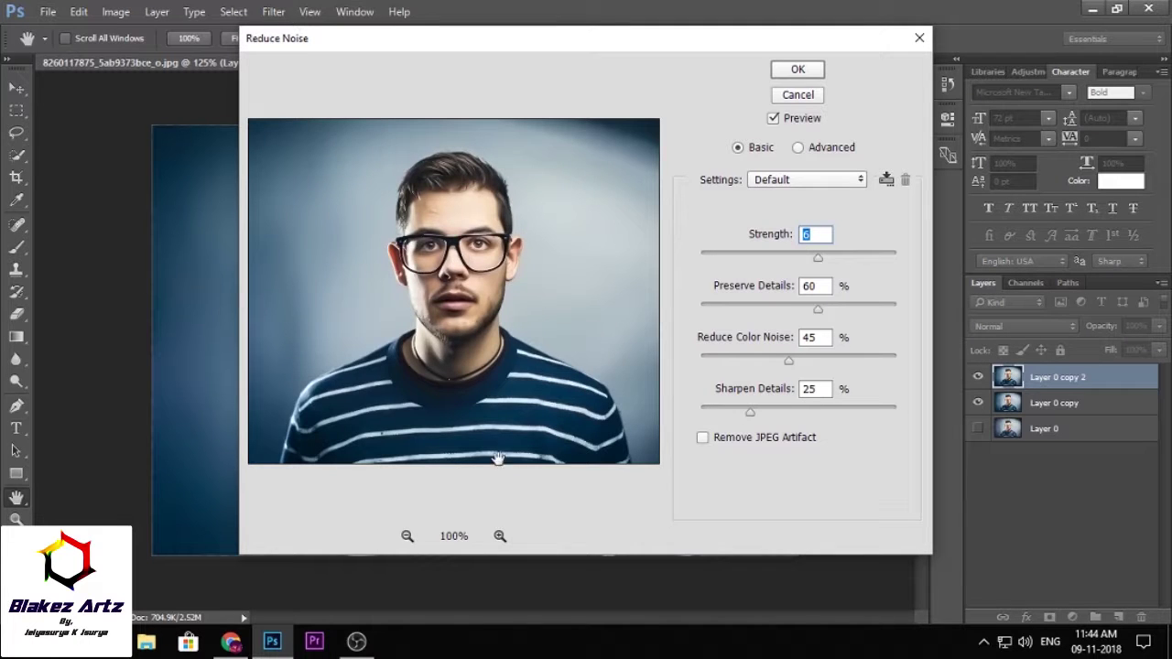
click(500, 536)
click(500, 536)
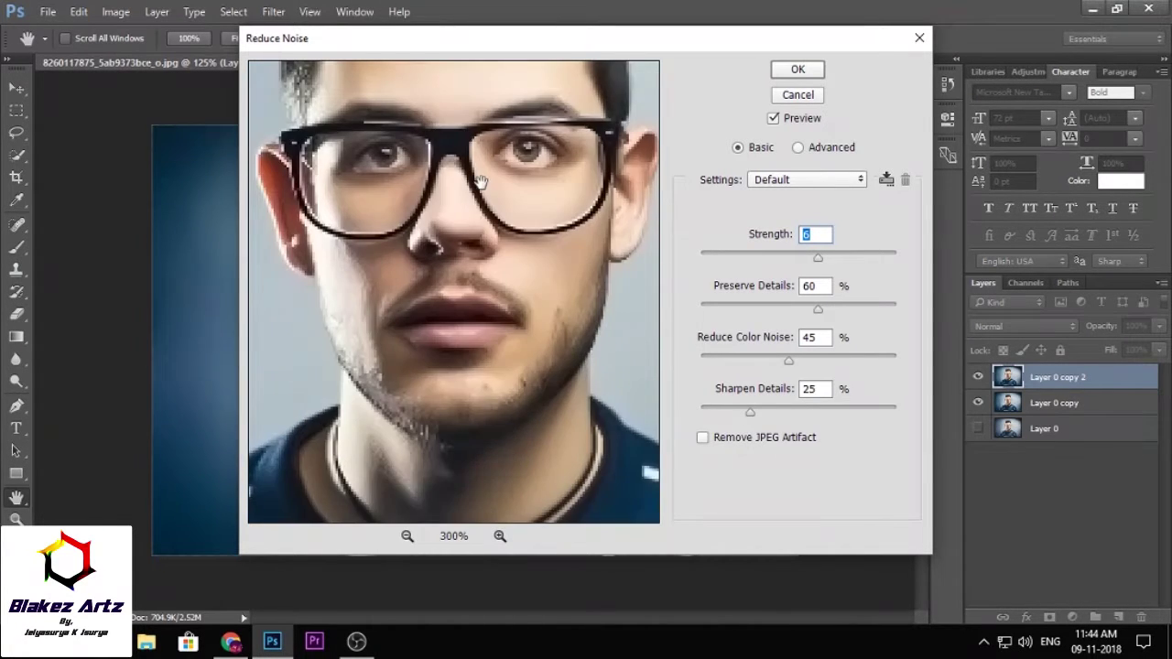
drag(432, 387, 596, 391)
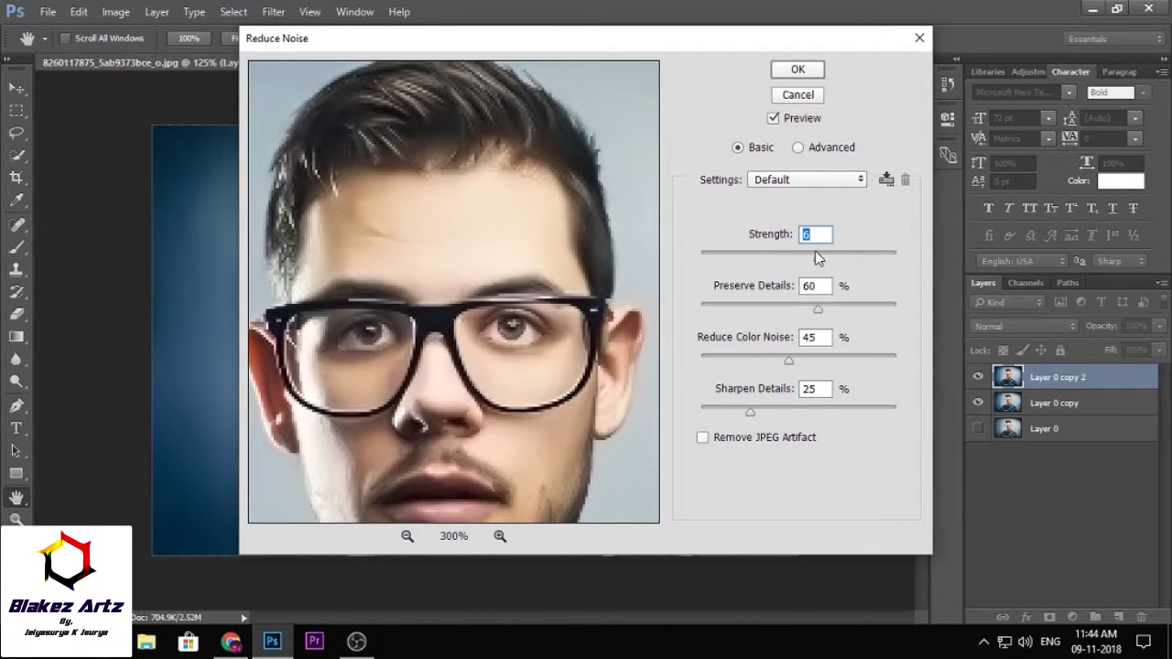
Apply Reduce Noise with Strength 10 and Preserve Details, Color Noise and Sharpen at 0.
drag(826, 265, 897, 260)
drag(819, 311, 704, 306)
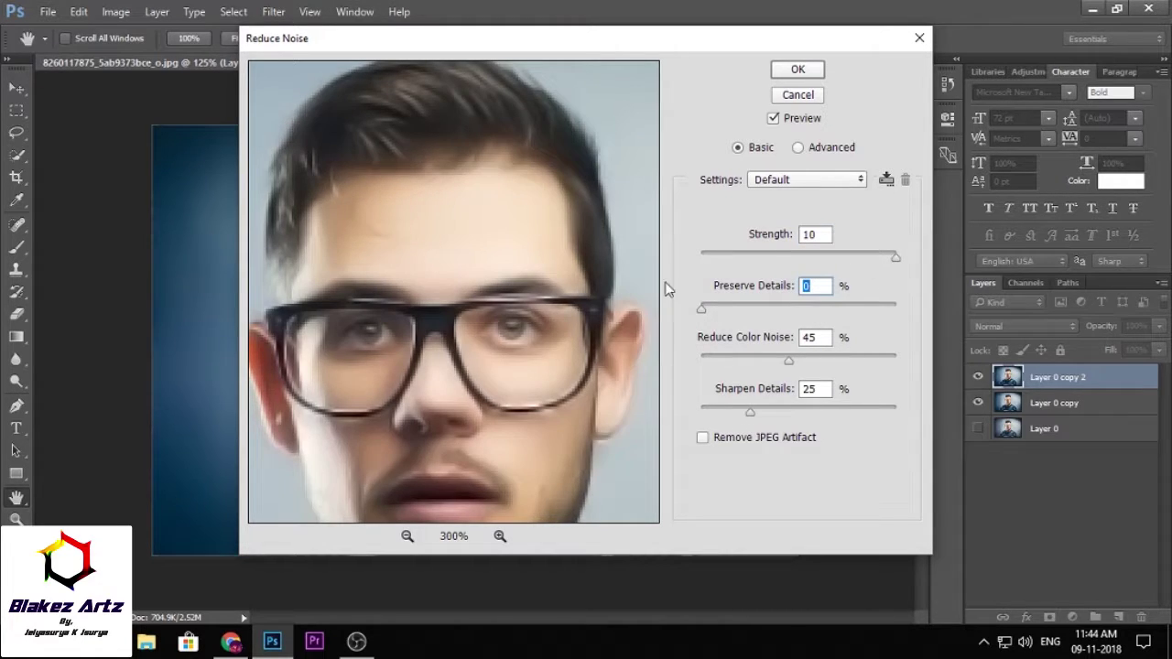
drag(789, 359, 719, 363)
drag(747, 411, 725, 412)
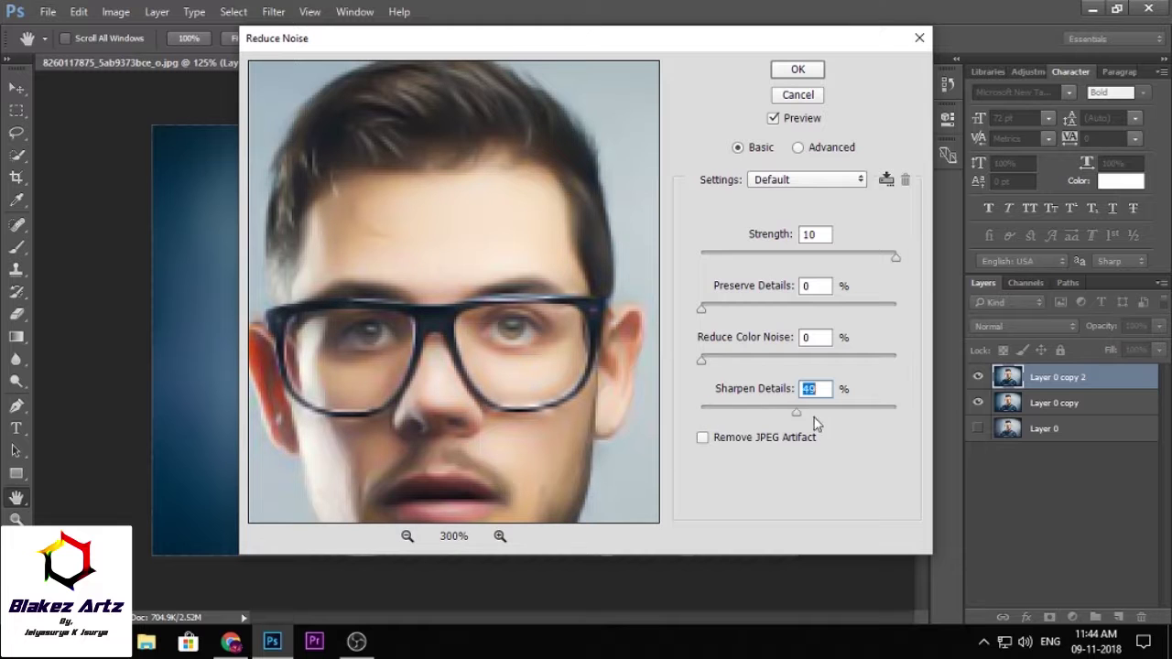
drag(814, 418, 921, 424)
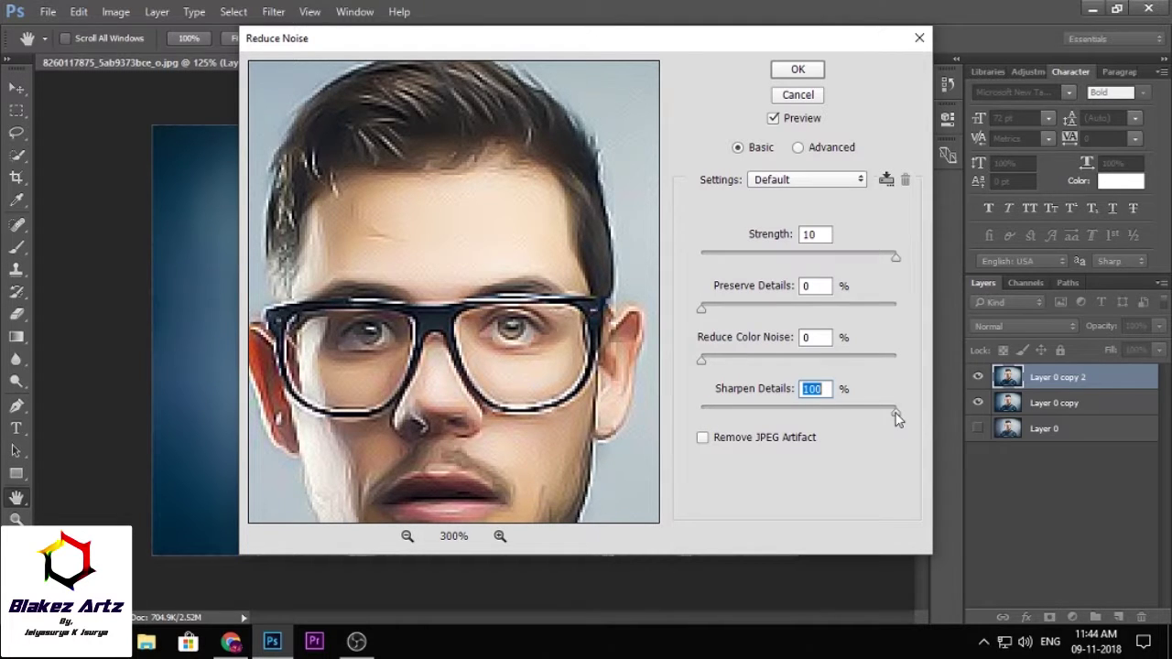
drag(897, 417, 665, 404)
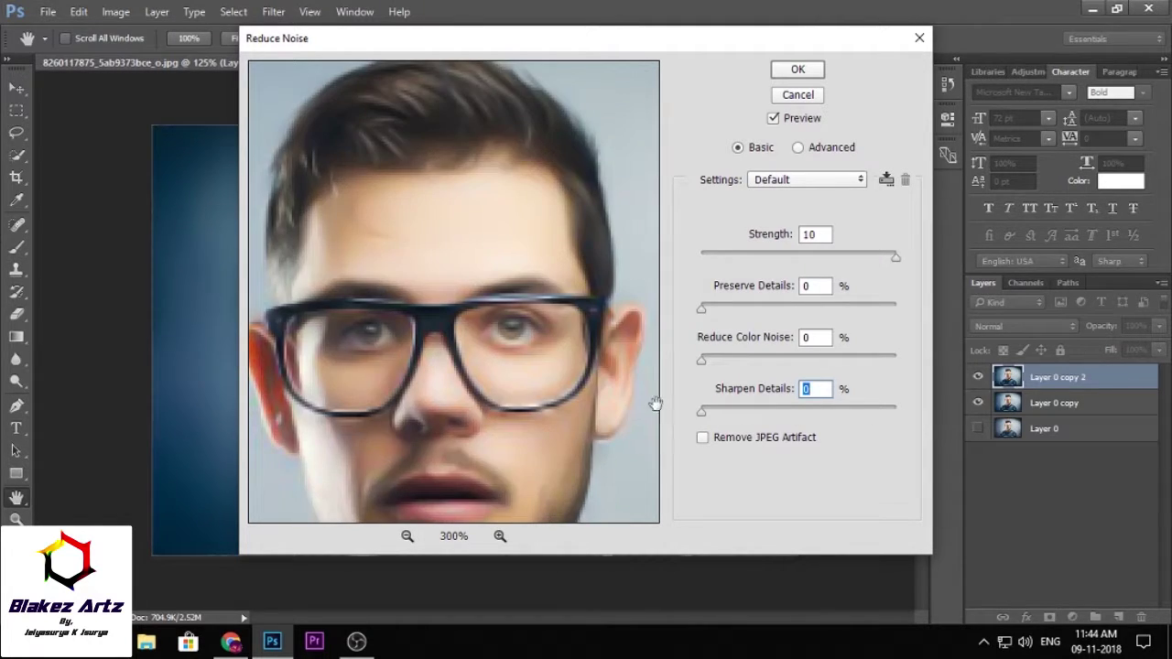
click(797, 69)
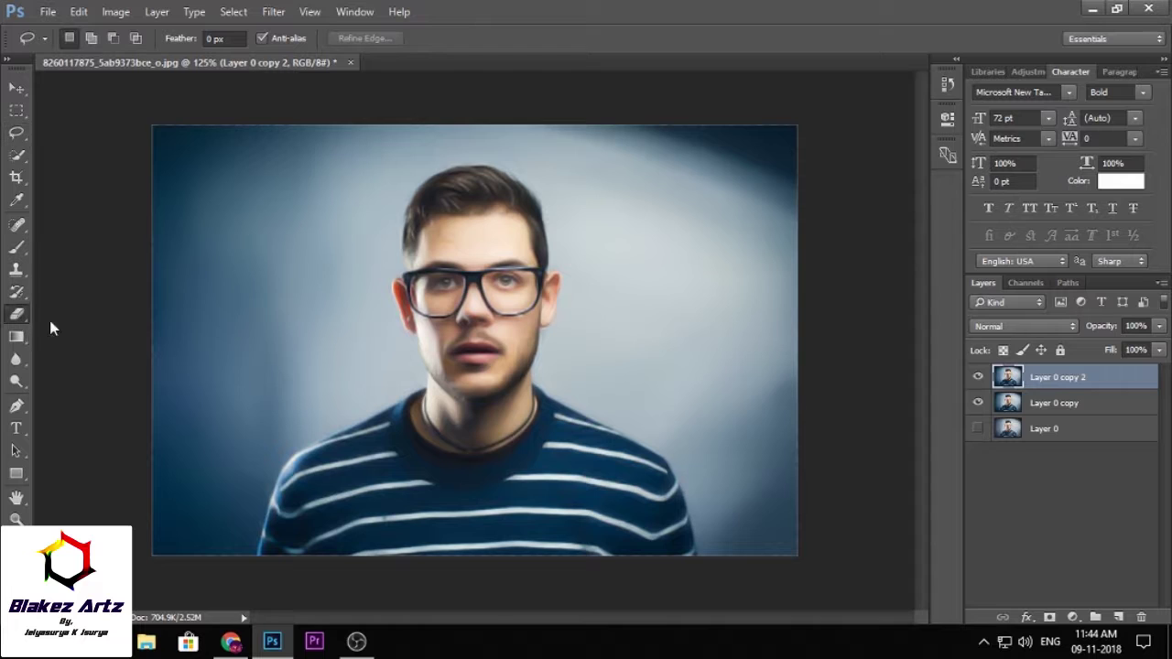
Select the Eraser and set its brush size to 6 px.
click(17, 314)
scroll(439, 293, up, 5)
scroll(490, 292, up, 5)
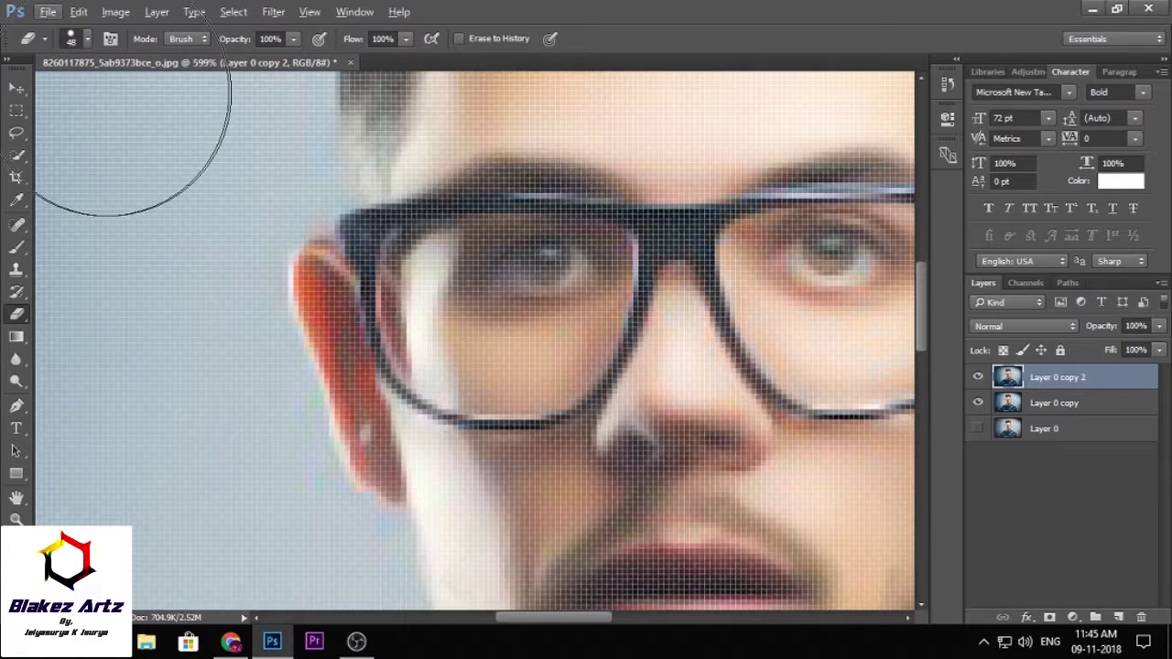
click(87, 41)
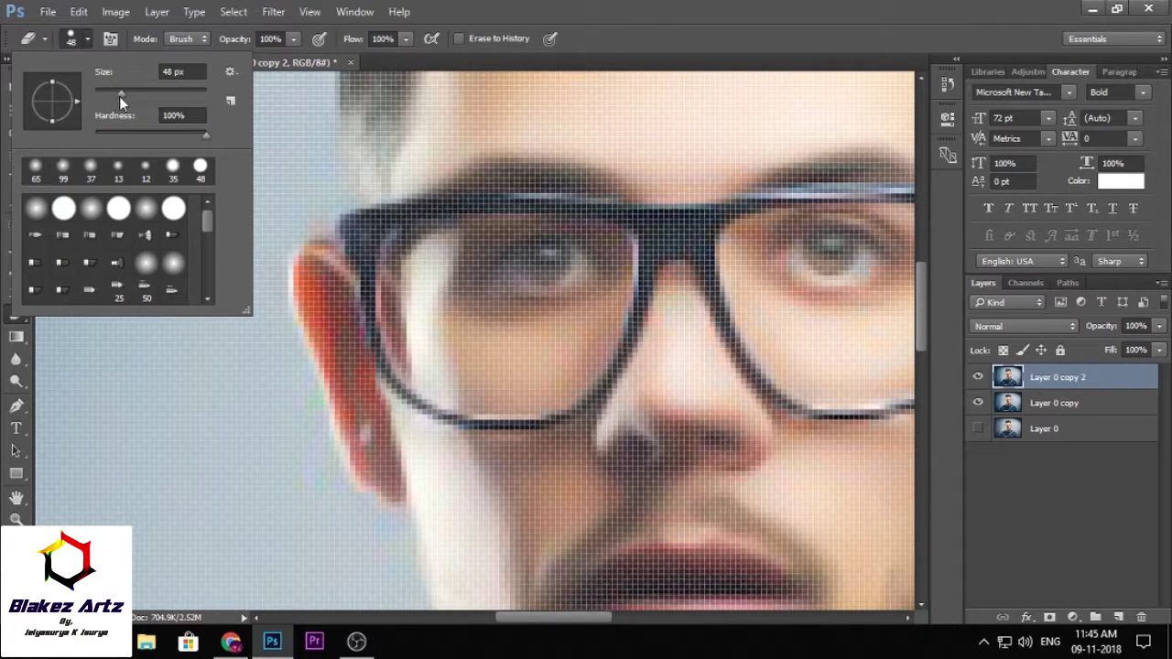
drag(119, 96, 101, 92)
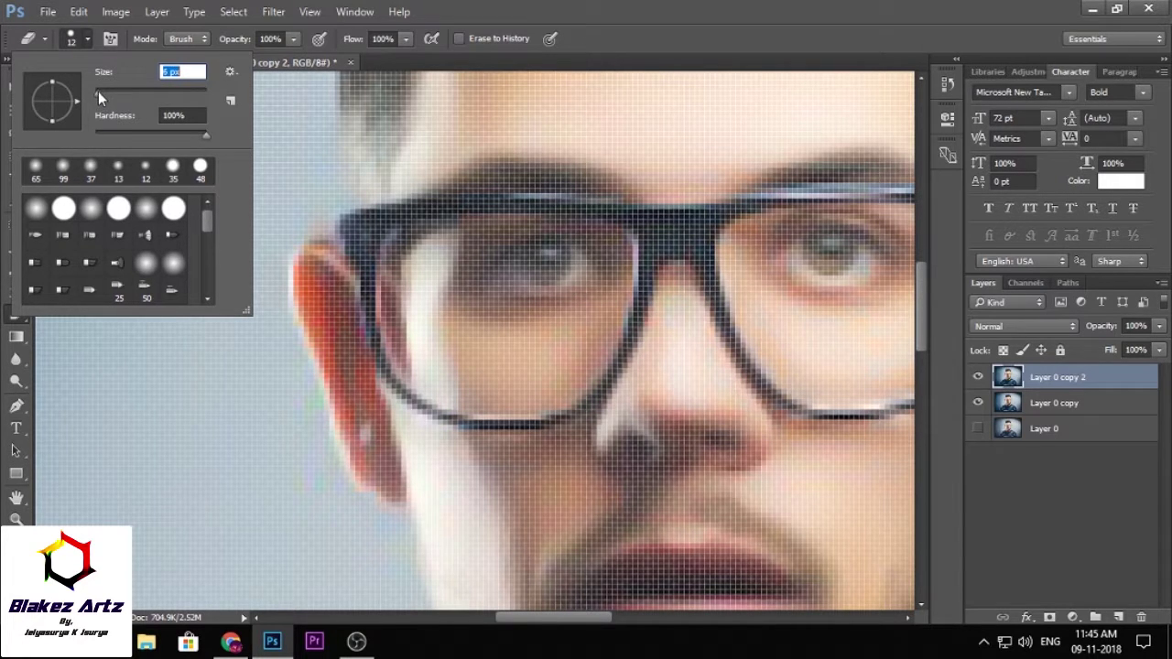
drag(98, 91, 95, 90)
click(542, 259)
Erase over both eyes on Layer 0 copy 2 to reveal the sharper layer beneath.
drag(548, 264, 754, 356)
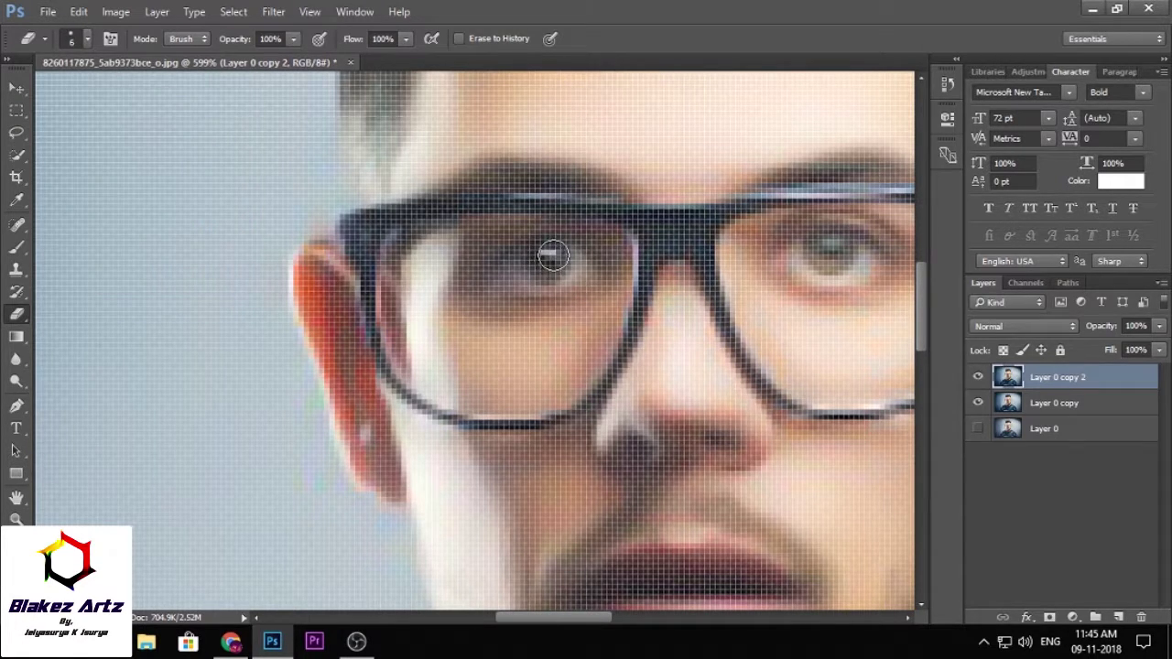
scroll(753, 356, up, 3)
drag(591, 622, 633, 621)
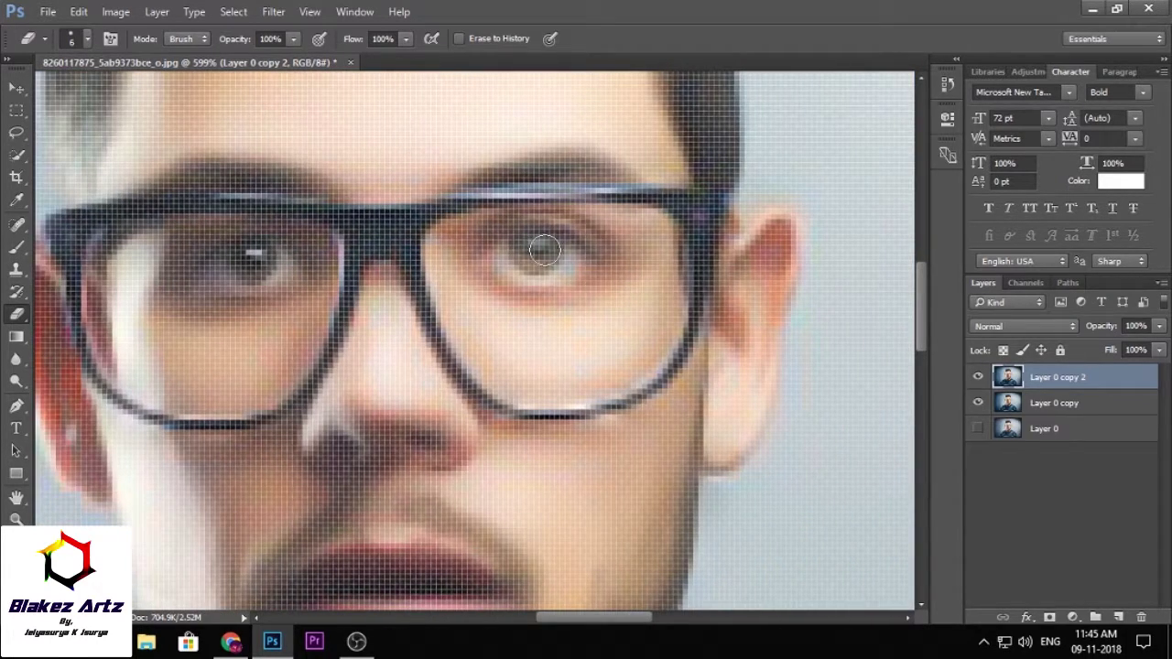
drag(527, 252, 474, 442)
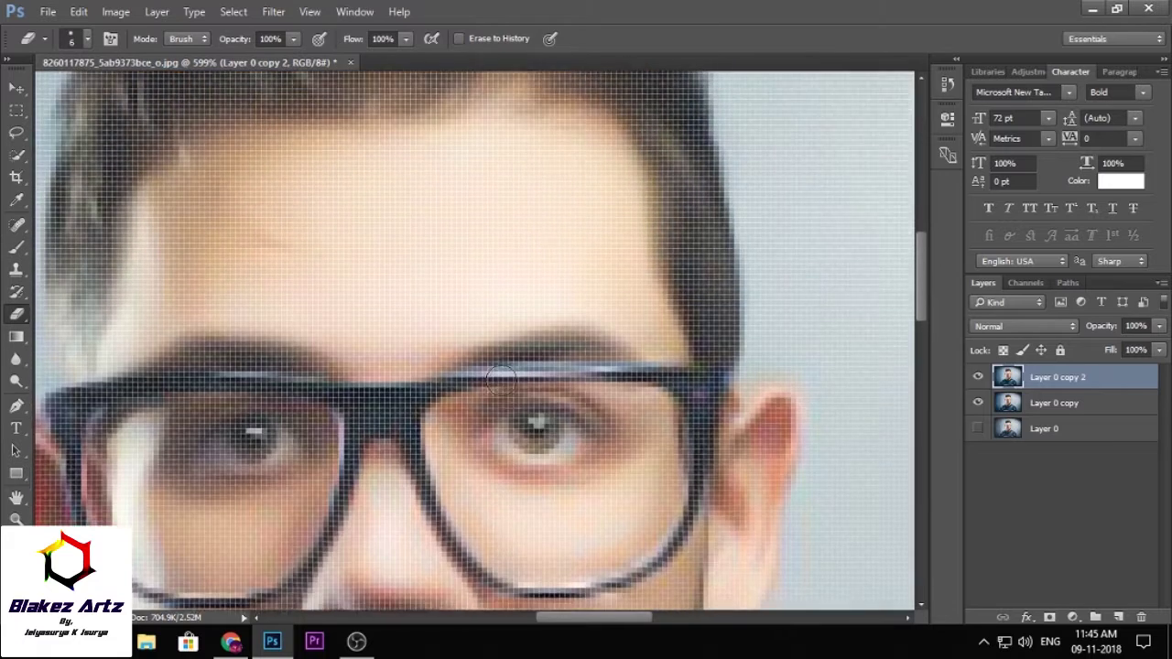
scroll(474, 441, down, 1)
scroll(473, 439, down, 1)
scroll(473, 439, down, 1)
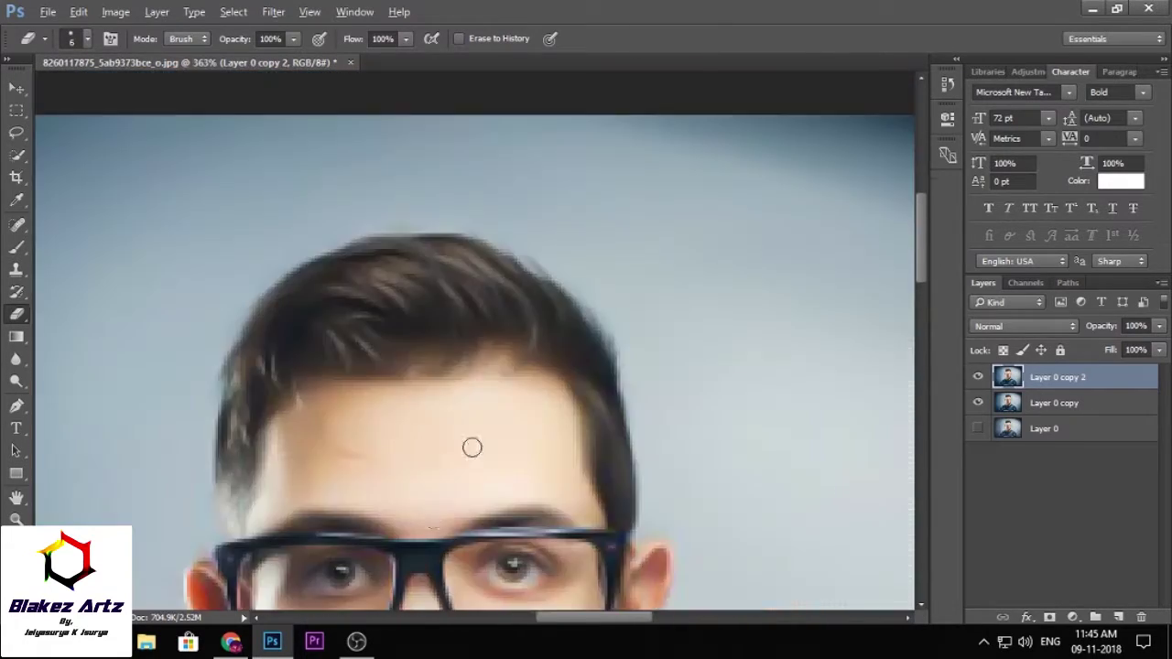
scroll(471, 447, down, 1)
scroll(441, 488, down, 2)
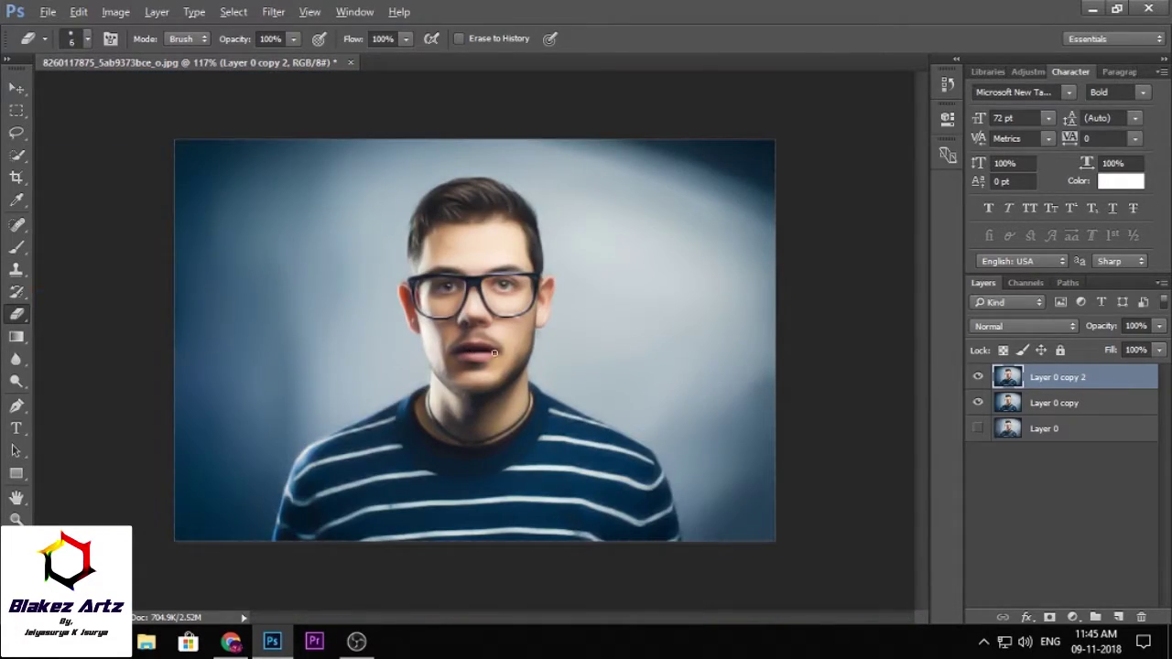
scroll(471, 445, up, 2)
scroll(449, 434, up, 1)
scroll(446, 450, up, 1)
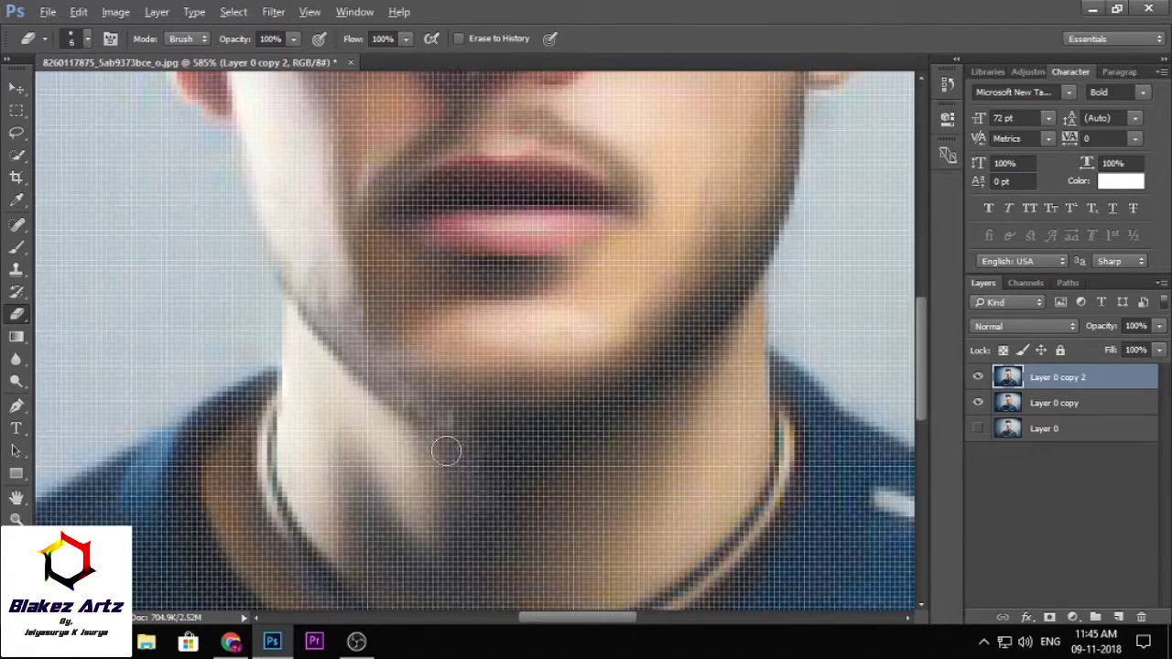
scroll(486, 460, down, 2)
scroll(485, 458, down, 1)
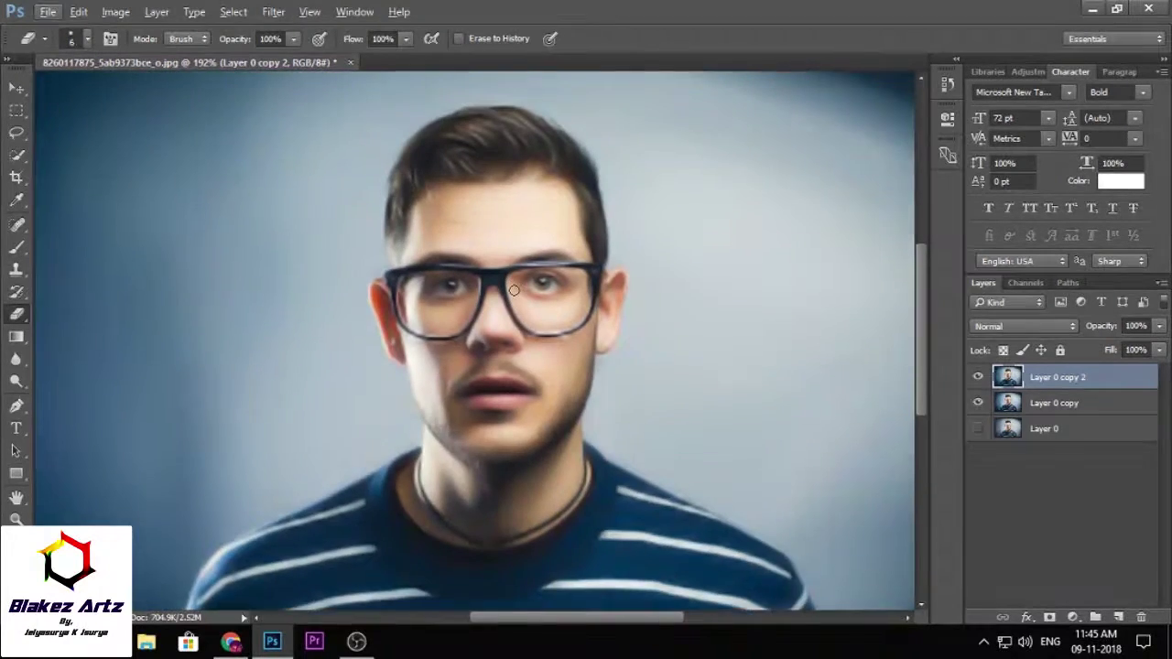
scroll(514, 275, down, 1)
scroll(512, 244, up, 2)
scroll(544, 391, up, 1)
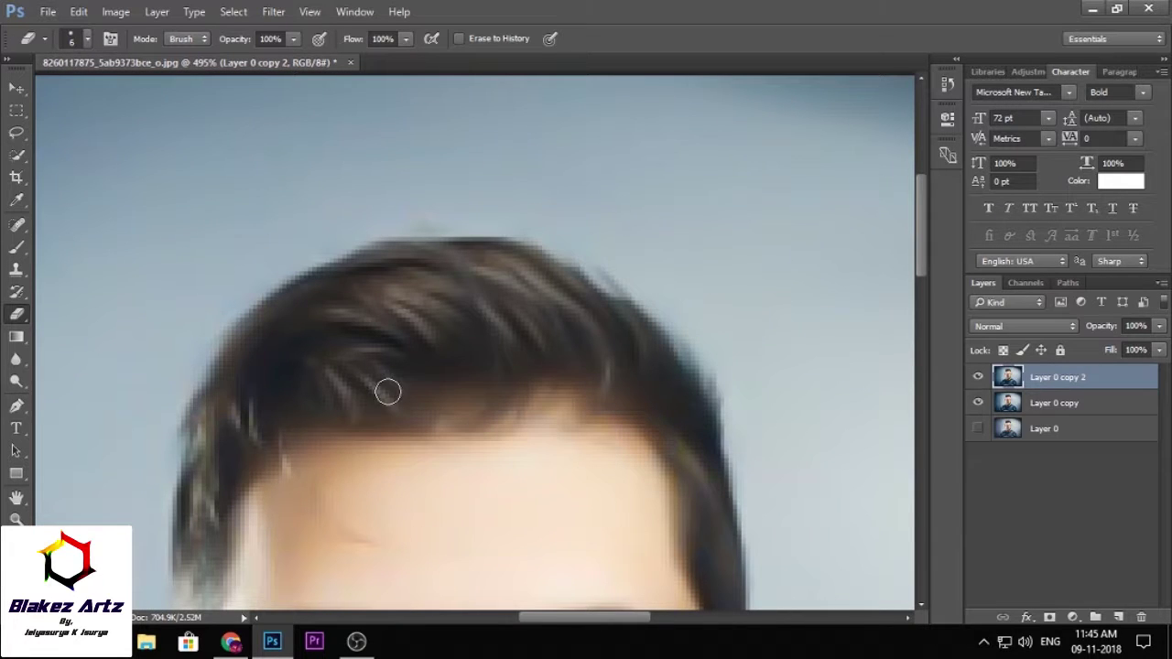
Undo a stray hair stroke and fit the whole photo in the window.
drag(596, 387, 480, 268)
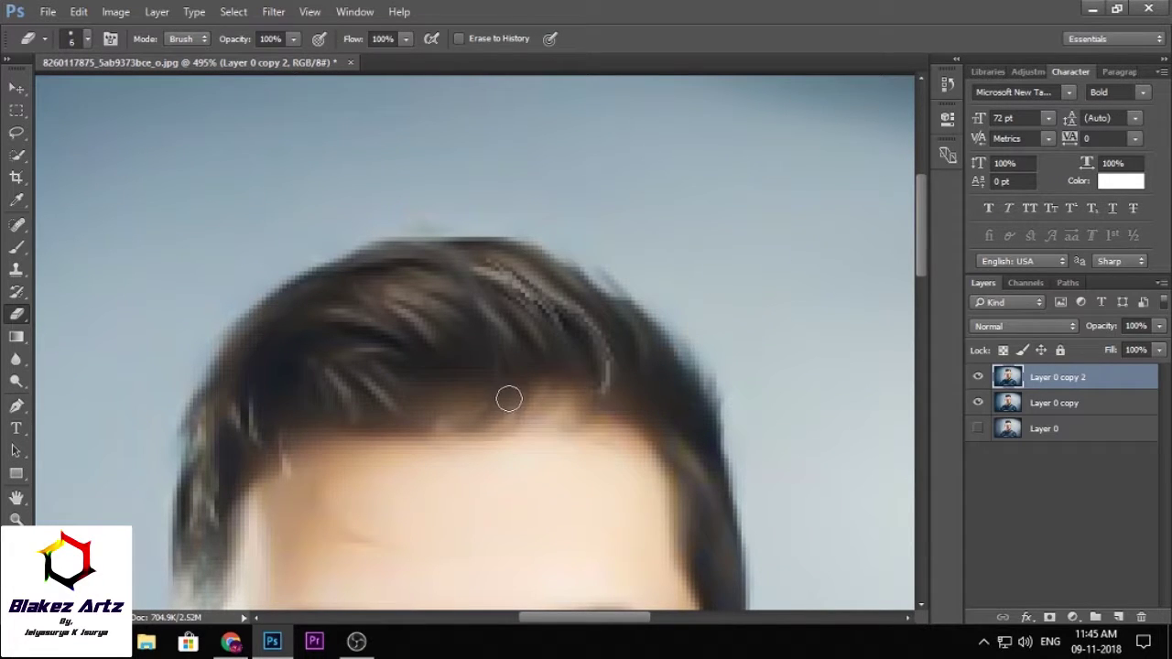
key(ctrl+z)
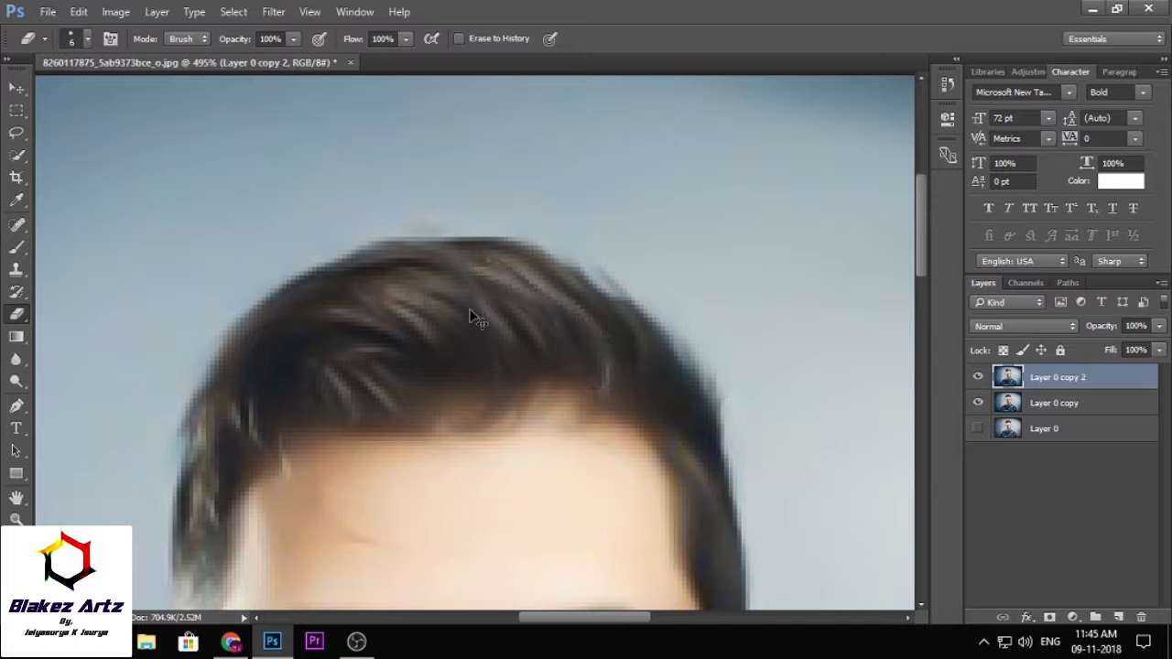
key(ctrl+0)
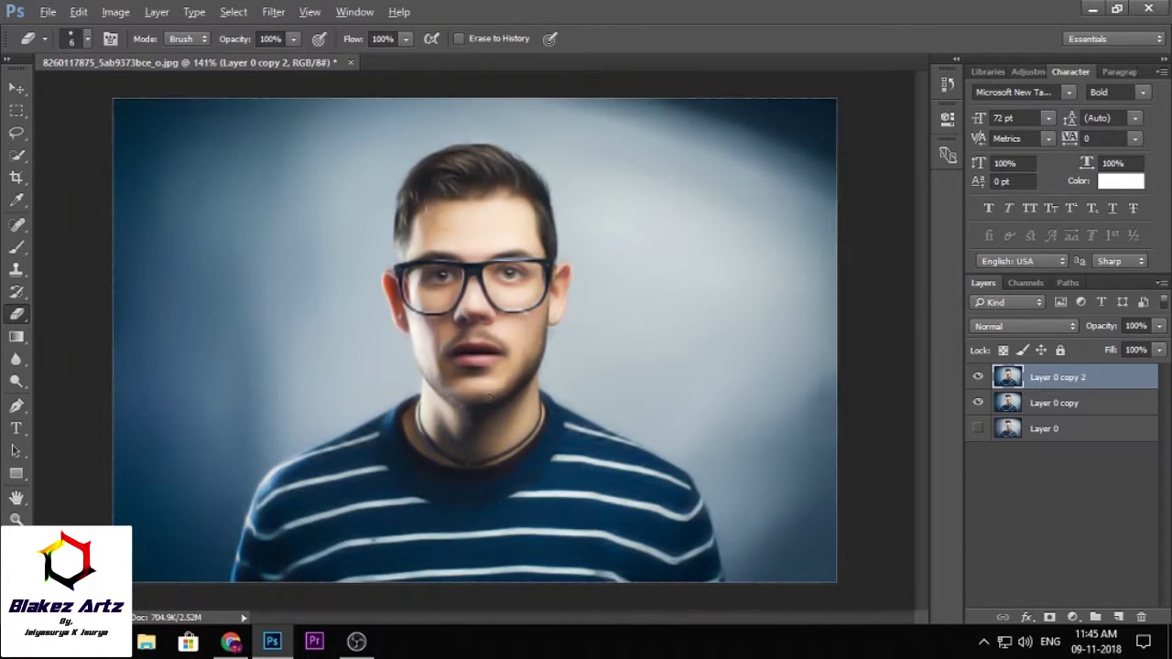
key(ctrl+0)
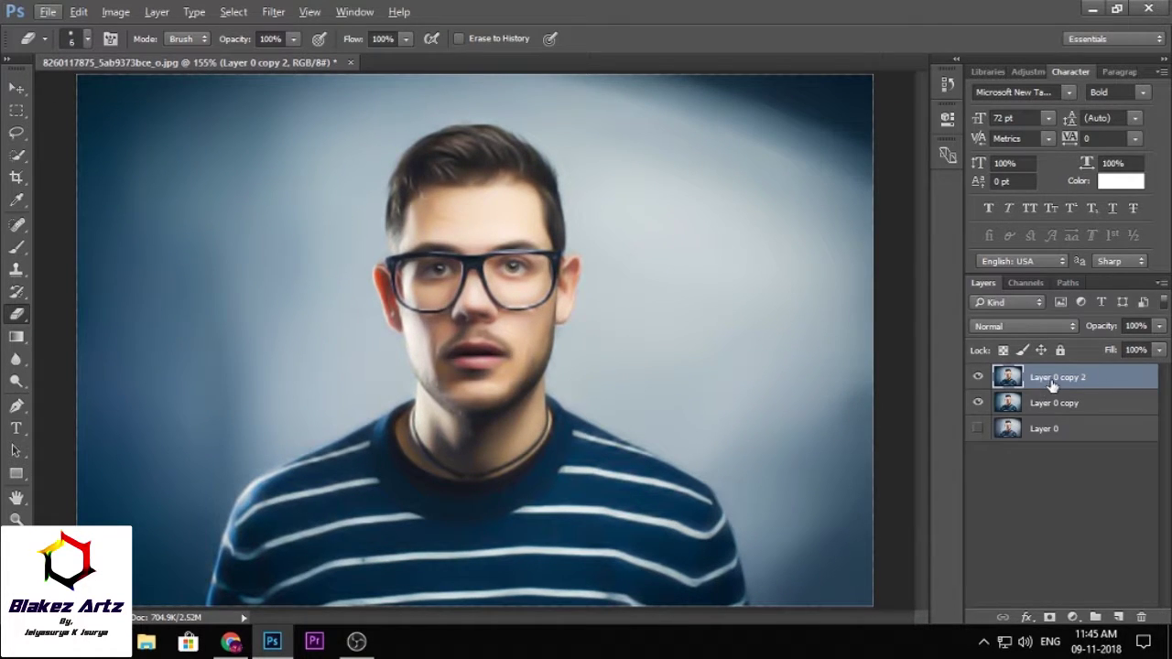
Preview the top layer at lower opacity, then return it to 100%.
click(1159, 349)
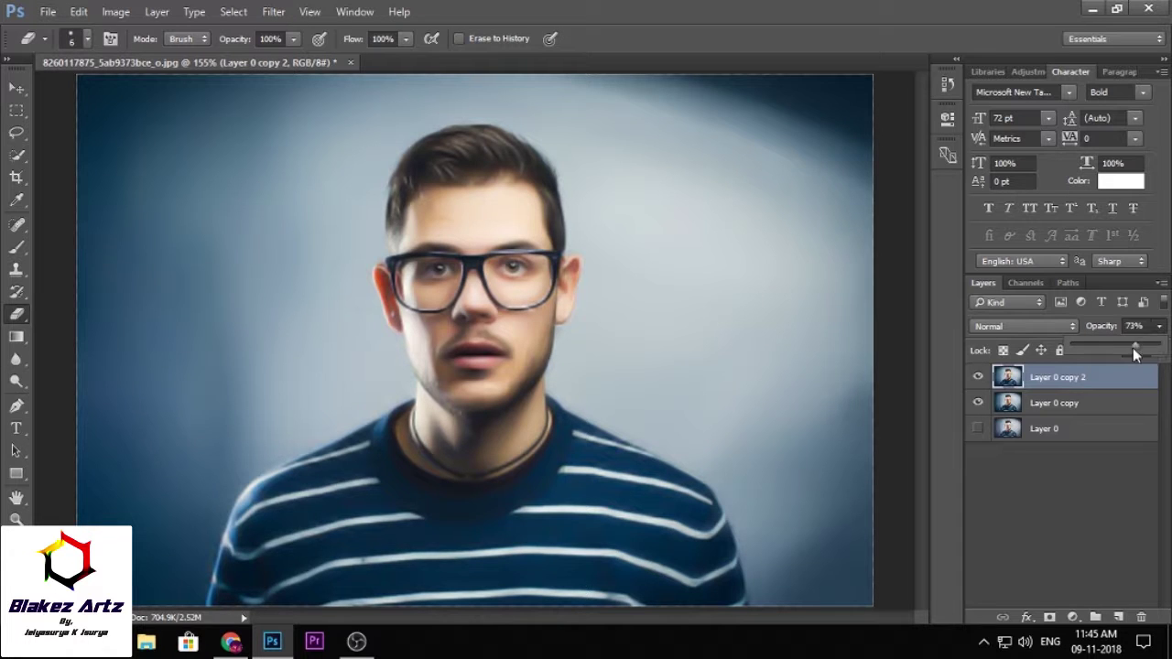
mouse_move(1068, 349)
mouse_down()
mouse_move(1140, 357)
mouse_move(1164, 340)
mouse_up()
drag(1082, 351, 1163, 346)
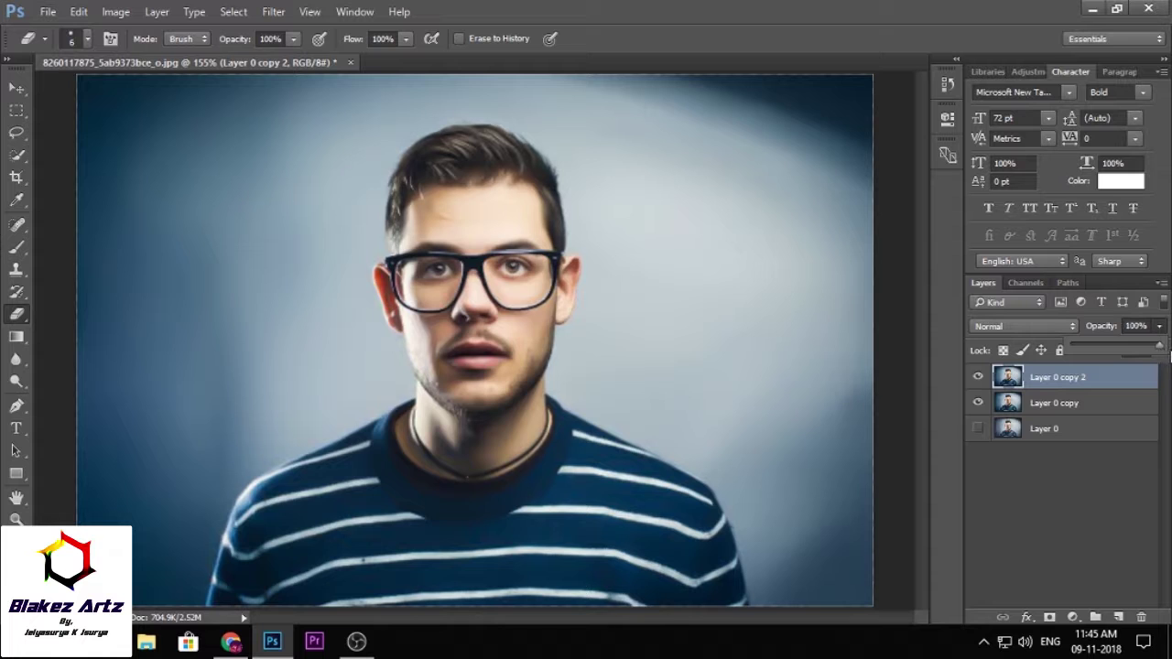
Duplicate Layer 0 copy 2 as Layer 0 copy 3, then bring up the Filter menu.
right_click(1058, 371)
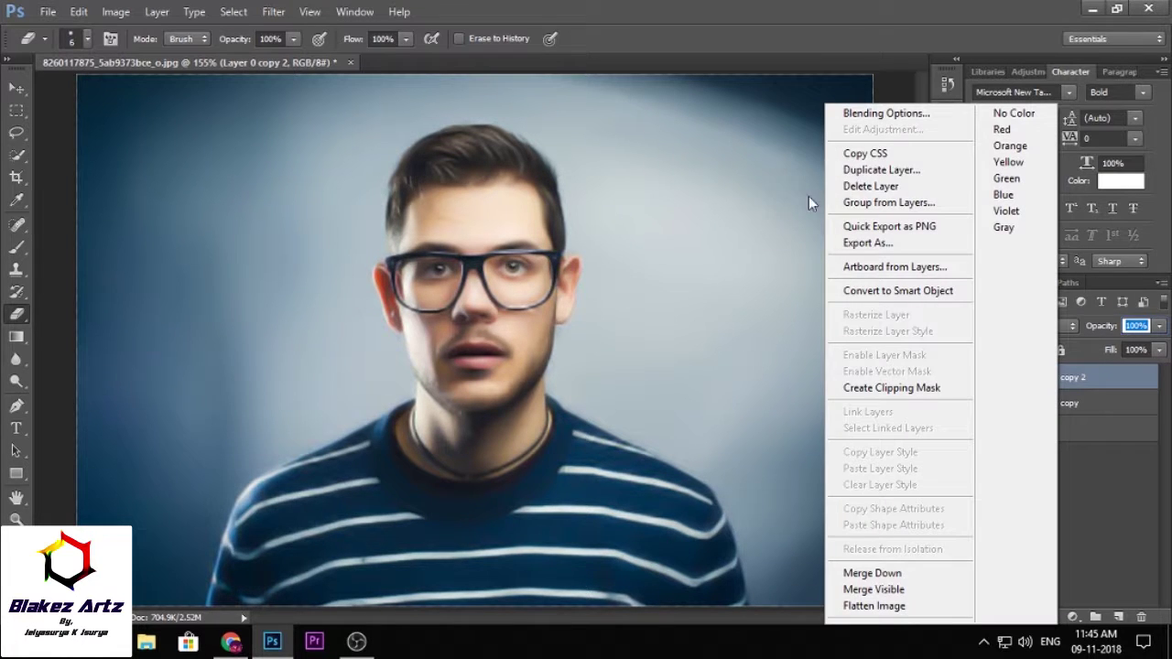
click(871, 174)
click(741, 191)
key(ctrl+0)
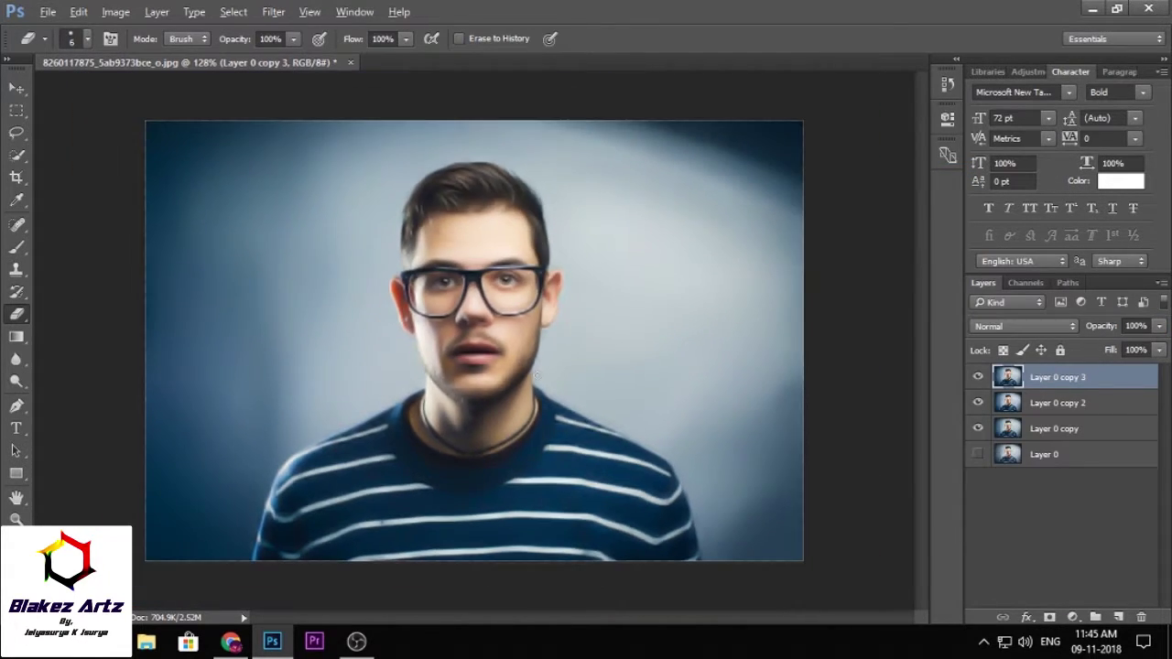
click(273, 12)
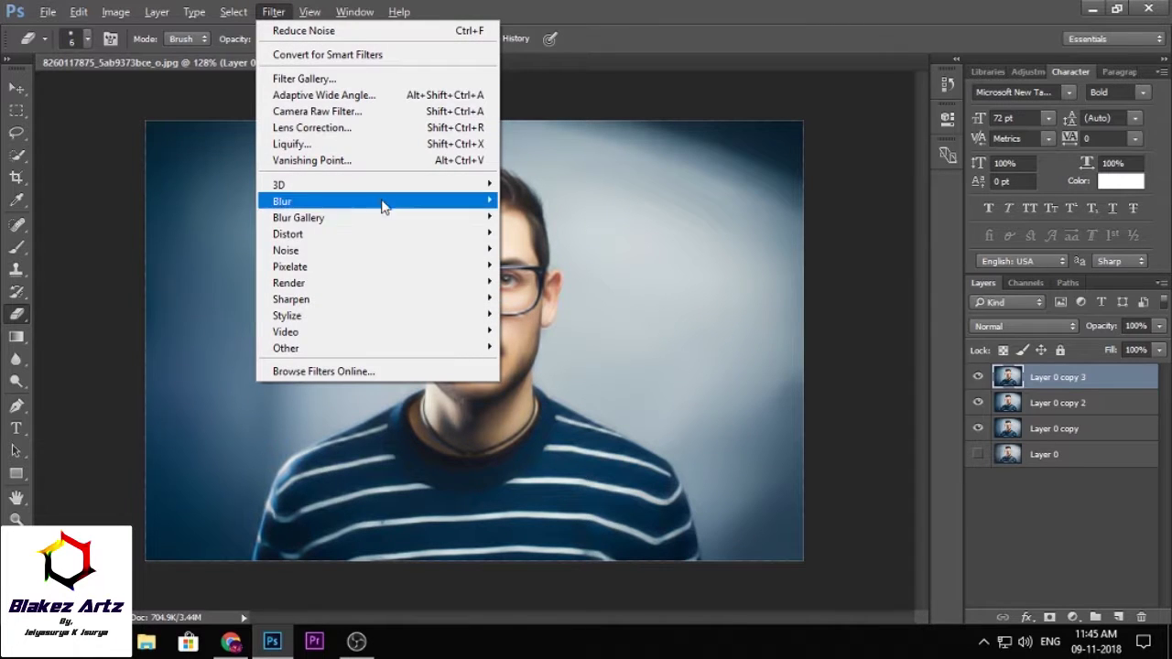
mouse_move(282, 200)
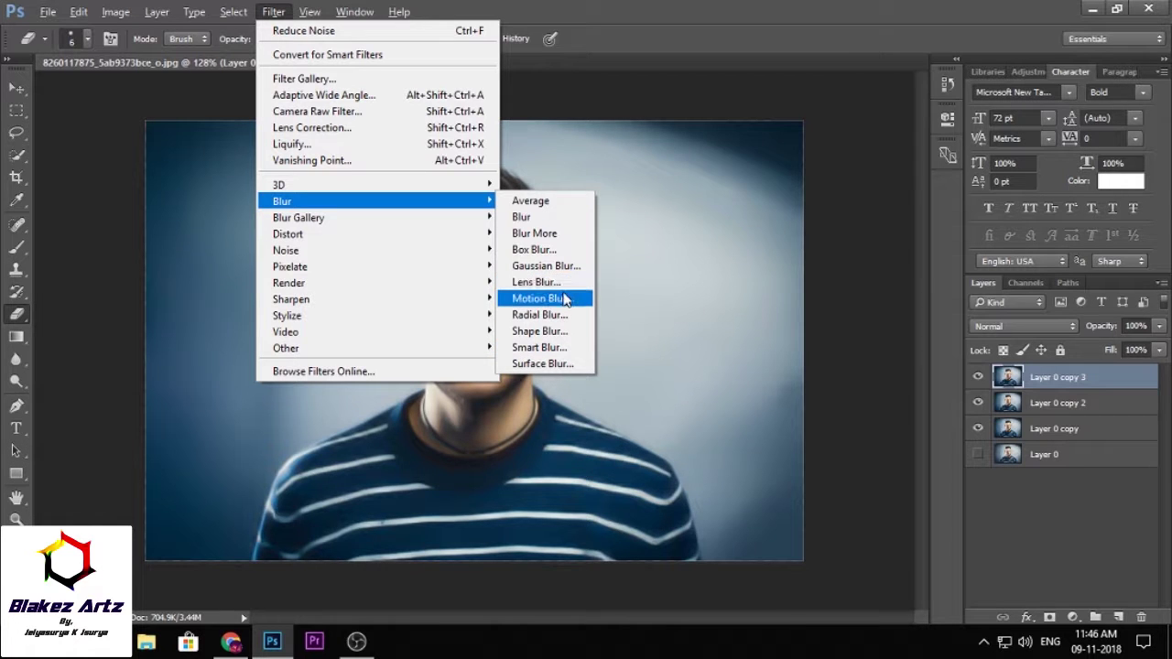
Apply Surface Blur with Radius 100 pixels and Threshold 2 levels to Layer 0 copy 3.
click(524, 364)
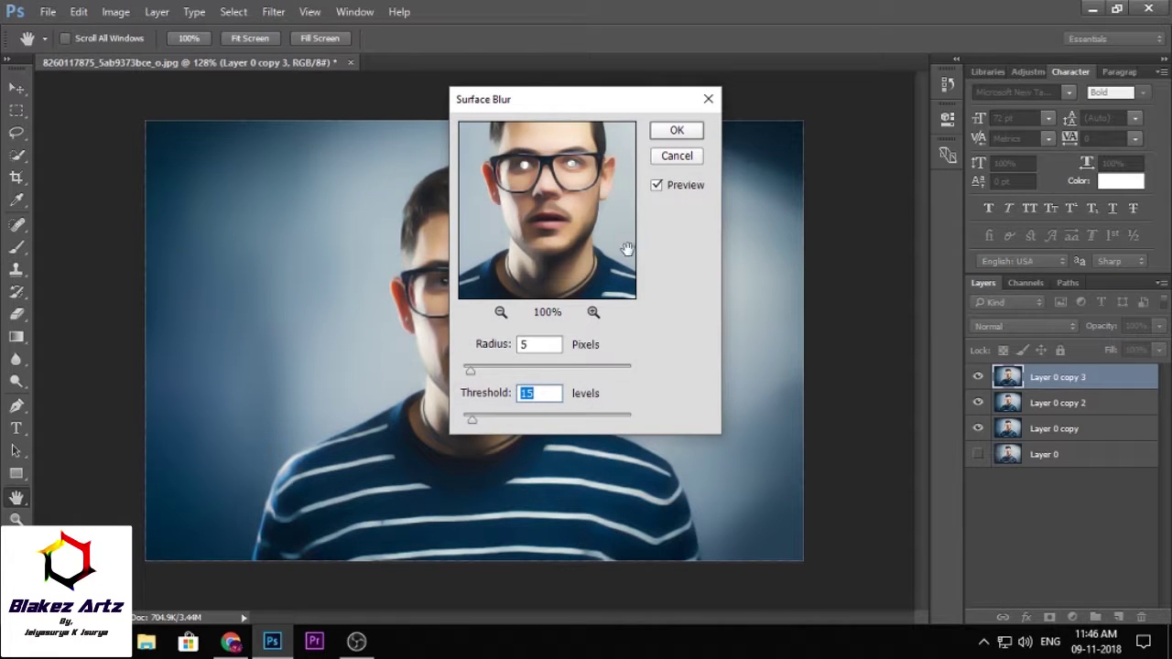
mouse_move(559, 110)
mouse_down()
mouse_move(742, 115)
mouse_move(729, 88)
mouse_up()
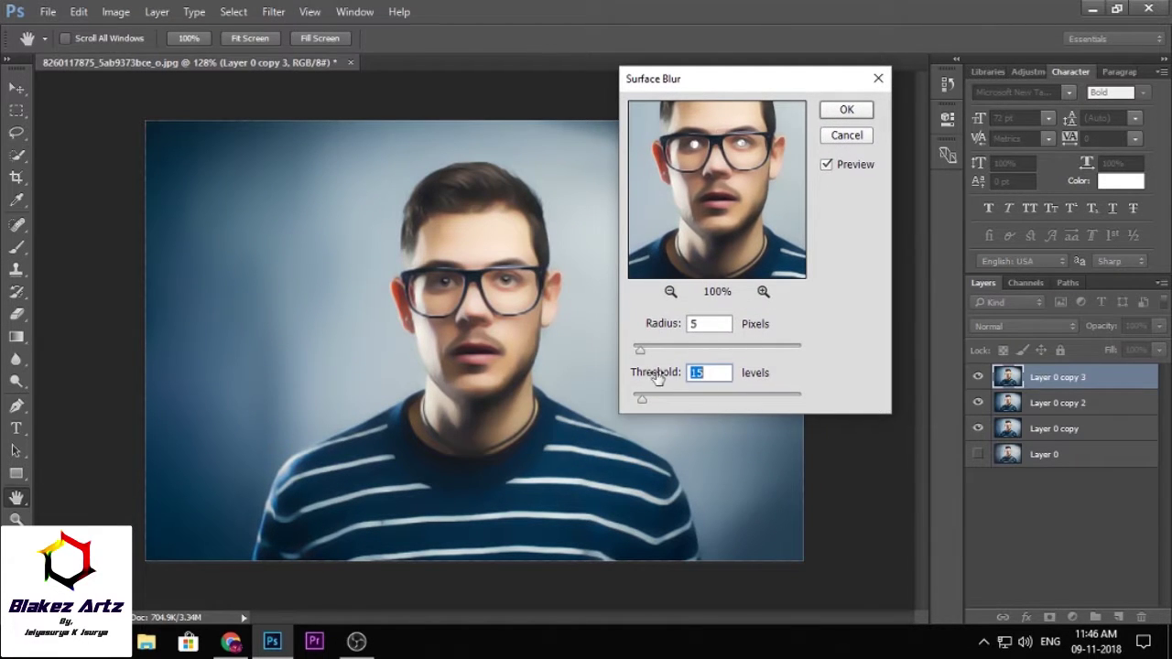
drag(641, 352, 731, 355)
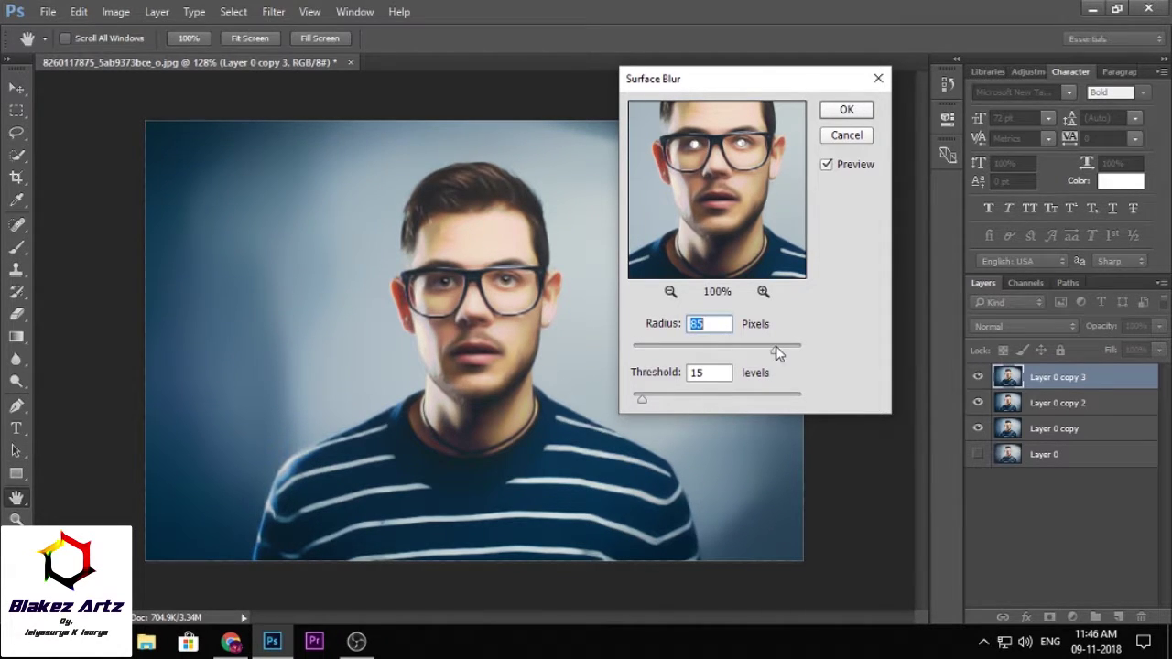
drag(776, 356, 750, 354)
mouse_move(644, 399)
mouse_down()
mouse_move(710, 405)
mouse_move(633, 398)
mouse_up()
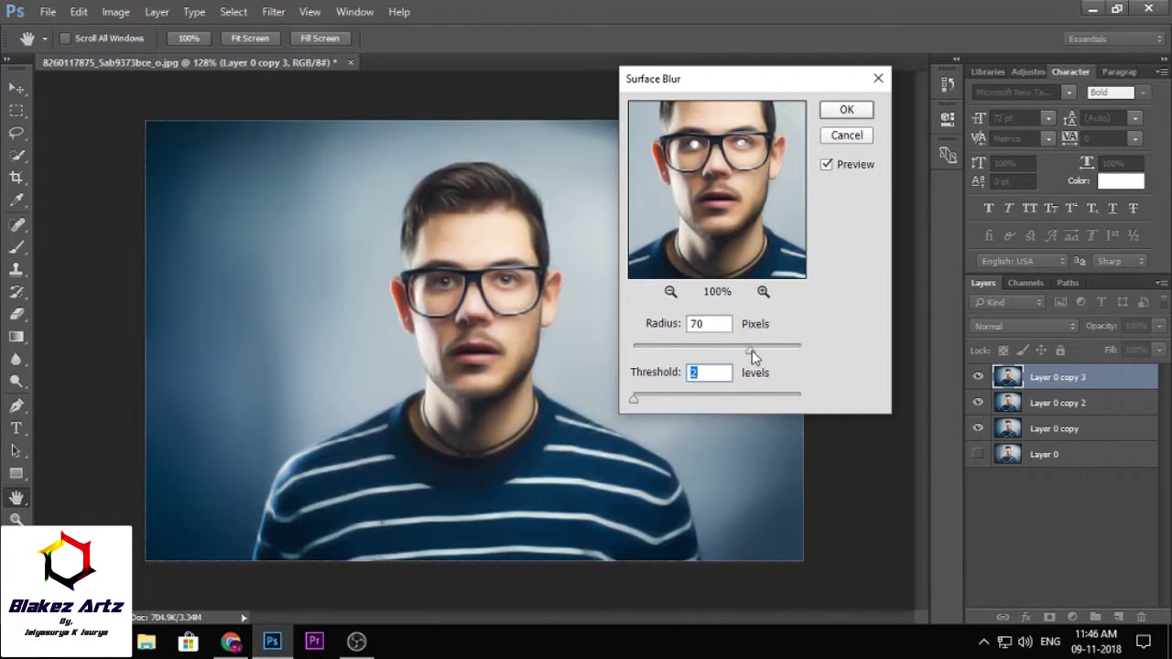
drag(752, 351, 636, 356)
drag(636, 356, 803, 355)
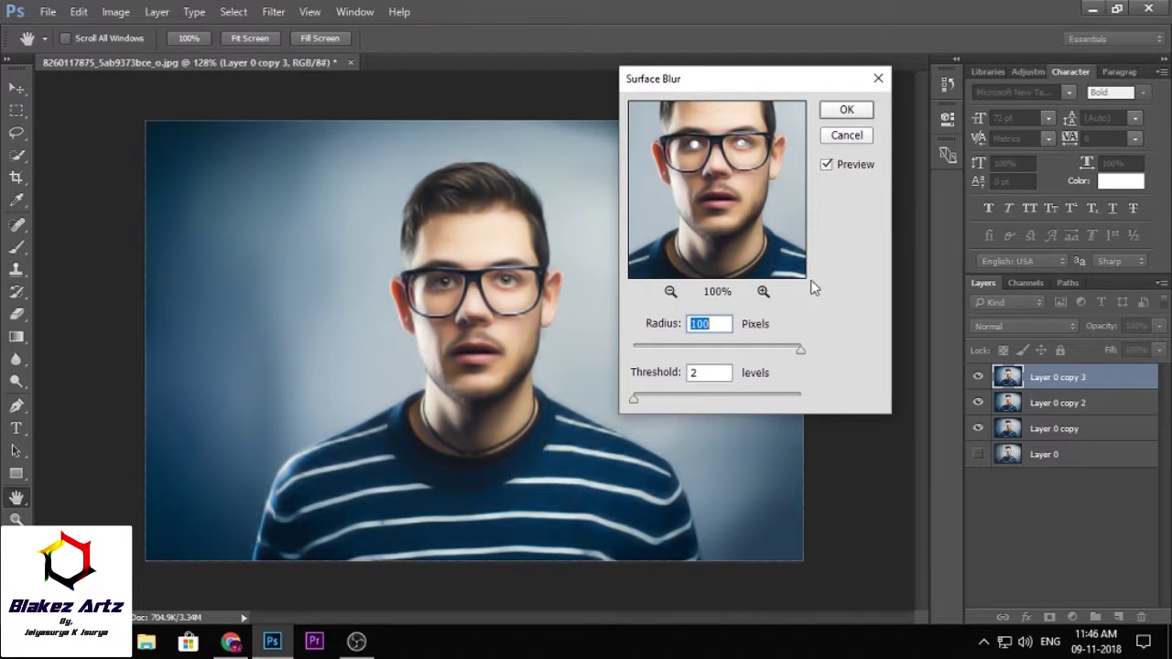
click(841, 114)
key(e)
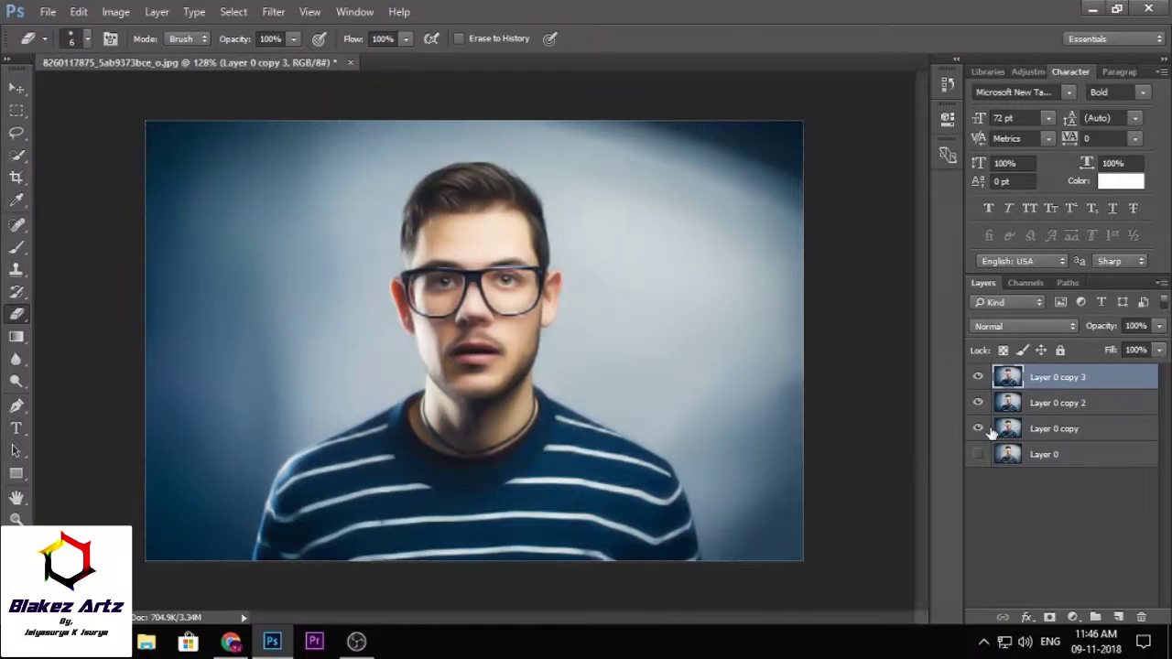
click(977, 376)
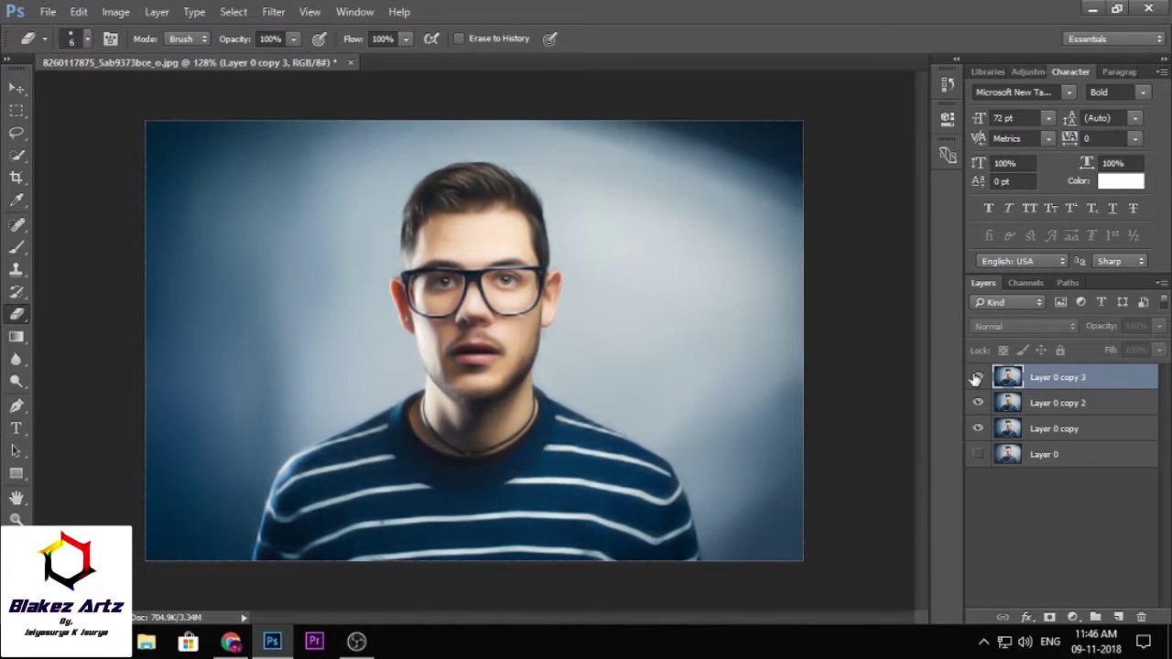
click(977, 376)
click(977, 376)
click(977, 376)
click(976, 376)
click(978, 404)
click(978, 401)
click(978, 378)
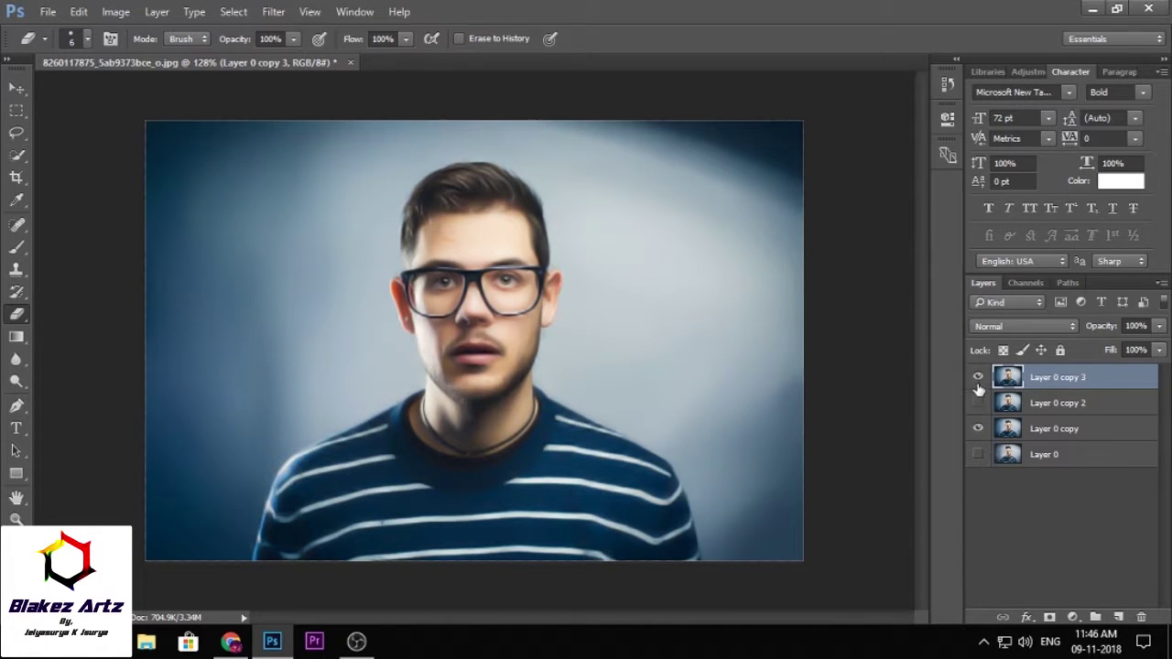
click(977, 378)
click(977, 378)
click(978, 378)
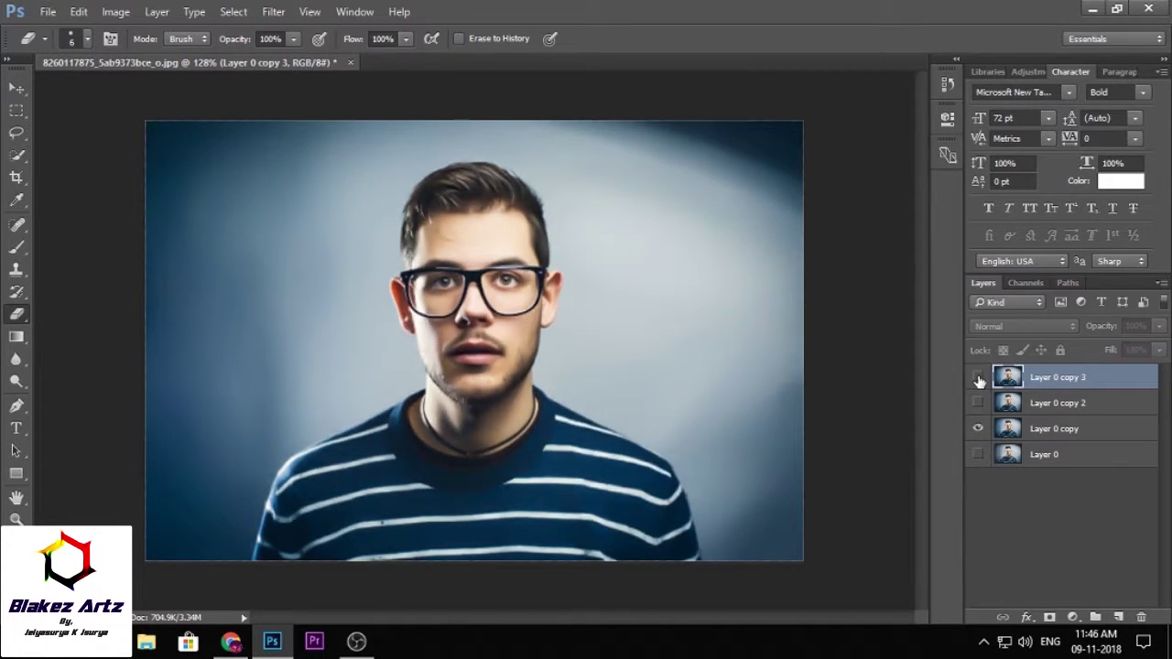
click(977, 379)
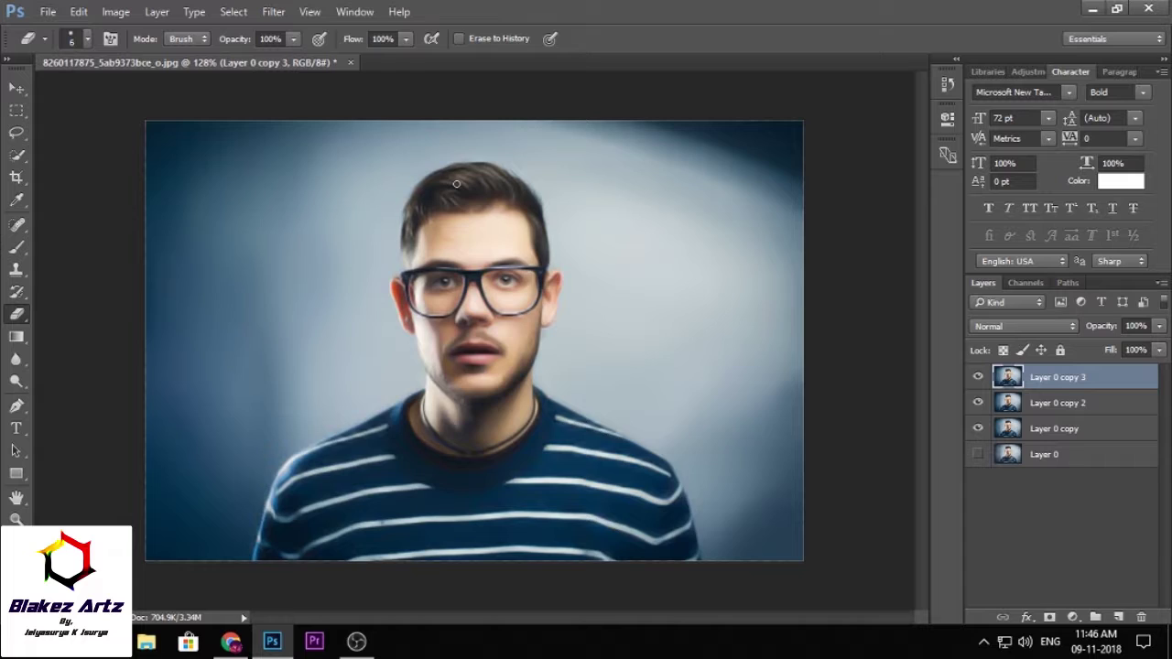
scroll(456, 184, up, 2)
scroll(468, 177, up, 1)
scroll(569, 271, down, 1)
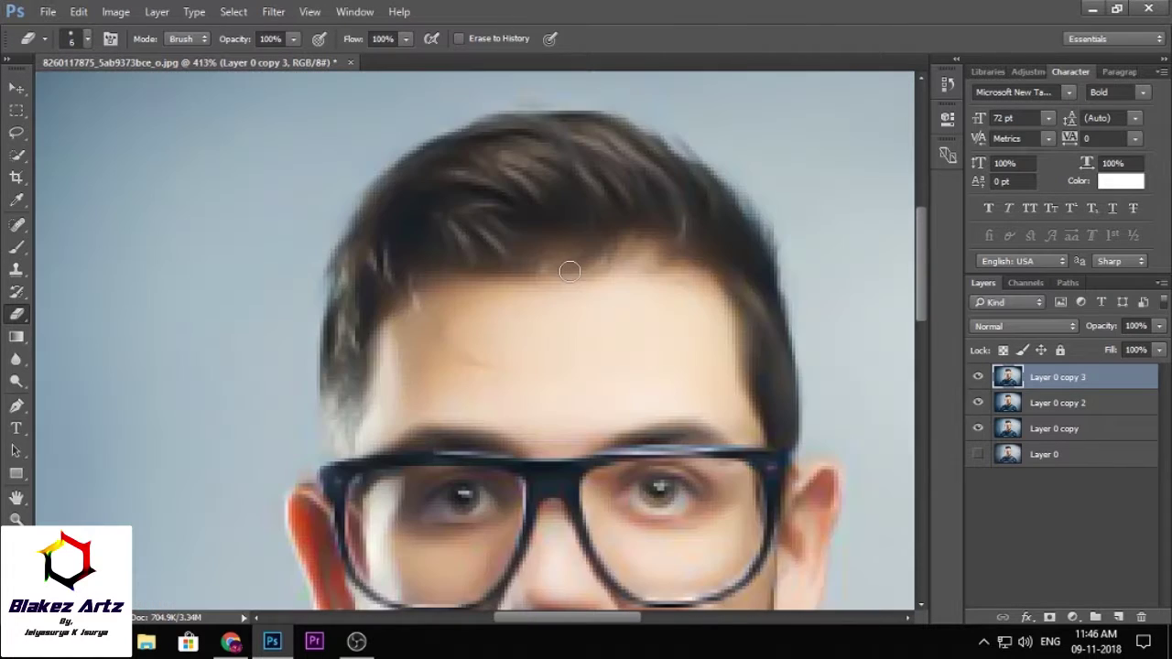
scroll(586, 284, down, 2)
scroll(613, 306, down, 1)
scroll(732, 439, down, 2)
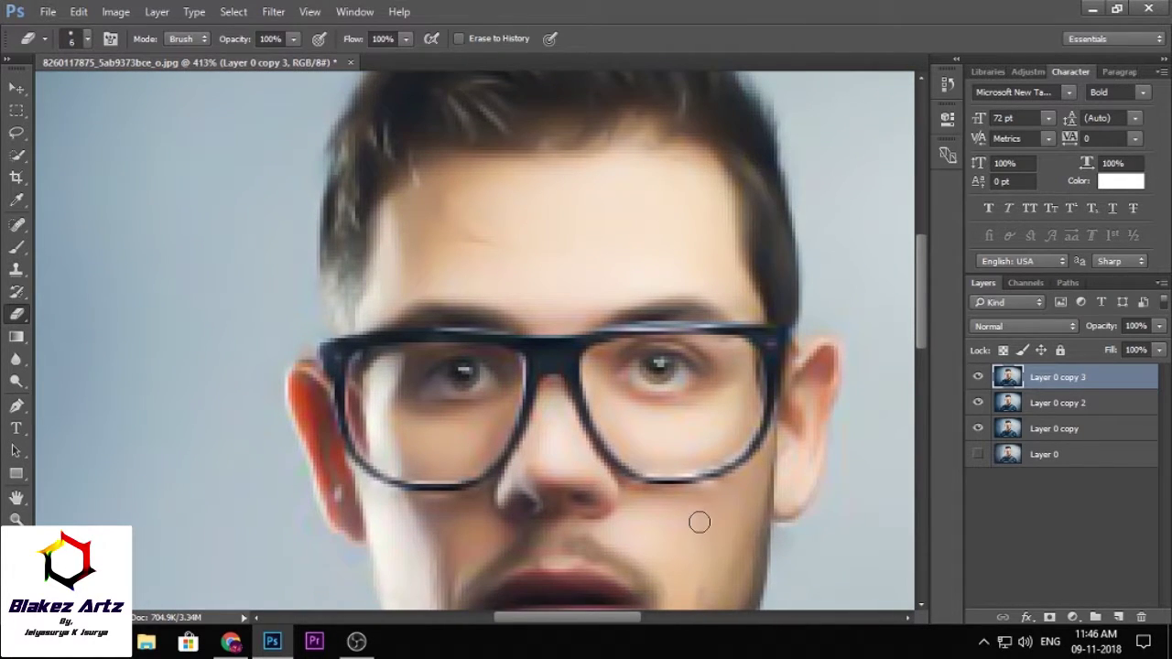
scroll(699, 522, down, 1)
scroll(559, 411, down, 1)
scroll(560, 417, down, 2)
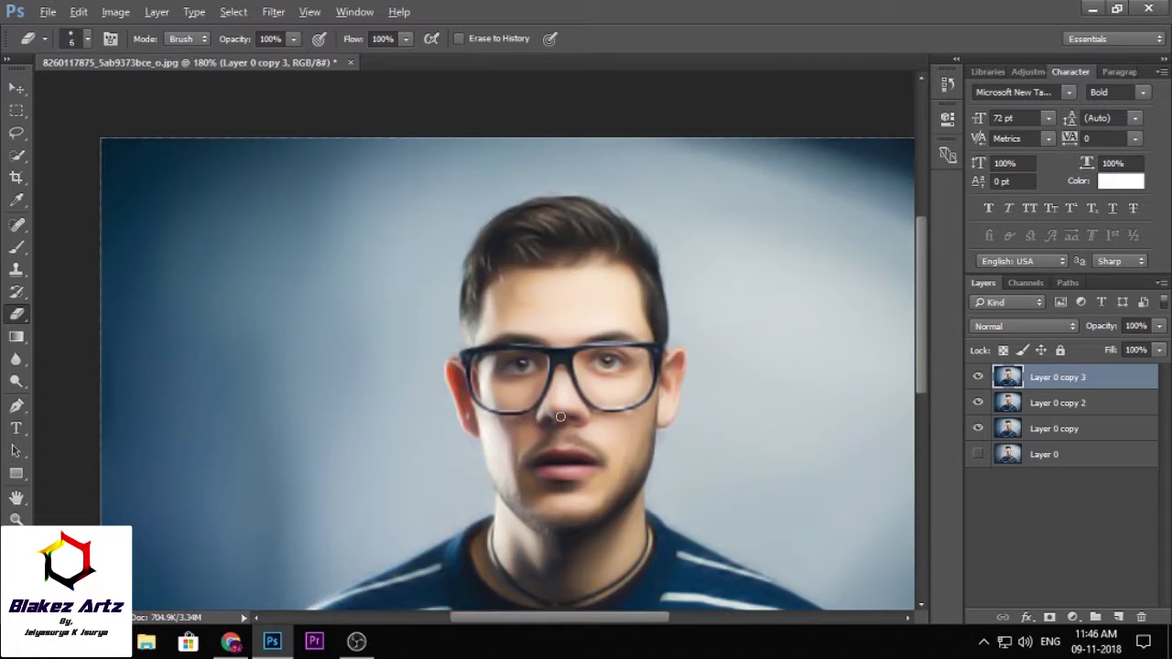
scroll(561, 417, down, 2)
scroll(558, 303, up, 1)
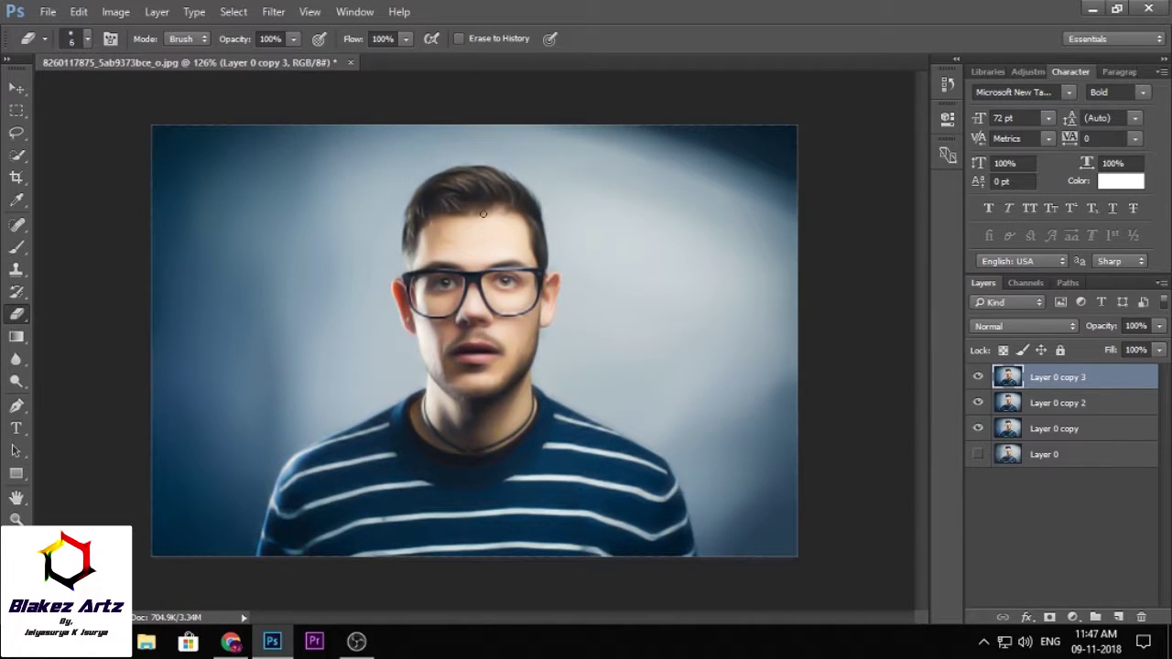
scroll(483, 214, up, 3)
scroll(480, 209, up, 2)
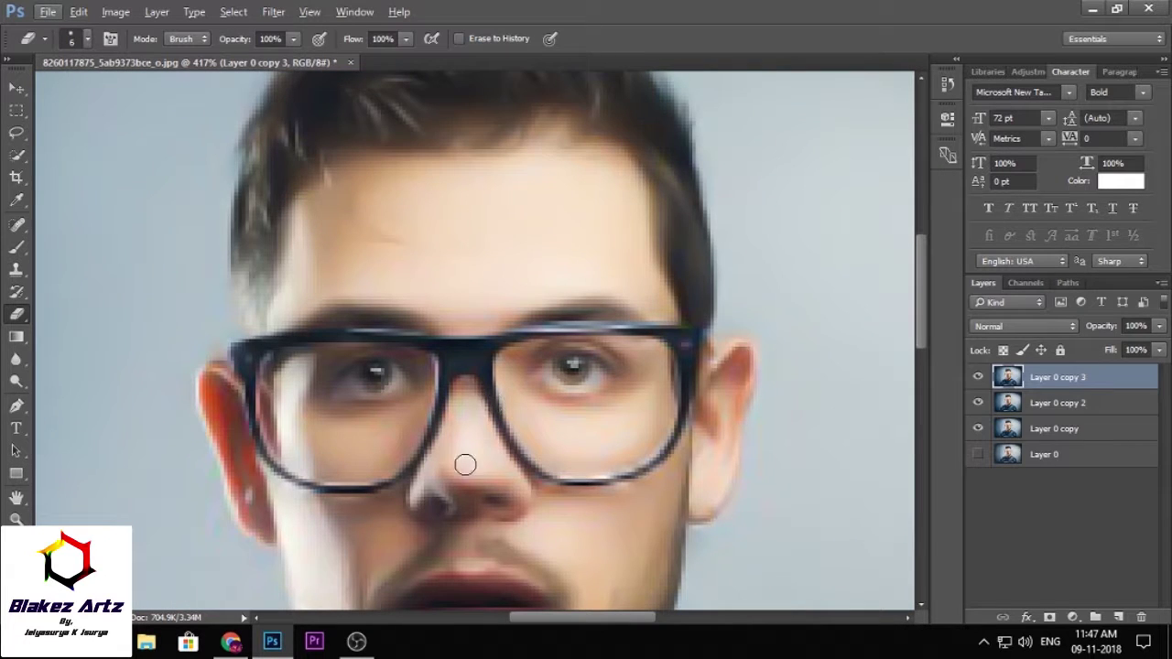
scroll(449, 492, down, 1)
Switch to the Blur Tool and set its brush size to 4 px.
scroll(453, 487, down, 1)
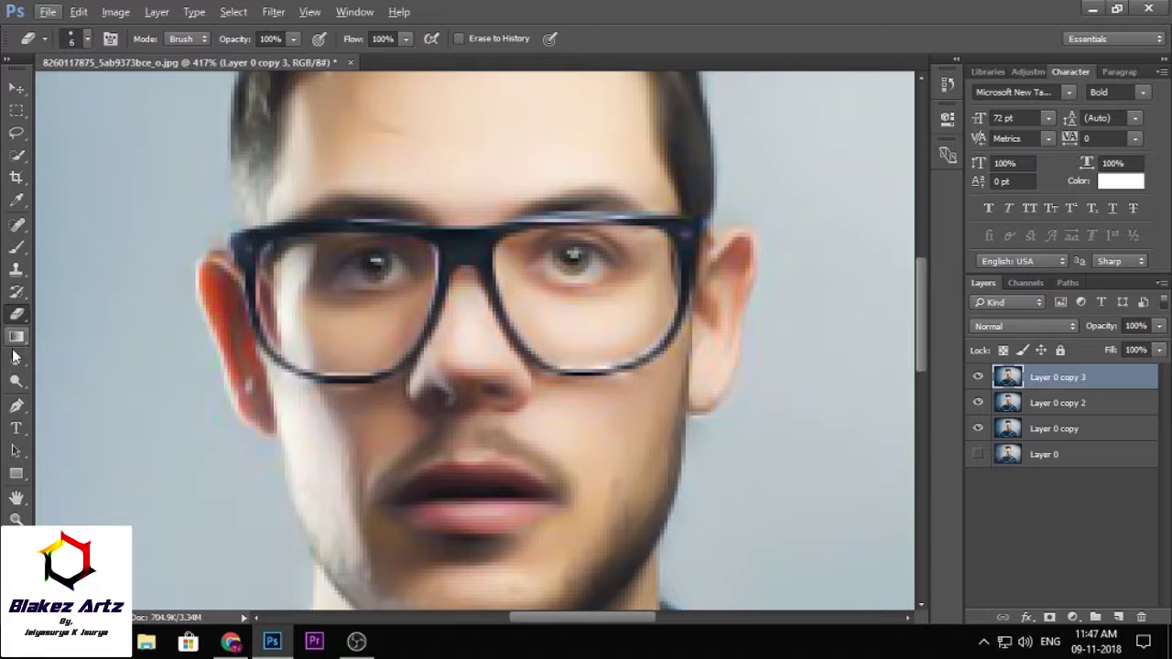
click(16, 361)
right_click(14, 365)
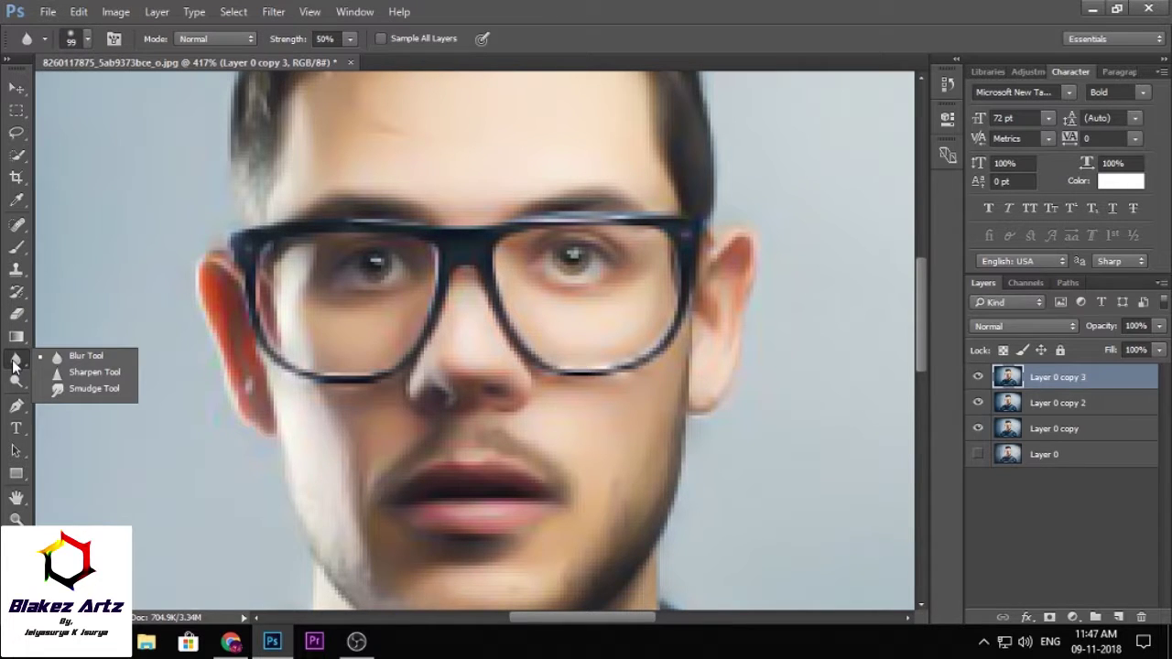
click(59, 357)
scroll(508, 357, up, 3)
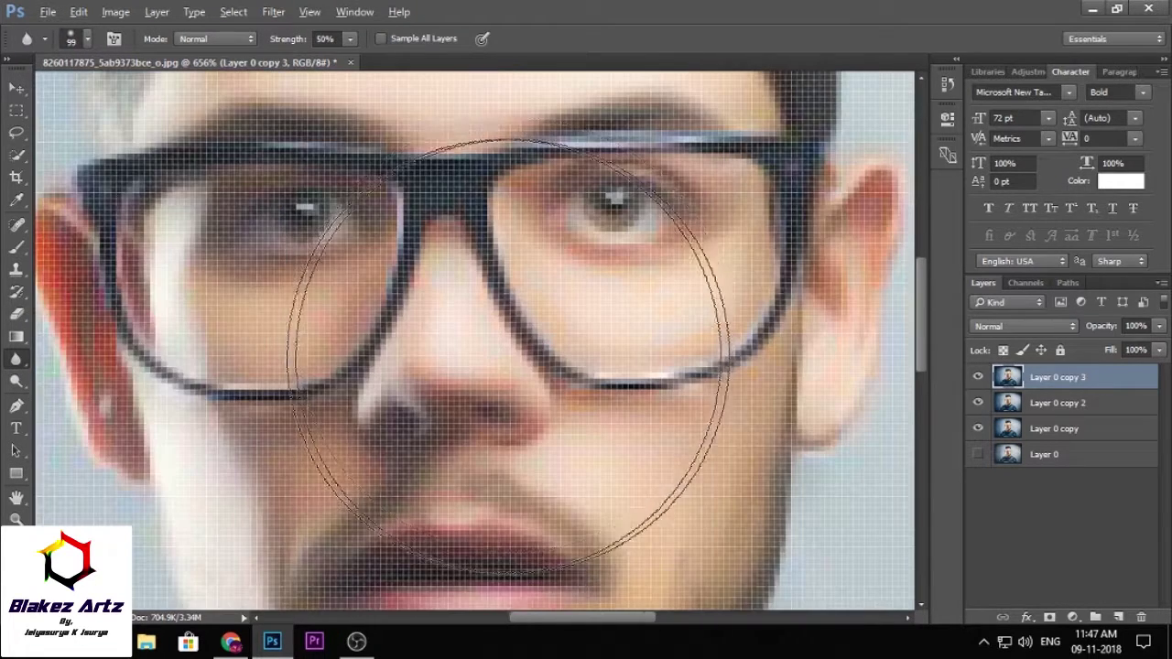
click(86, 36)
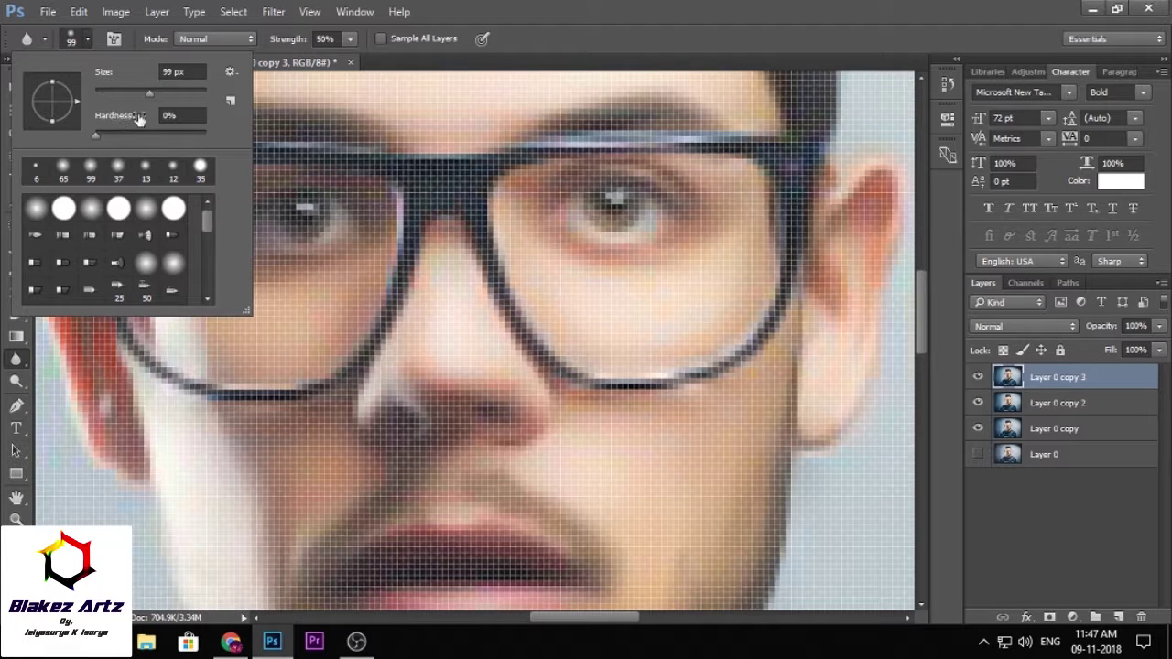
drag(149, 93, 99, 93)
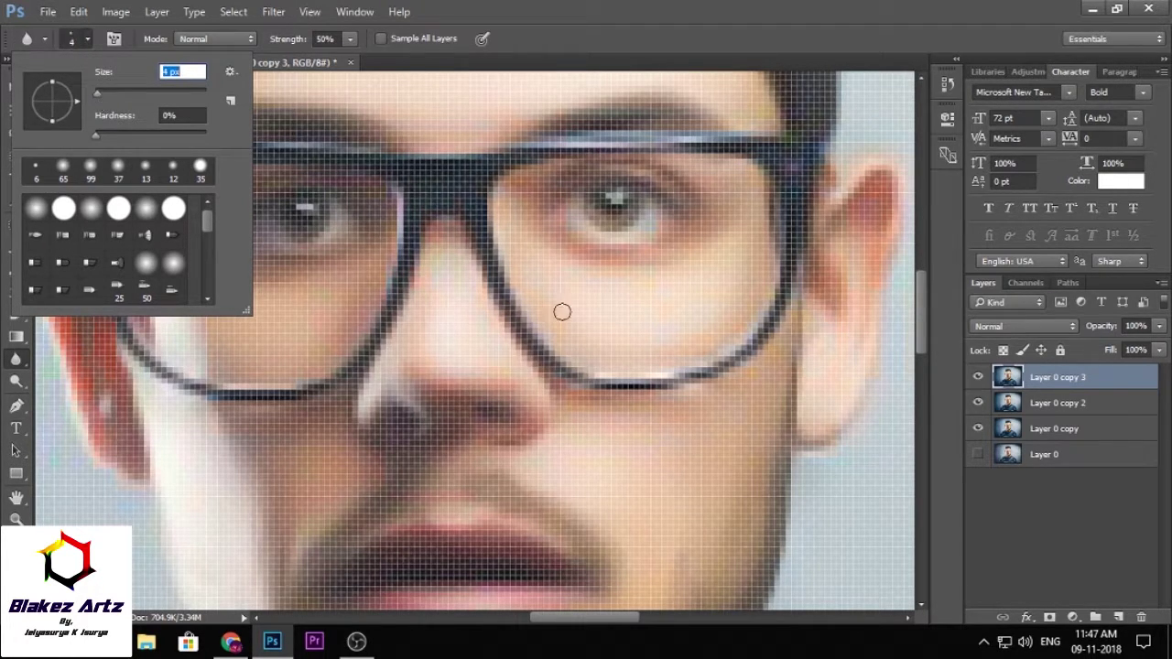
click(494, 266)
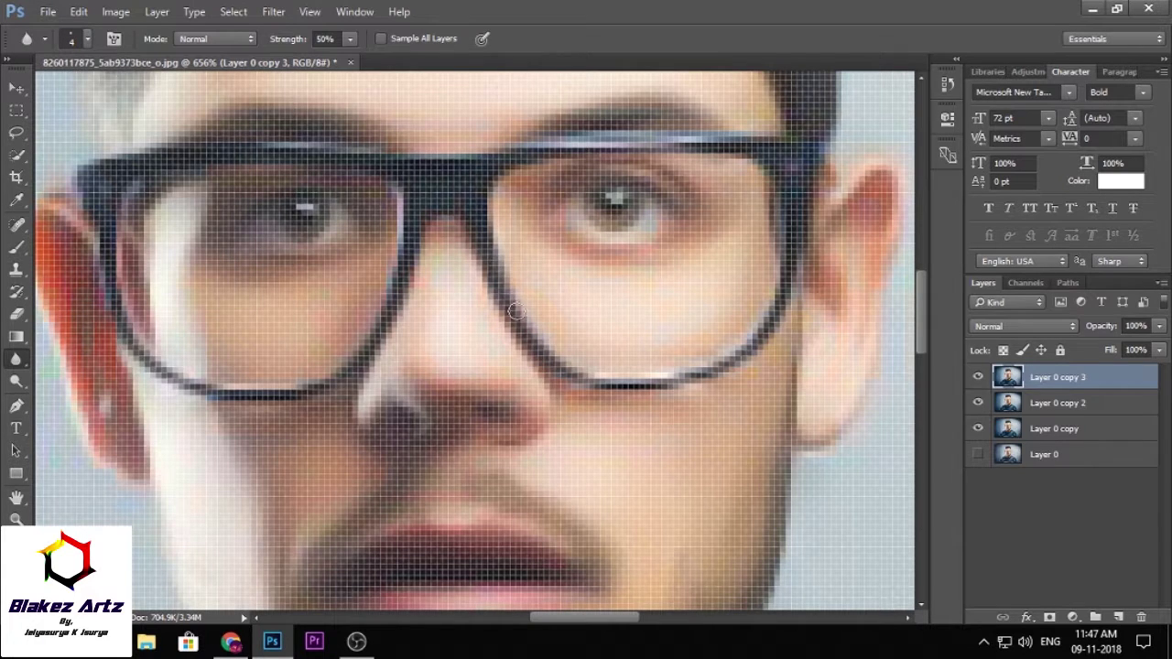
Blur the lower and outer right lens frame and the left lens frame.
mouse_move(517, 318)
mouse_down()
mouse_move(613, 385)
mouse_move(719, 362)
mouse_up()
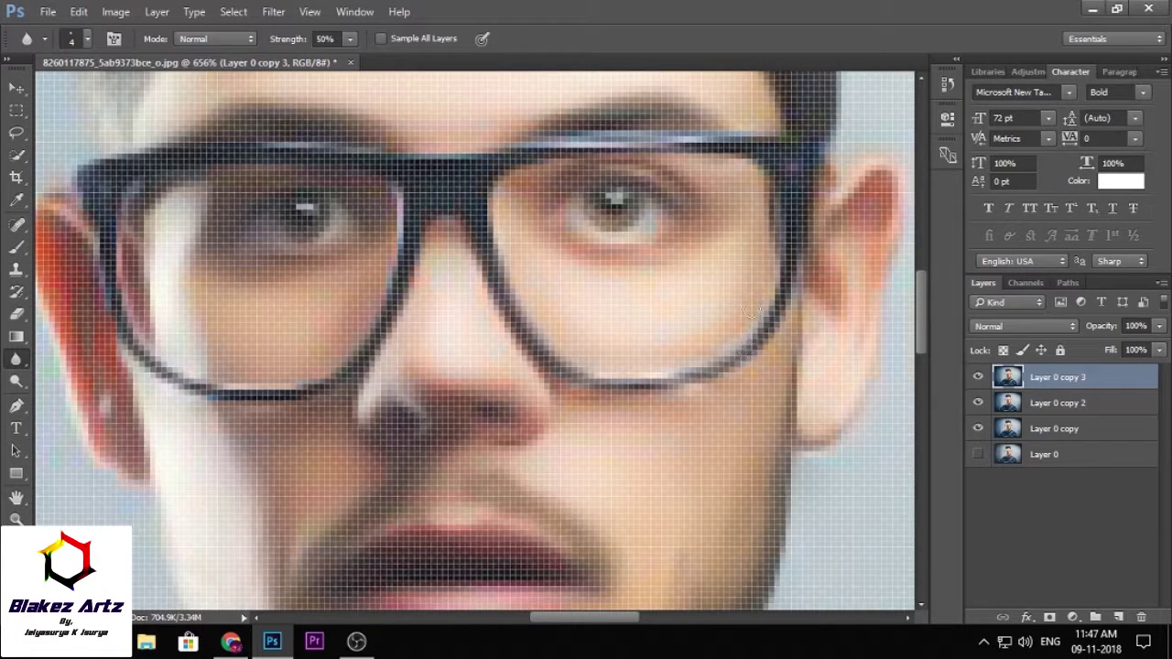
mouse_move(760, 323)
mouse_down()
mouse_move(785, 293)
mouse_move(793, 224)
mouse_up()
mouse_move(415, 235)
mouse_down()
mouse_move(356, 366)
mouse_move(327, 383)
mouse_move(207, 394)
mouse_move(175, 384)
mouse_move(128, 346)
mouse_move(116, 293)
mouse_move(111, 318)
mouse_move(108, 216)
mouse_move(271, 150)
mouse_move(316, 149)
mouse_move(400, 179)
mouse_move(406, 256)
mouse_move(406, 214)
mouse_move(375, 177)
mouse_move(547, 146)
mouse_move(745, 146)
mouse_move(799, 191)
mouse_up()
key(ctrl+0)
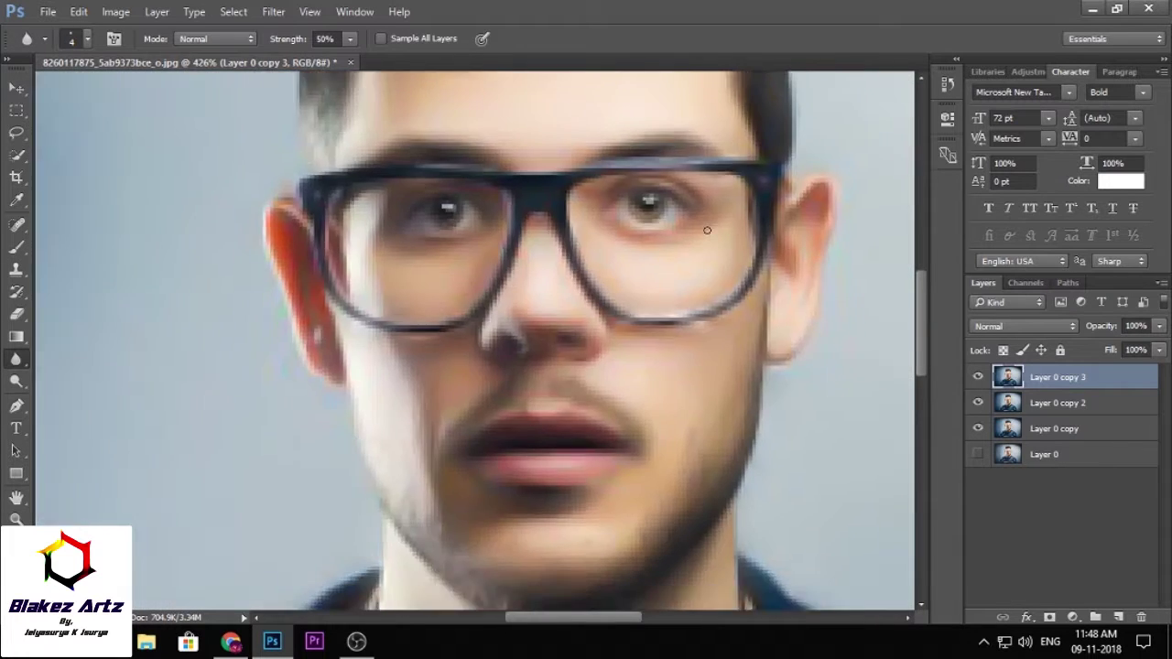
Zoom in and blur the lower rim of the right lens frame again.
scroll(544, 275, up, 2)
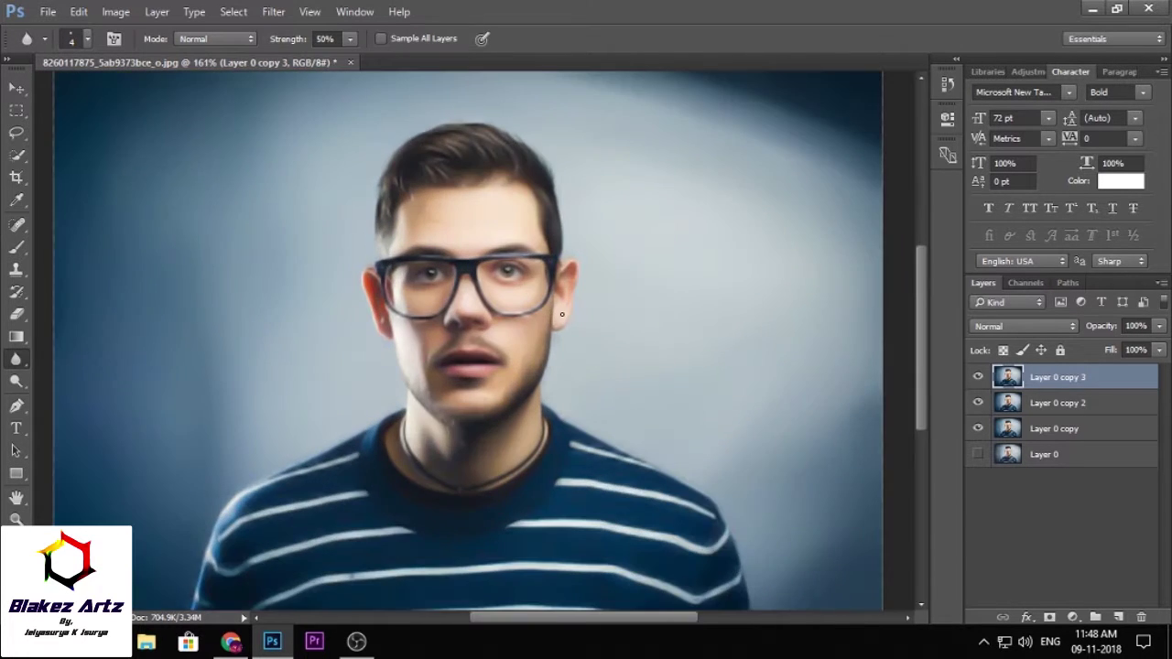
scroll(512, 302, up, 2)
scroll(493, 321, up, 2)
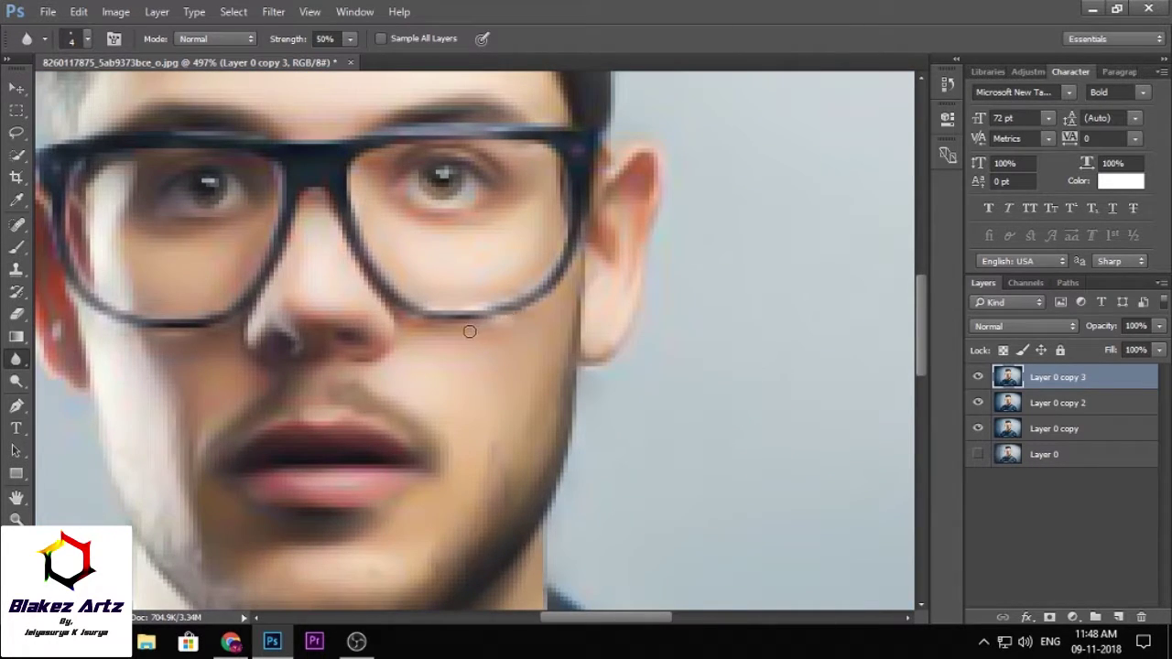
drag(430, 303, 490, 307)
drag(421, 300, 514, 296)
Try lowering the top layer's opacity, then bring up the Filter menu.
scroll(299, 395, down, 5)
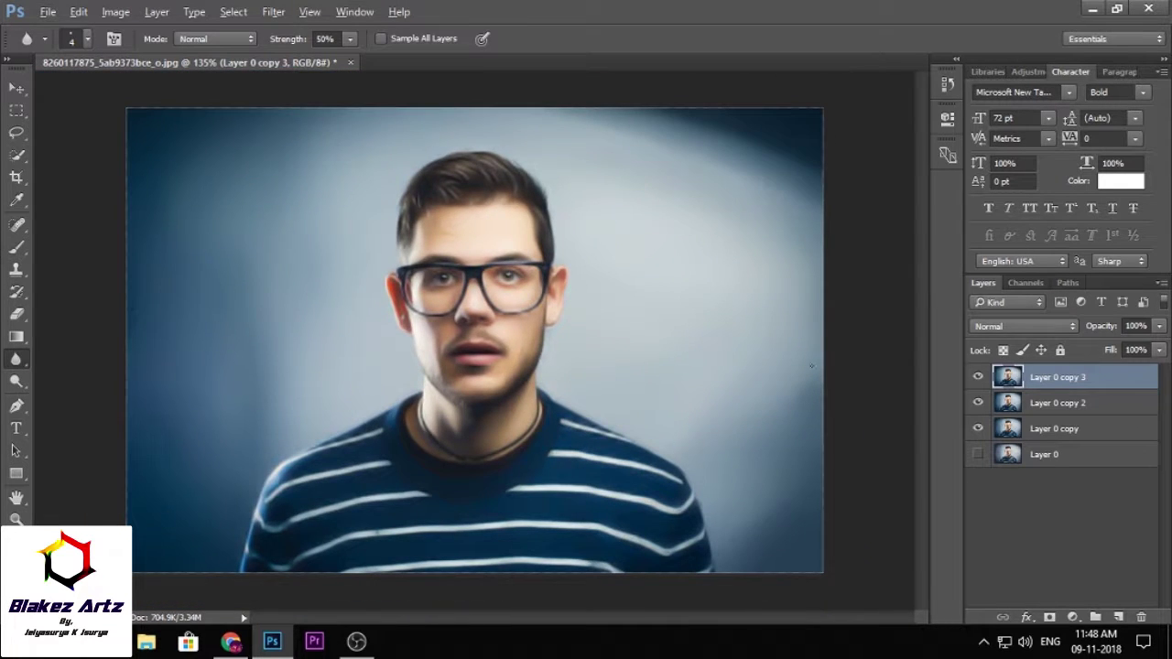
click(1157, 327)
mouse_move(1160, 353)
mouse_down()
mouse_move(1082, 365)
mouse_move(1160, 369)
mouse_up()
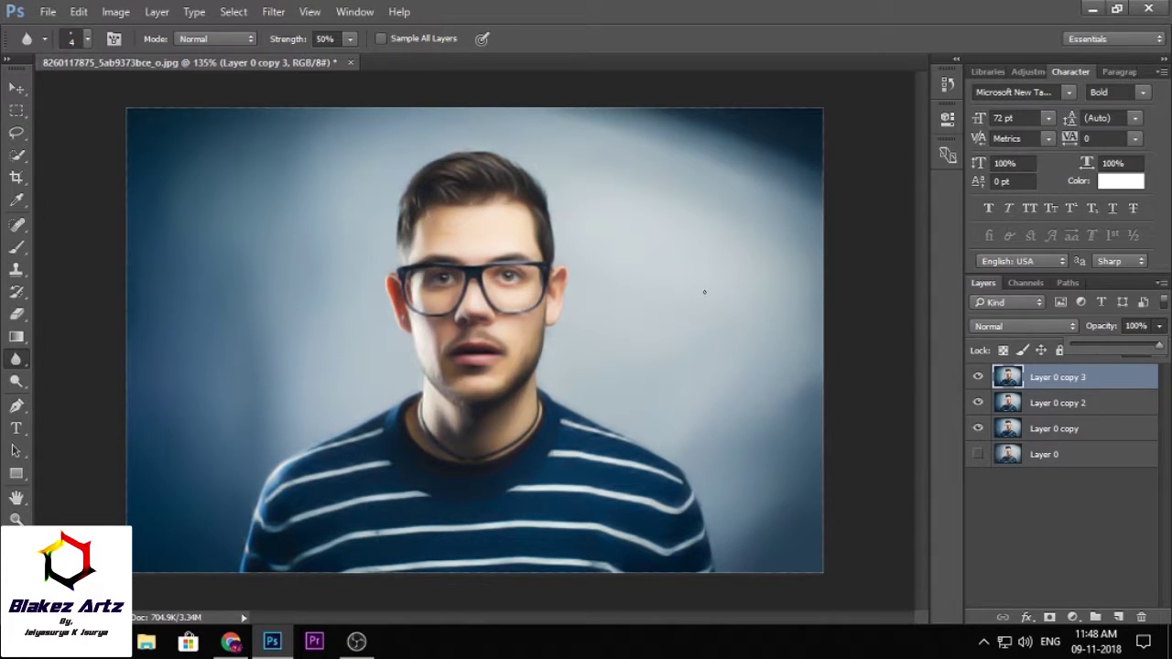
click(269, 13)
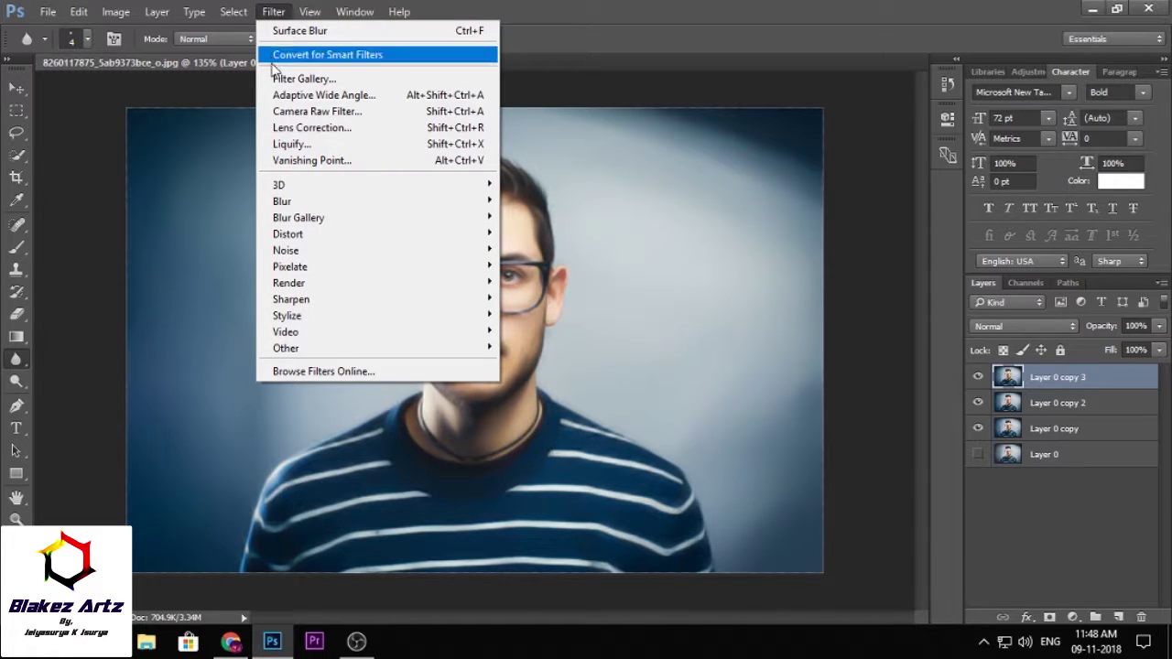
click(320, 112)
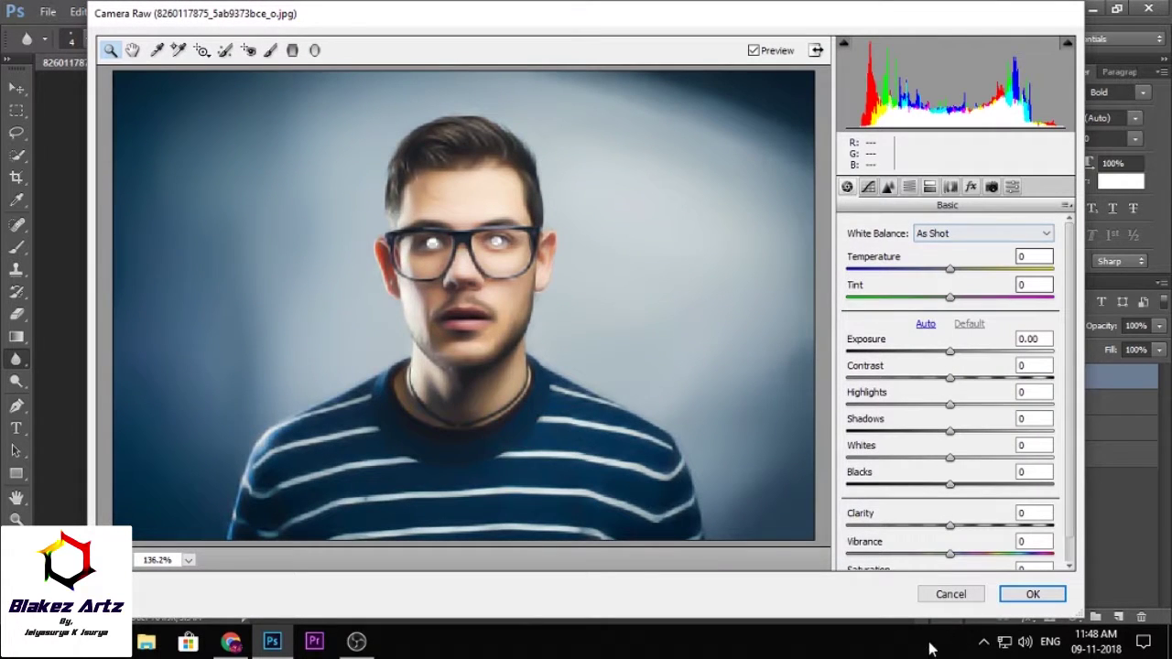
click(950, 594)
click(1070, 429)
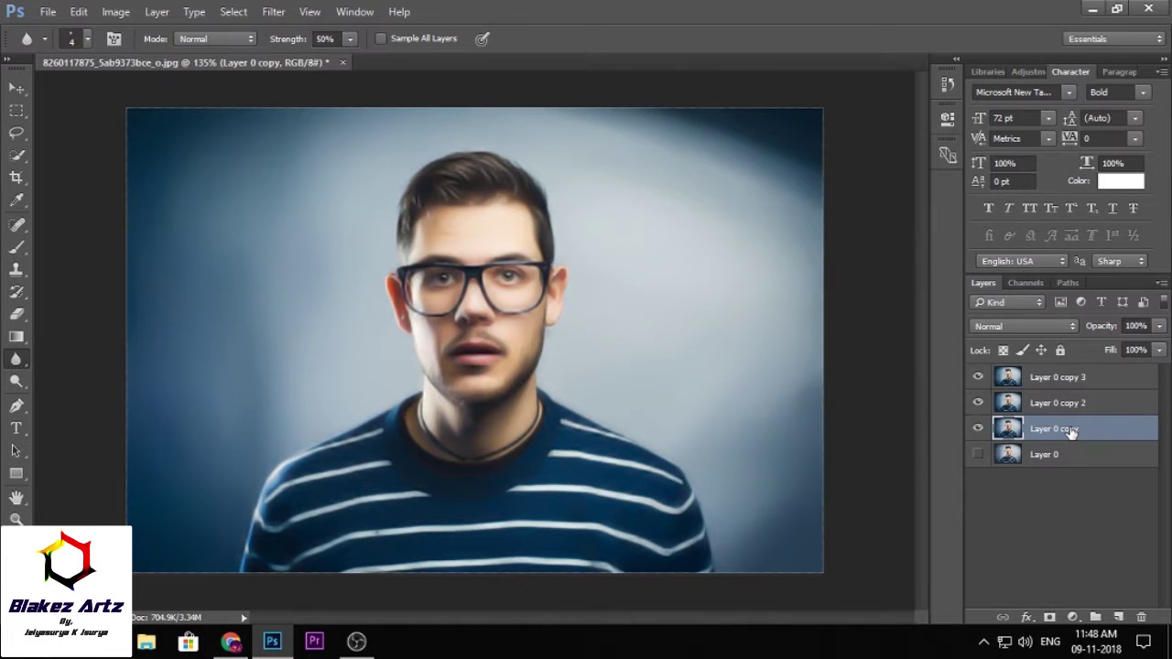
right_click(1070, 428)
click(1115, 499)
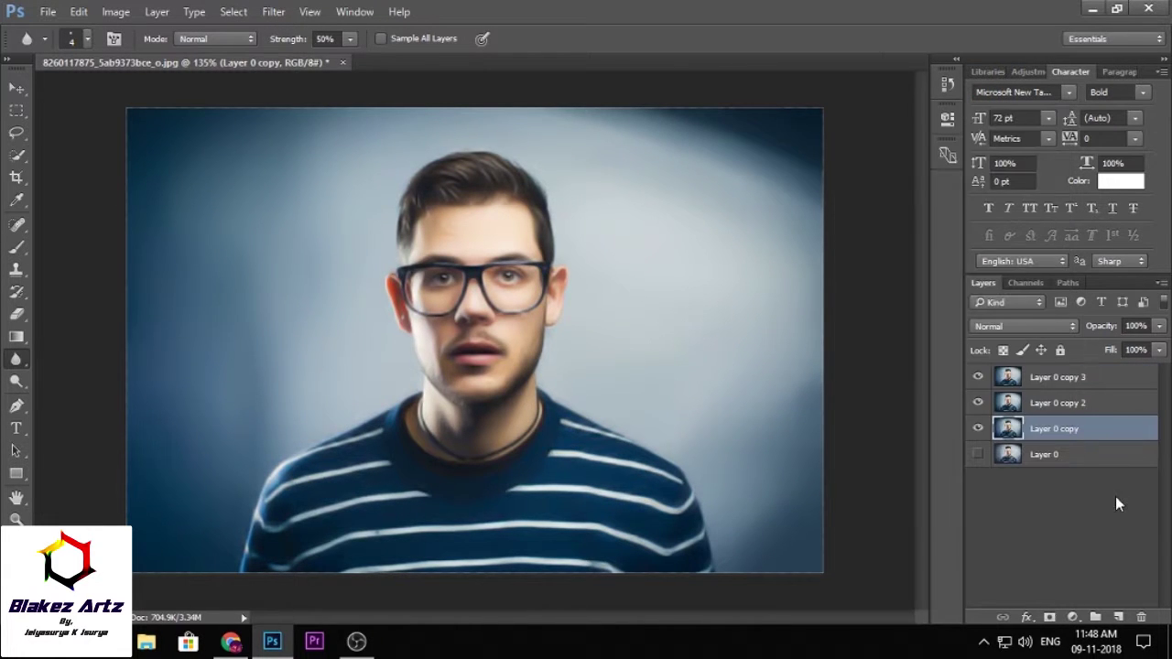
click(1049, 377)
click(275, 13)
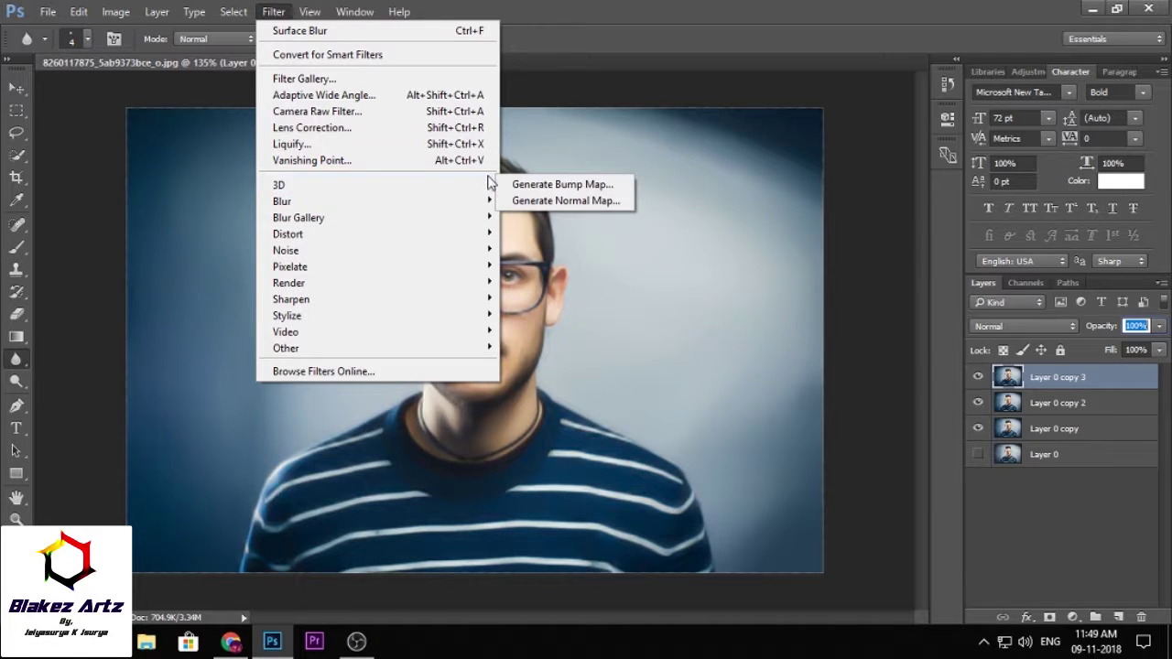
mouse_move(298, 218)
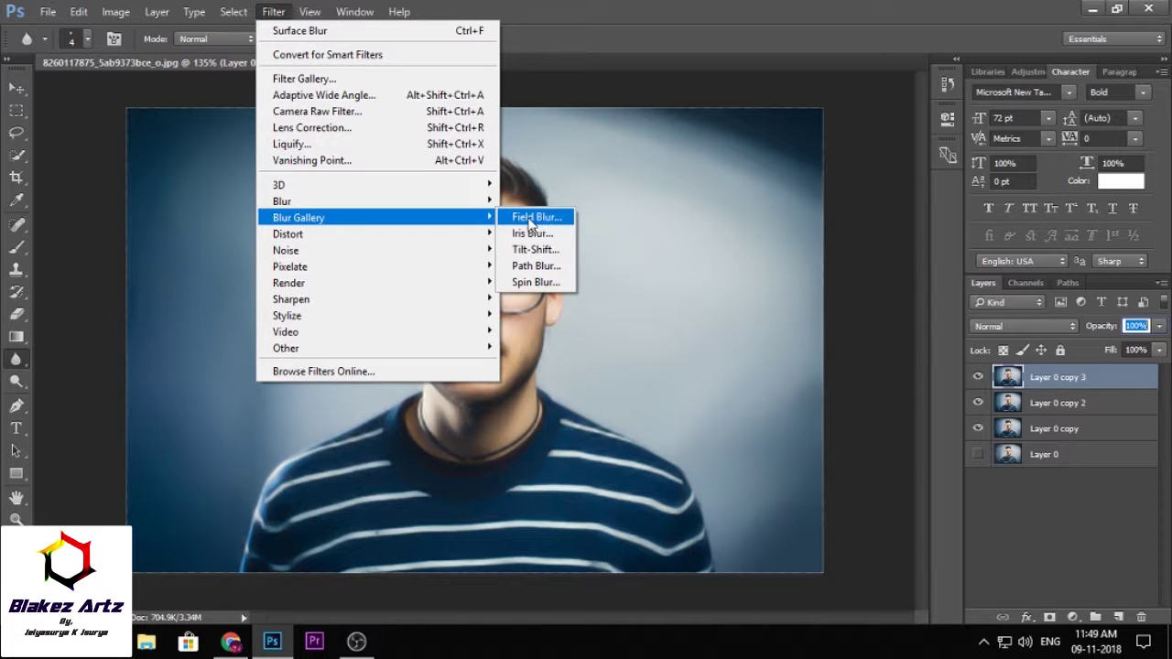
In Camera Raw on the top layer, warm Temperature, raise Contrast, and make Clarity negative.
click(375, 112)
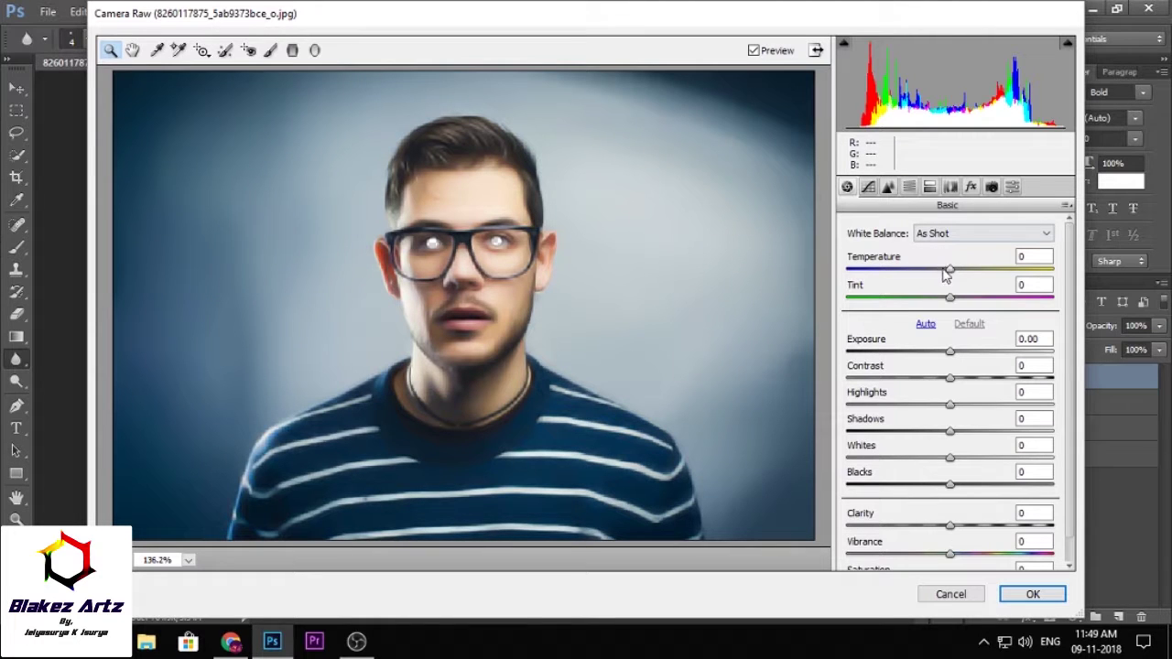
mouse_move(950, 270)
mouse_down()
mouse_move(928, 302)
mouse_move(947, 300)
mouse_up()
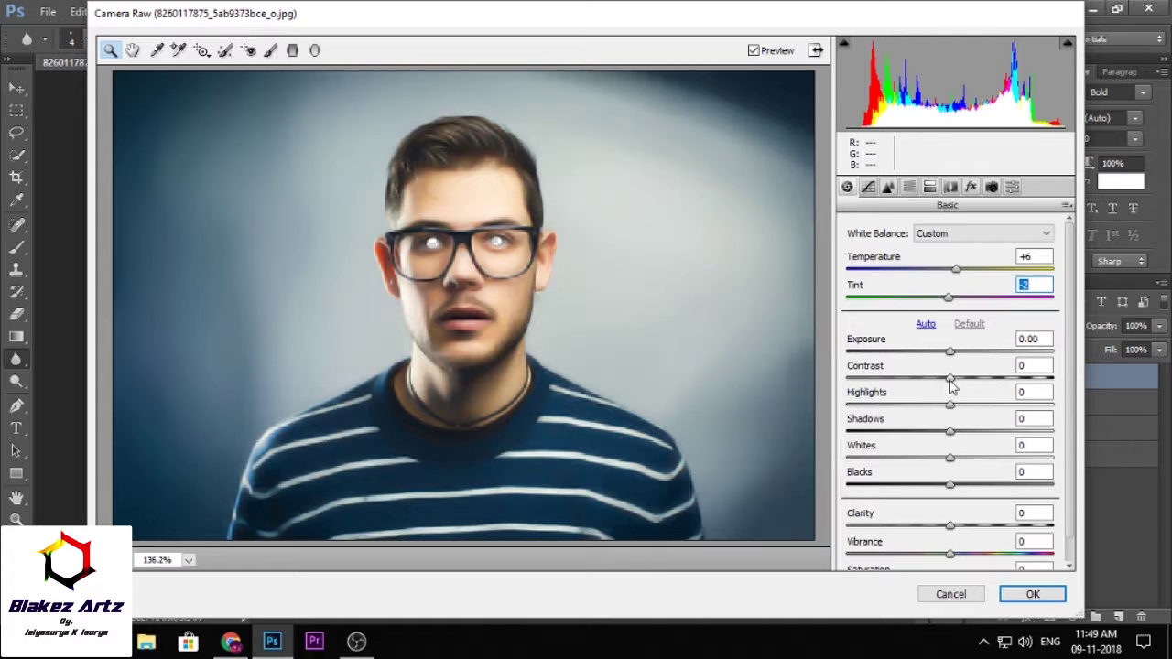
mouse_move(949, 378)
mouse_down()
mouse_move(965, 379)
mouse_move(987, 414)
mouse_move(936, 412)
mouse_up()
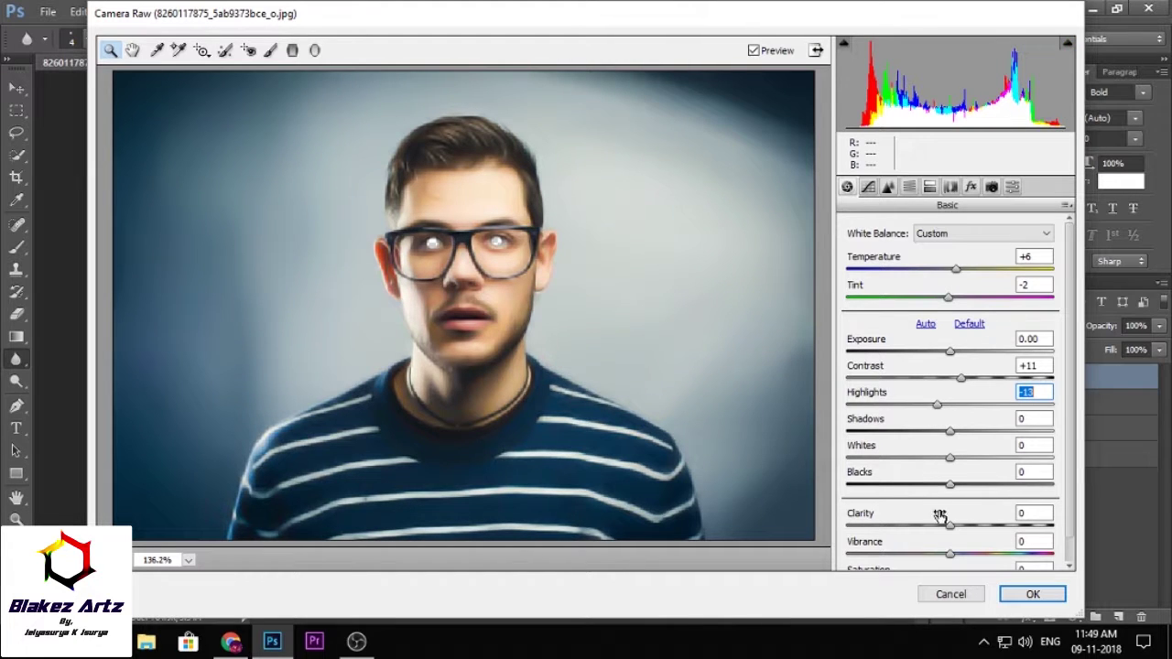
mouse_move(952, 527)
mouse_down()
mouse_move(1004, 531)
mouse_move(920, 529)
mouse_move(1014, 529)
mouse_up()
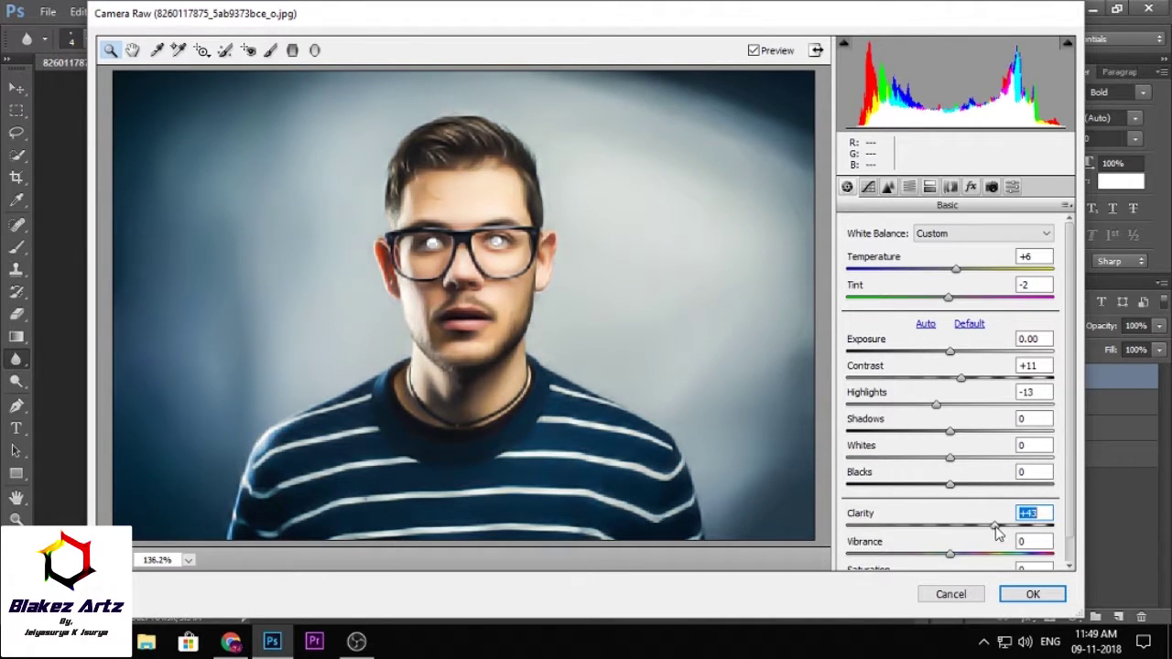
drag(1014, 529, 927, 529)
Set Detail Luminance noise reduction to 67 and Sharpening Amount to about 47, then apply.
click(887, 187)
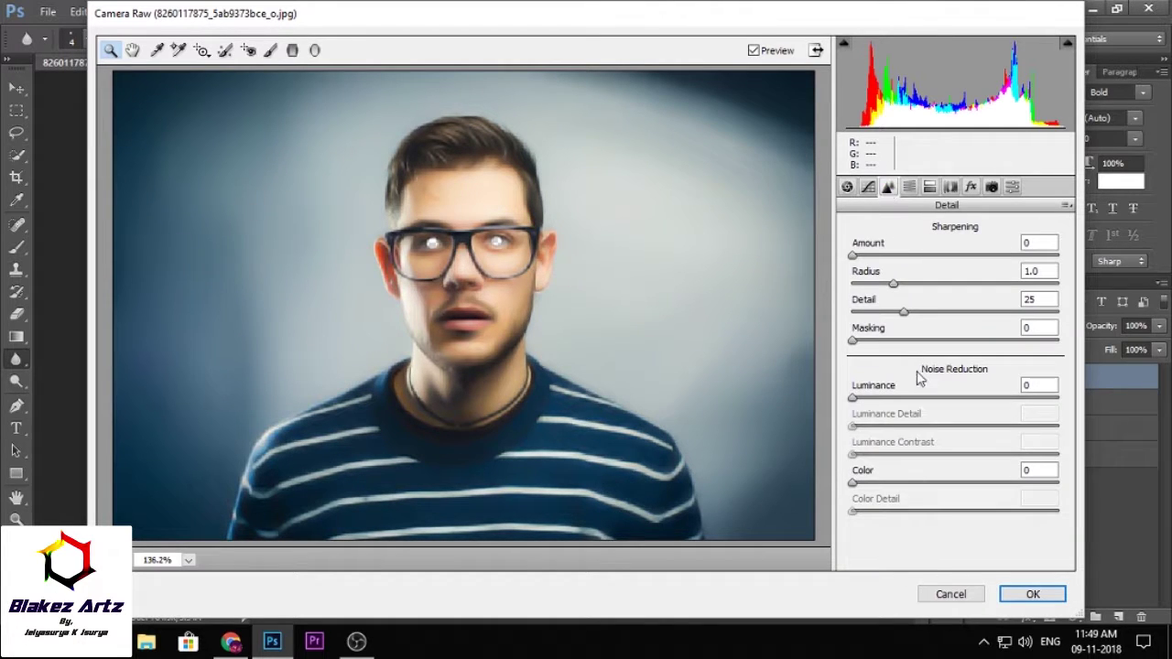
drag(853, 398, 1018, 398)
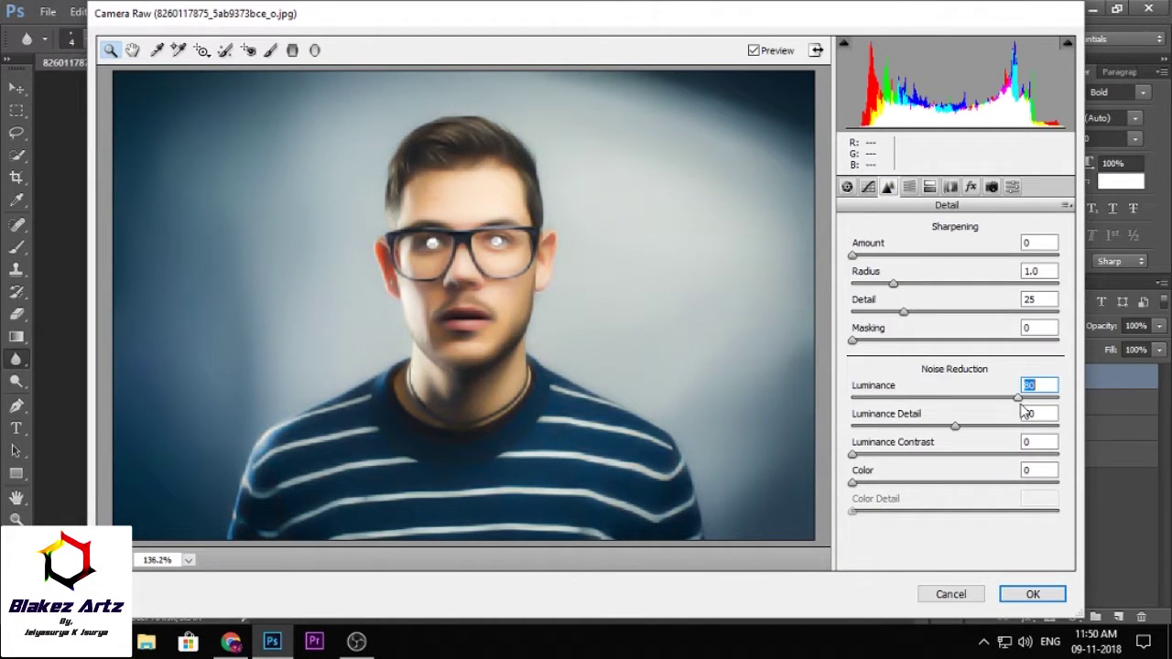
mouse_move(1023, 412)
mouse_down()
mouse_move(978, 408)
mouse_move(992, 401)
mouse_up()
click(854, 259)
mouse_move(854, 259)
mouse_down()
mouse_move(973, 260)
mouse_move(856, 263)
mouse_move(923, 277)
mouse_up()
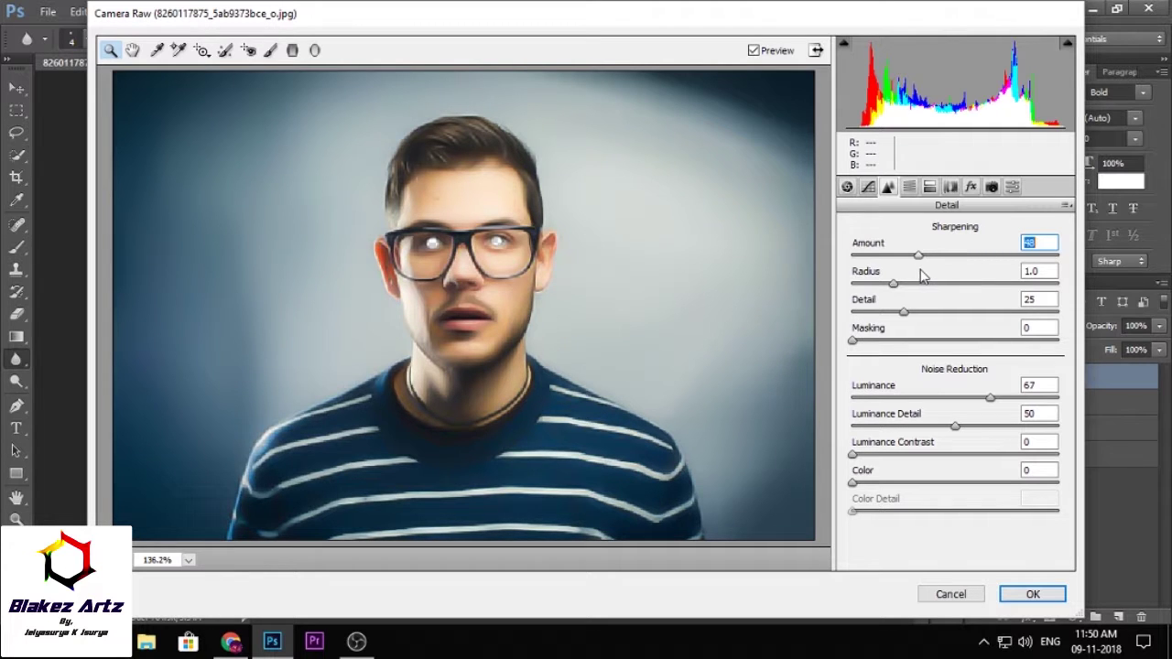
click(1032, 593)
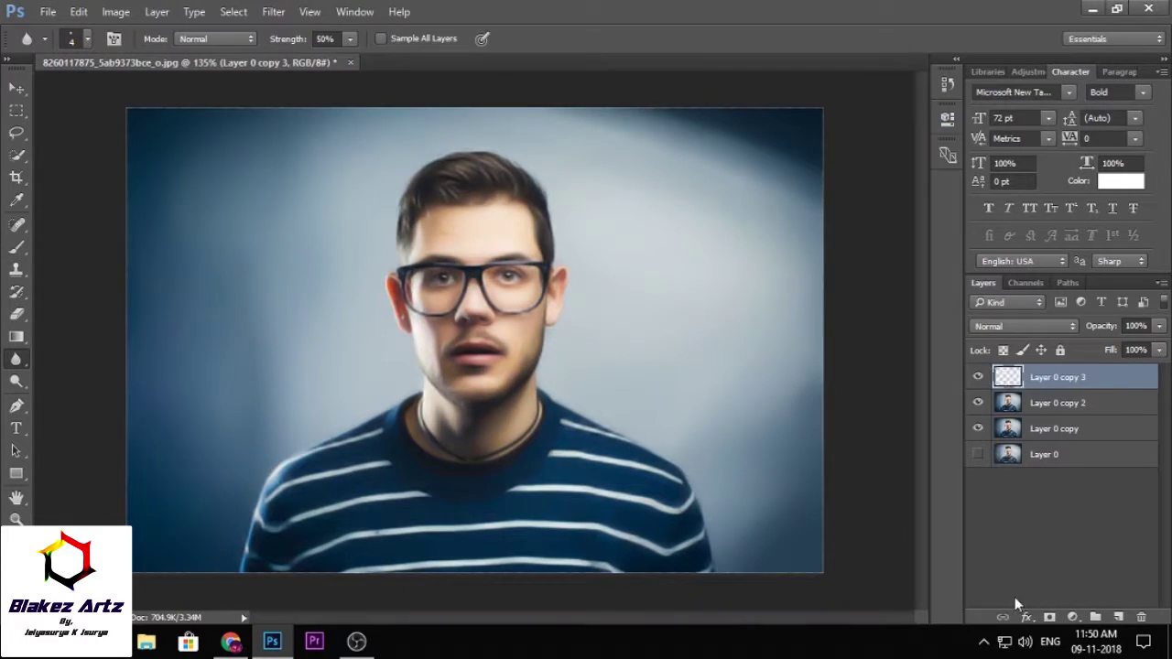
Open Export As and set the PNG scale to 300% (1800 × 1203 px), briefly trying 100%.
click(48, 11)
mouse_move(64, 259)
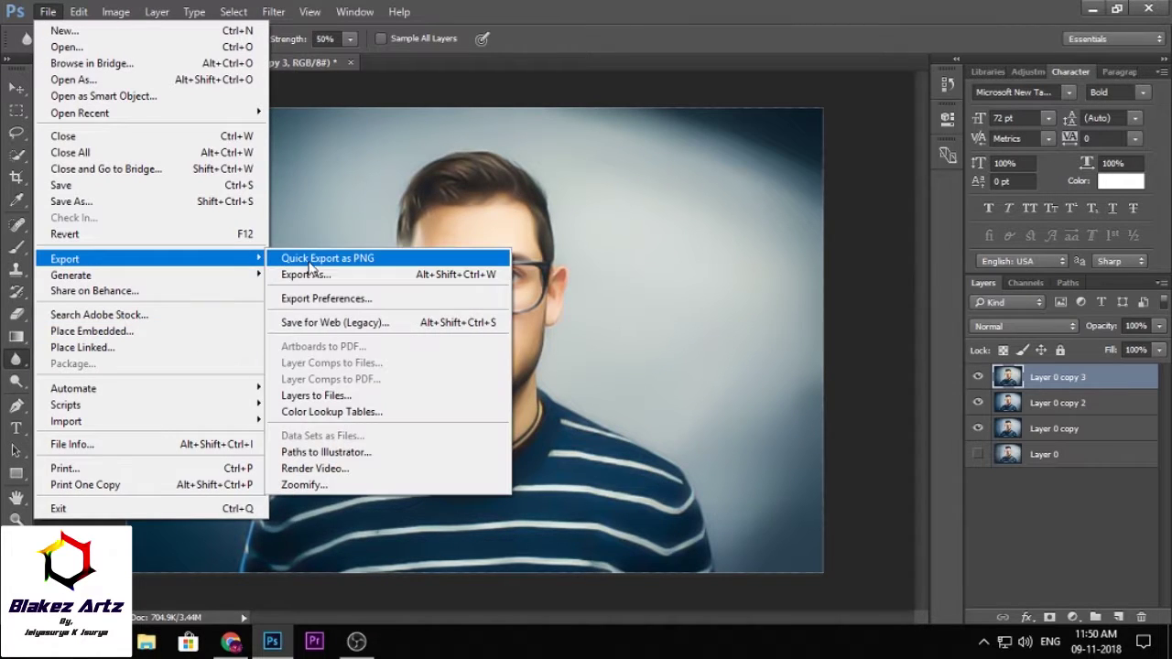
click(317, 275)
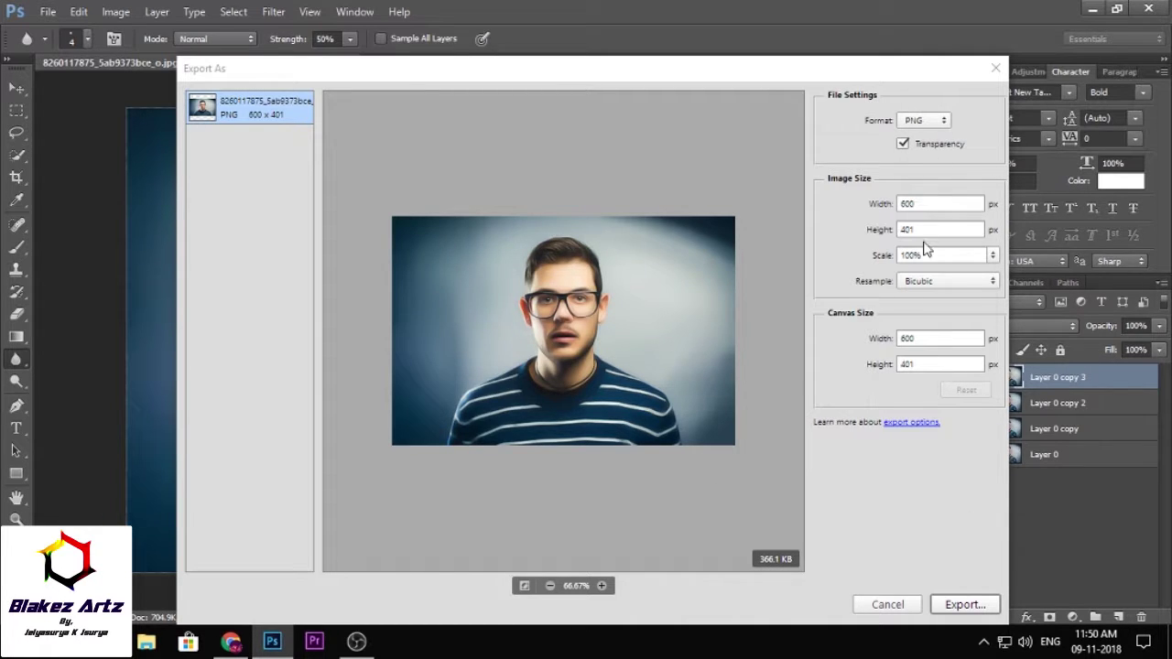
click(992, 257)
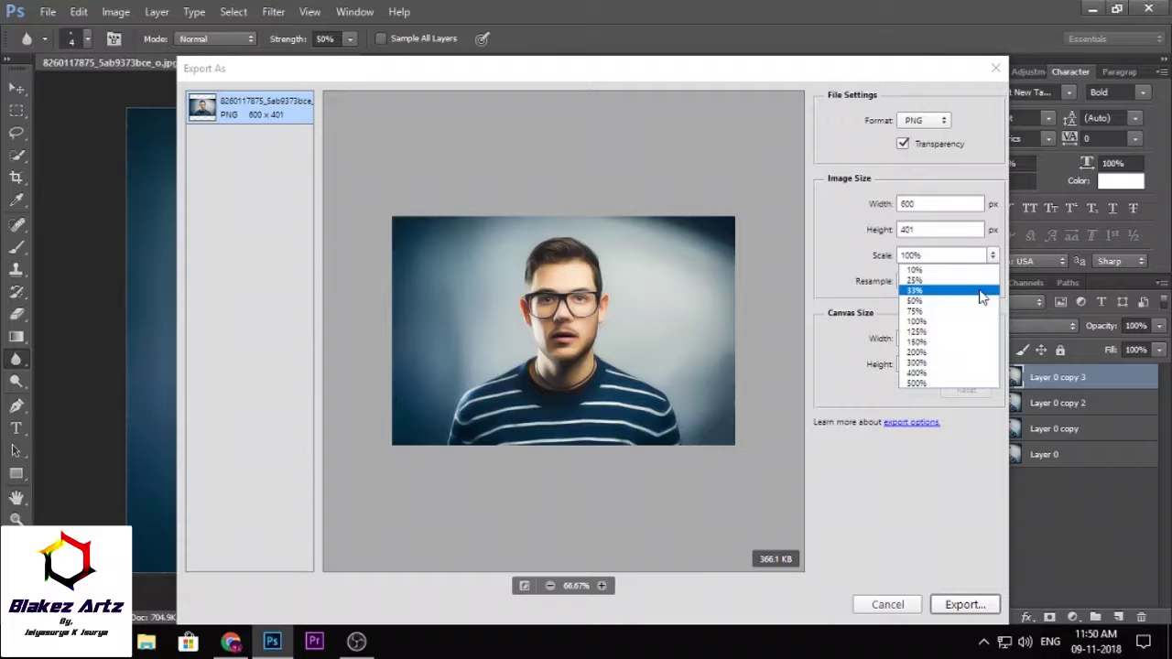
click(946, 364)
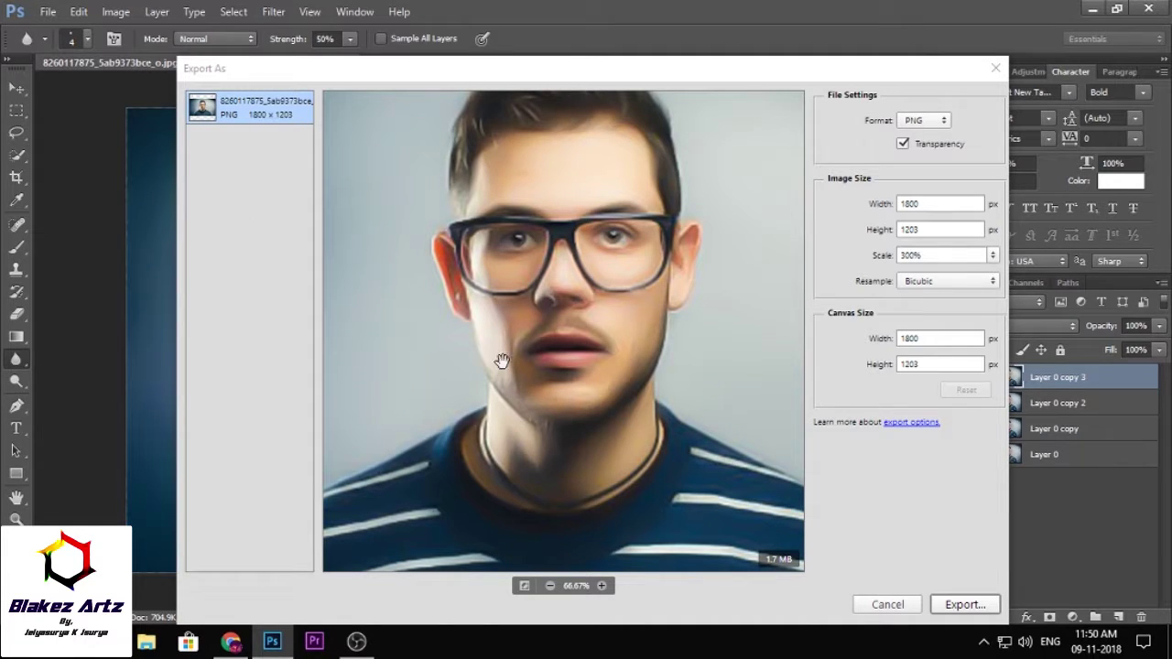
click(993, 257)
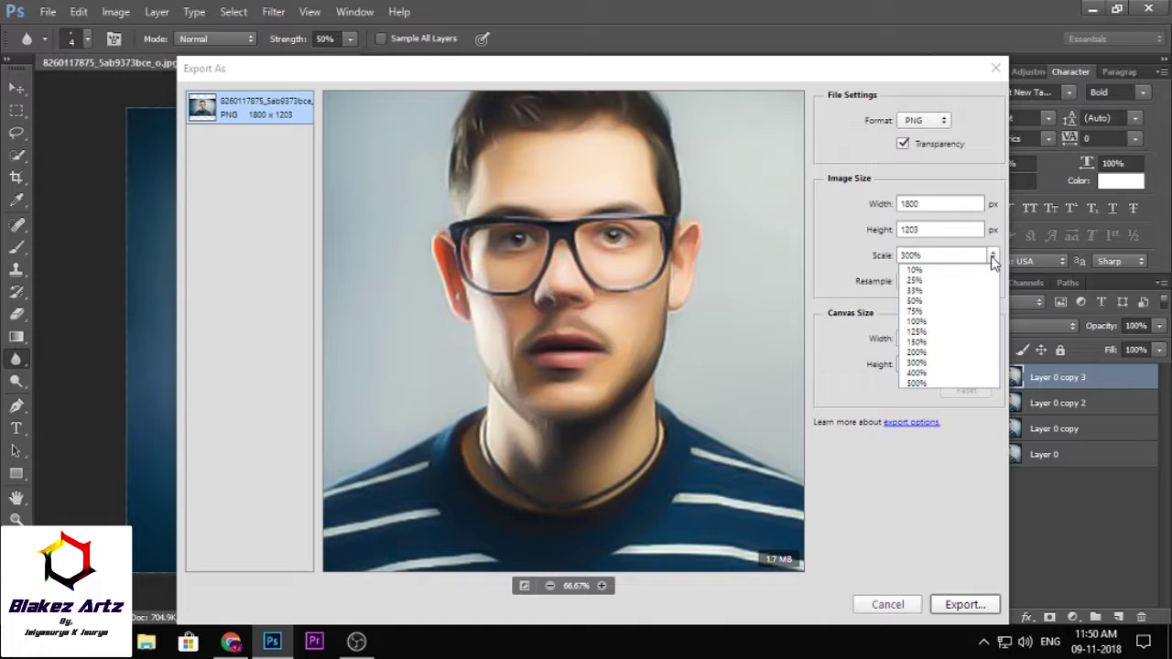
click(964, 324)
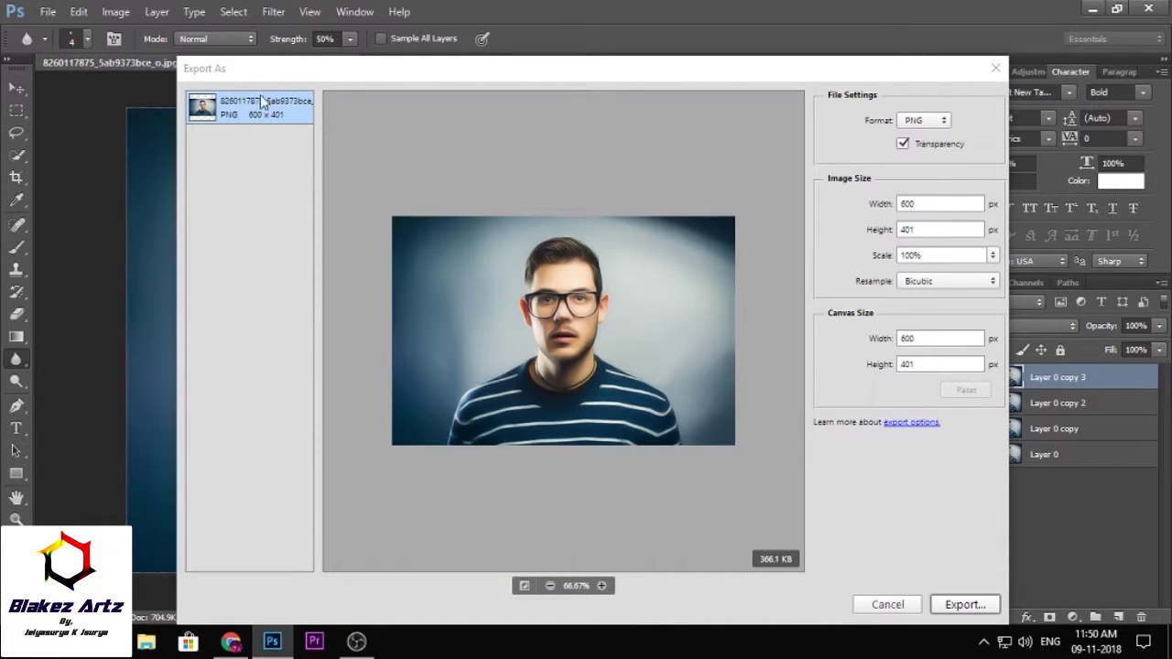
click(992, 256)
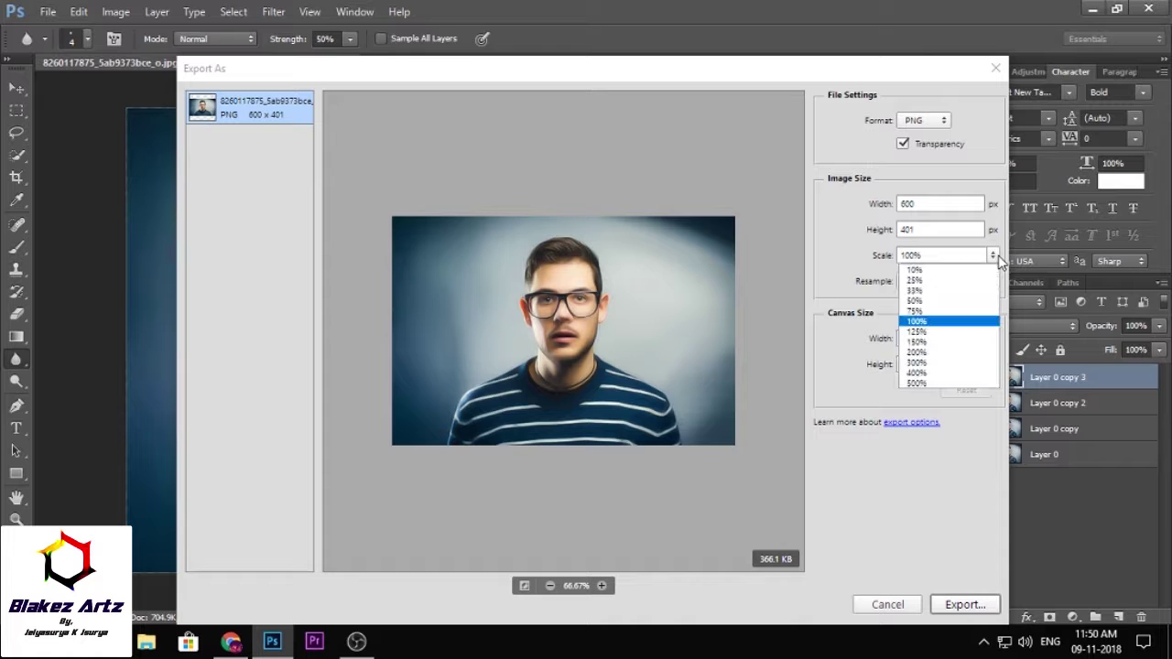
click(968, 363)
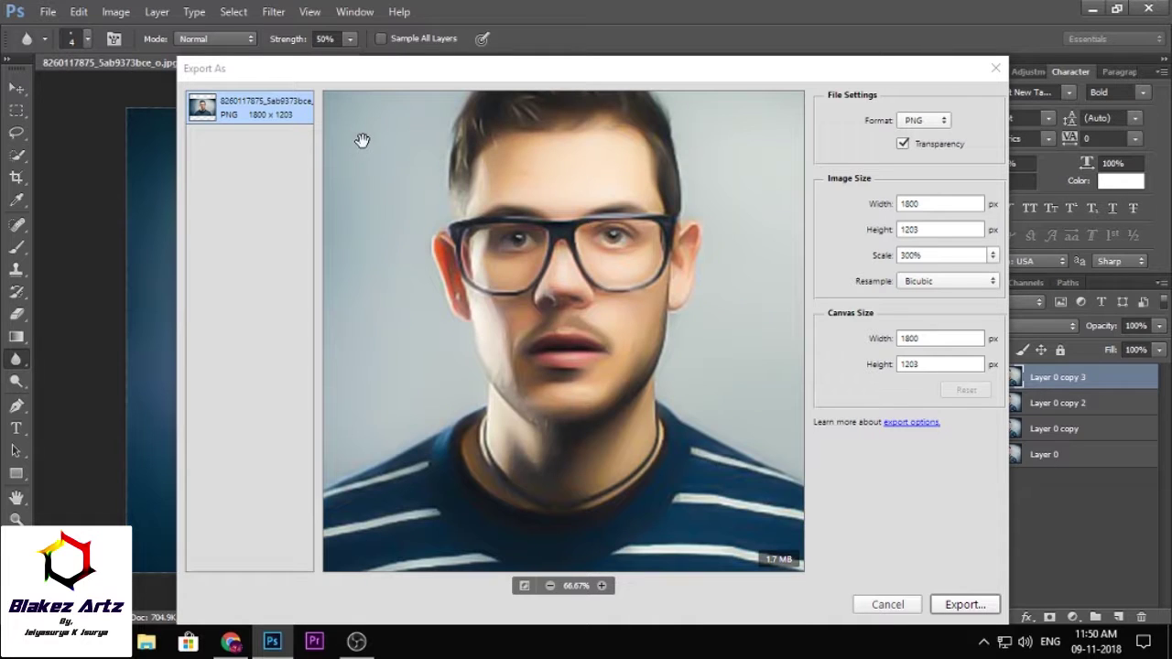
click(992, 255)
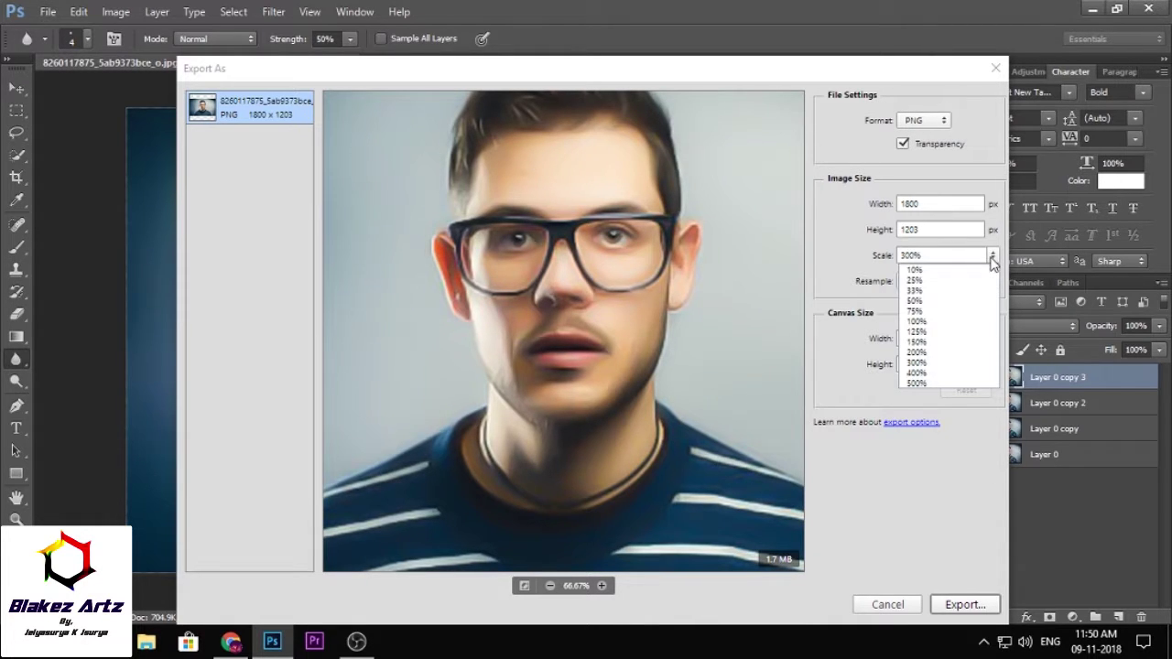
Set the export scale to 400% (2400 × 1604 px) and save the PNG.
click(956, 374)
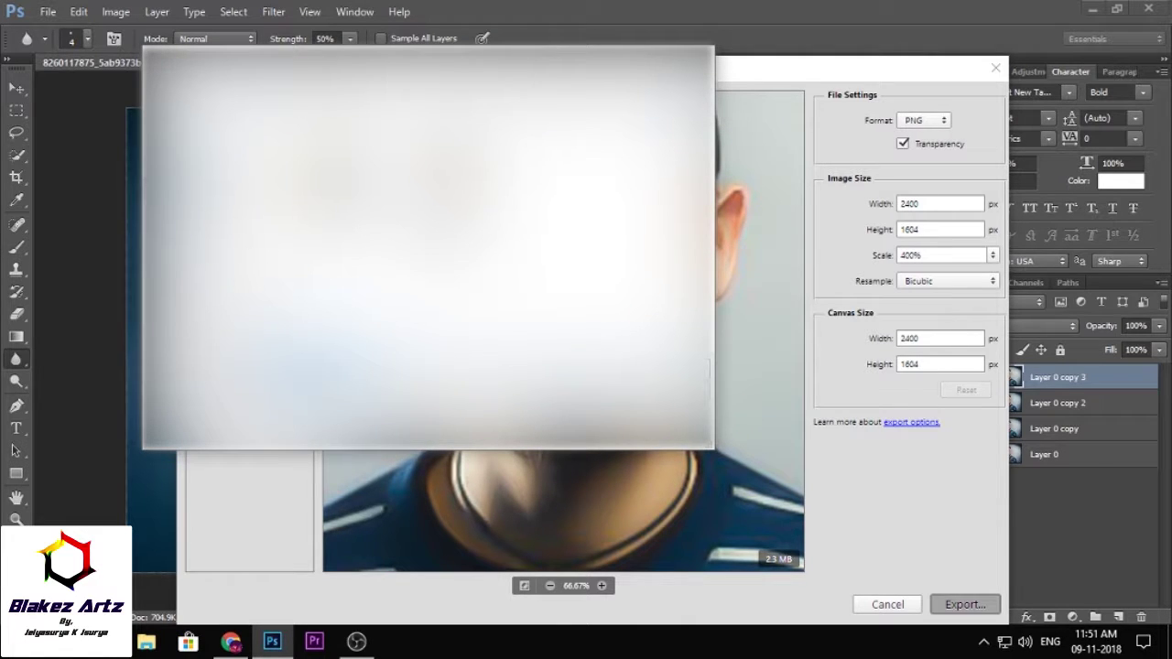
click(569, 439)
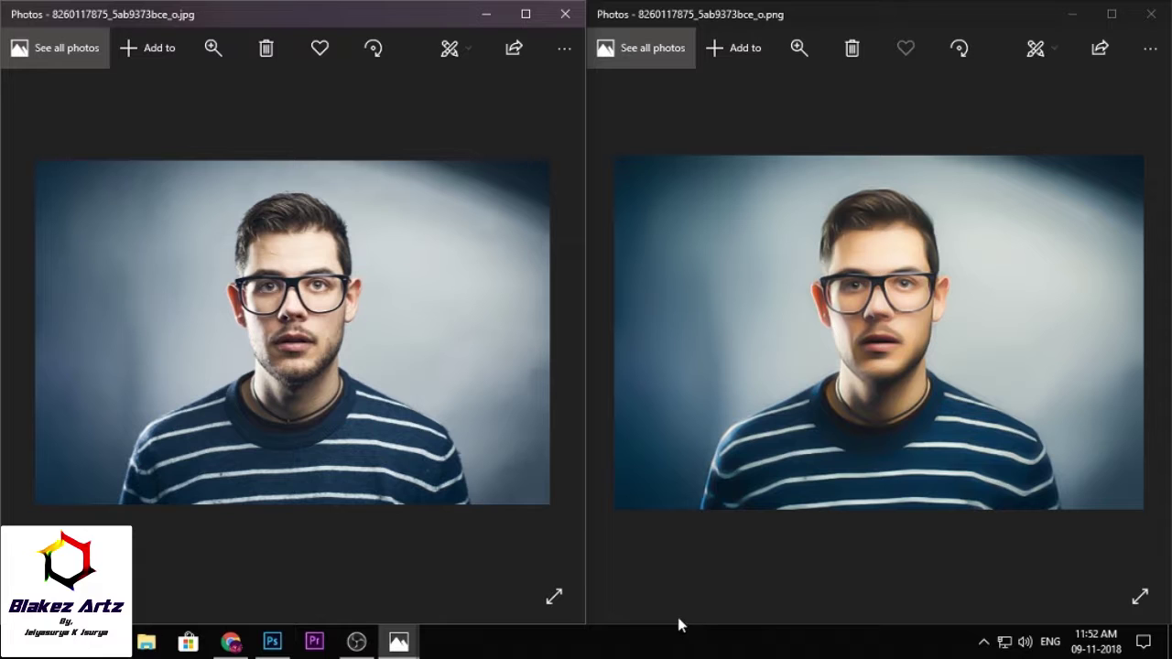
In the right Photos viewer, flip repeatedly between the original JPG and the edited PNG.
click(703, 582)
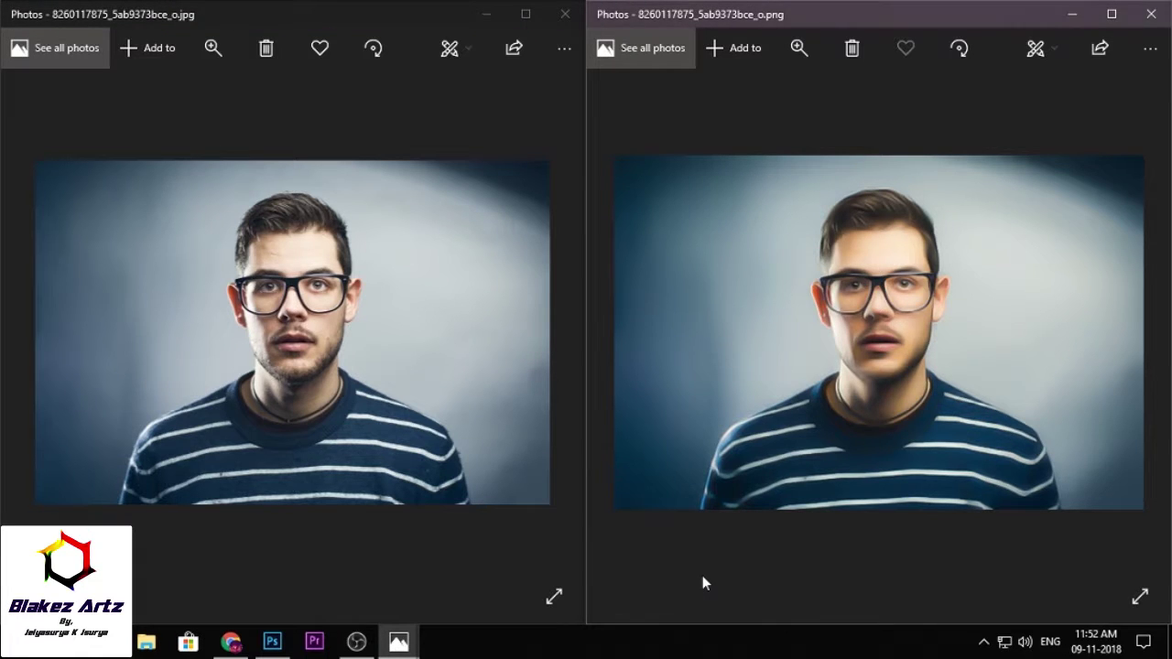
key(Left)
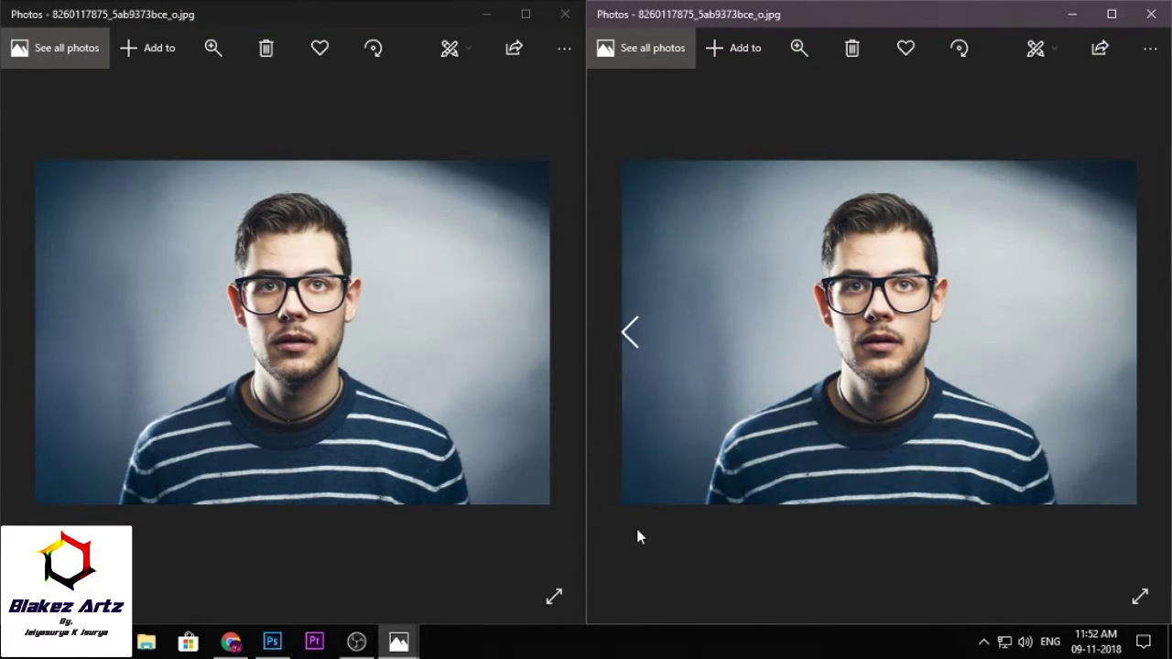
click(1130, 334)
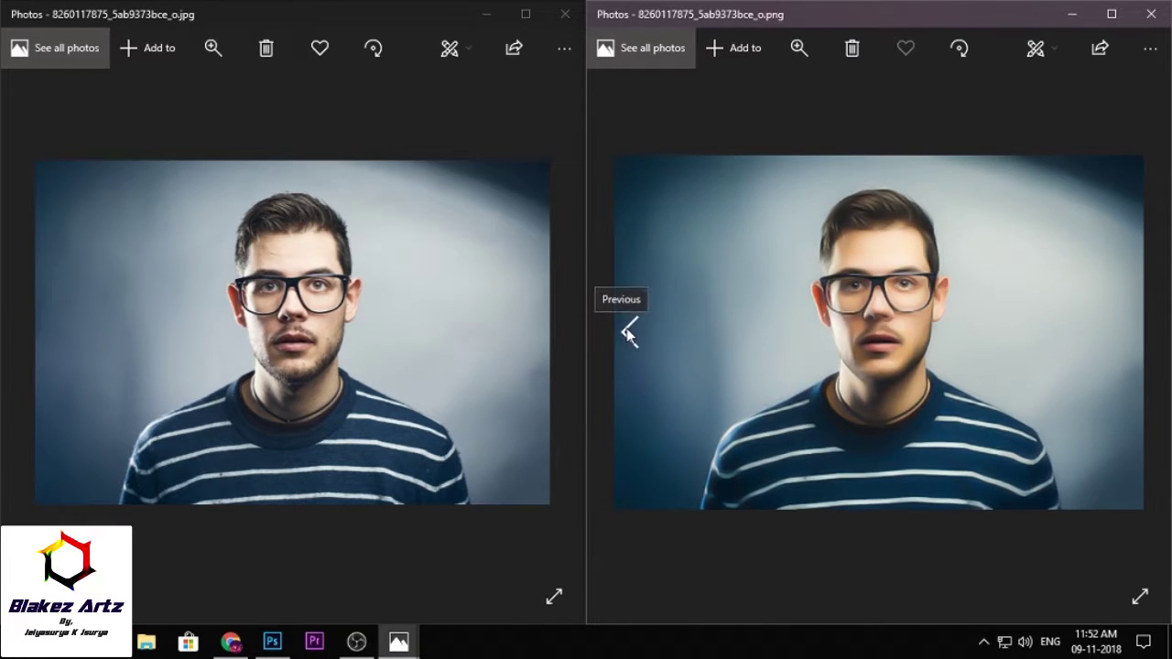
click(628, 331)
key(Right)
click(628, 331)
click(628, 331)
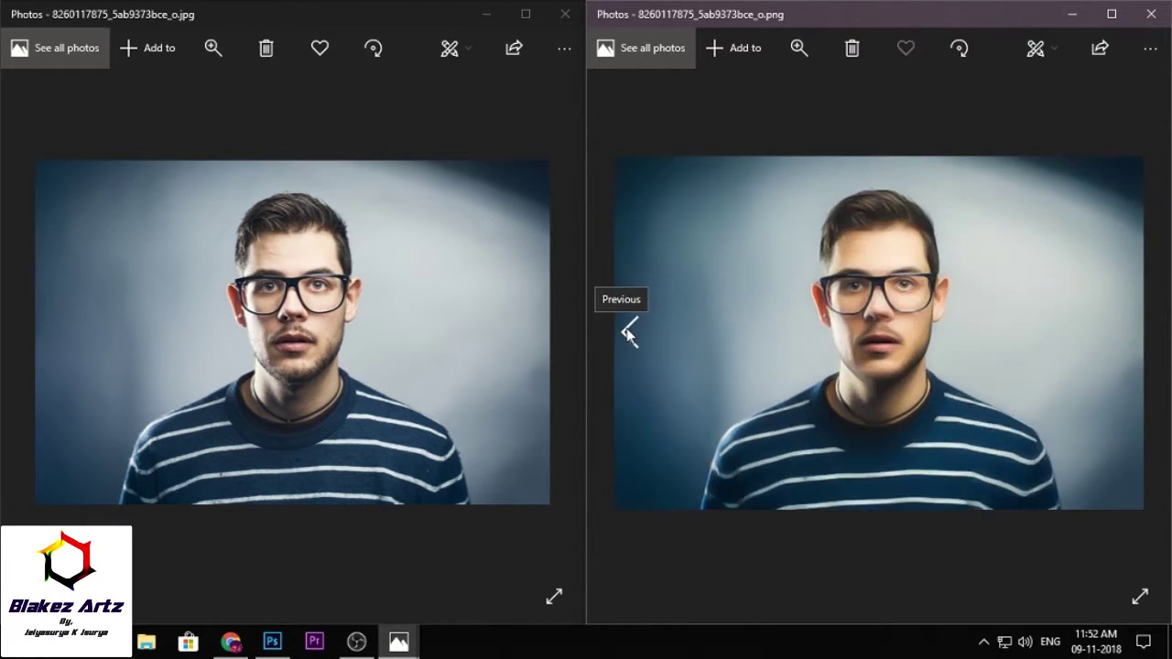
click(628, 332)
click(628, 331)
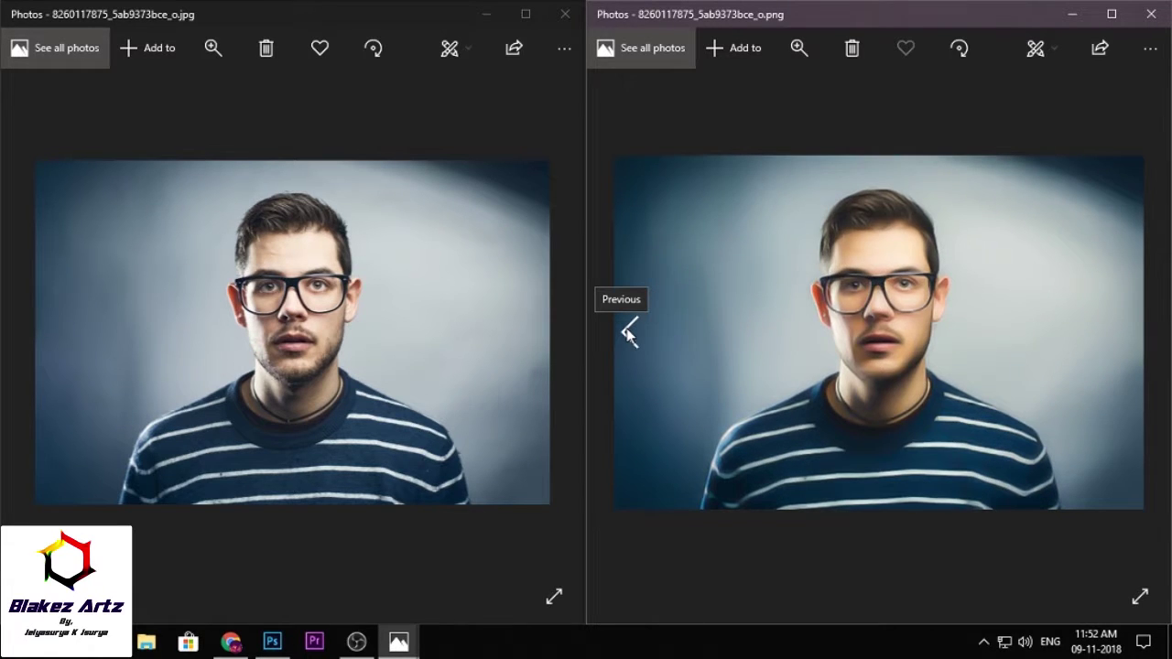
click(628, 331)
click(628, 331)
click(628, 331)
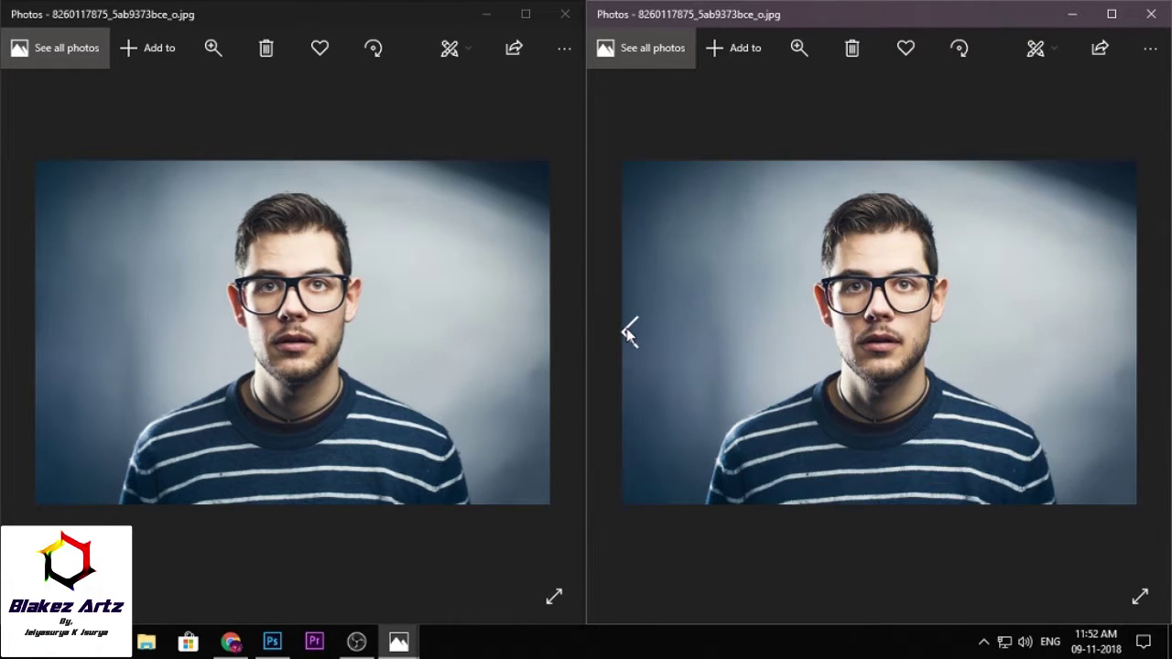
click(628, 331)
click(628, 331)
click(628, 332)
click(628, 331)
click(628, 331)
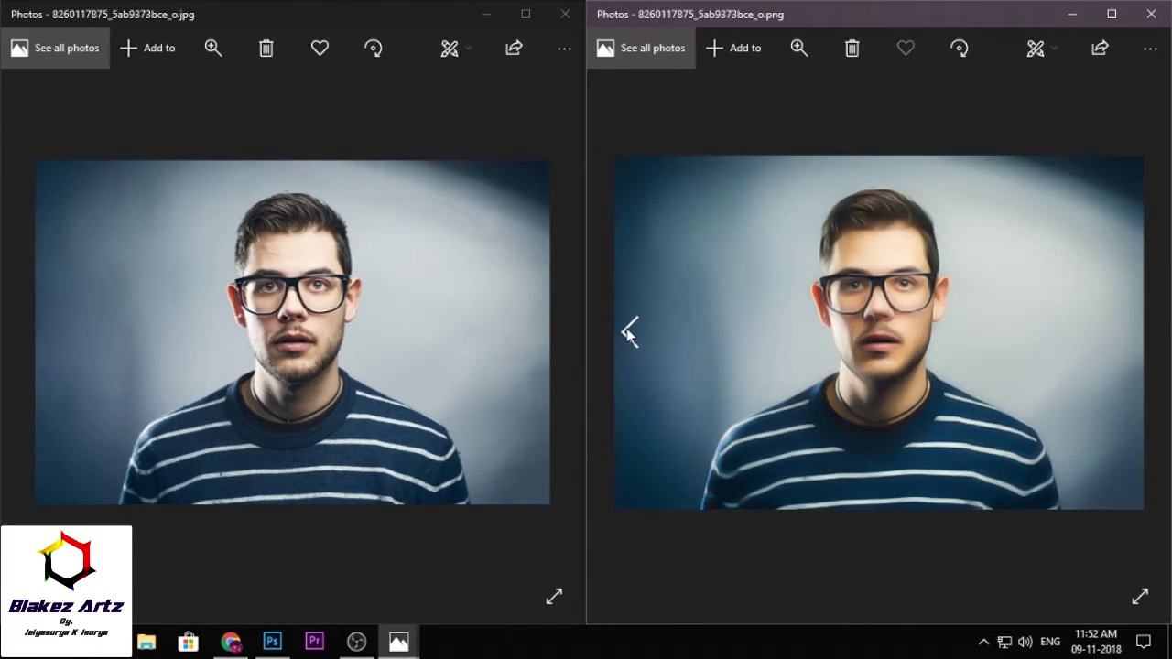
click(628, 332)
click(628, 332)
click(628, 332)
click(628, 331)
click(628, 331)
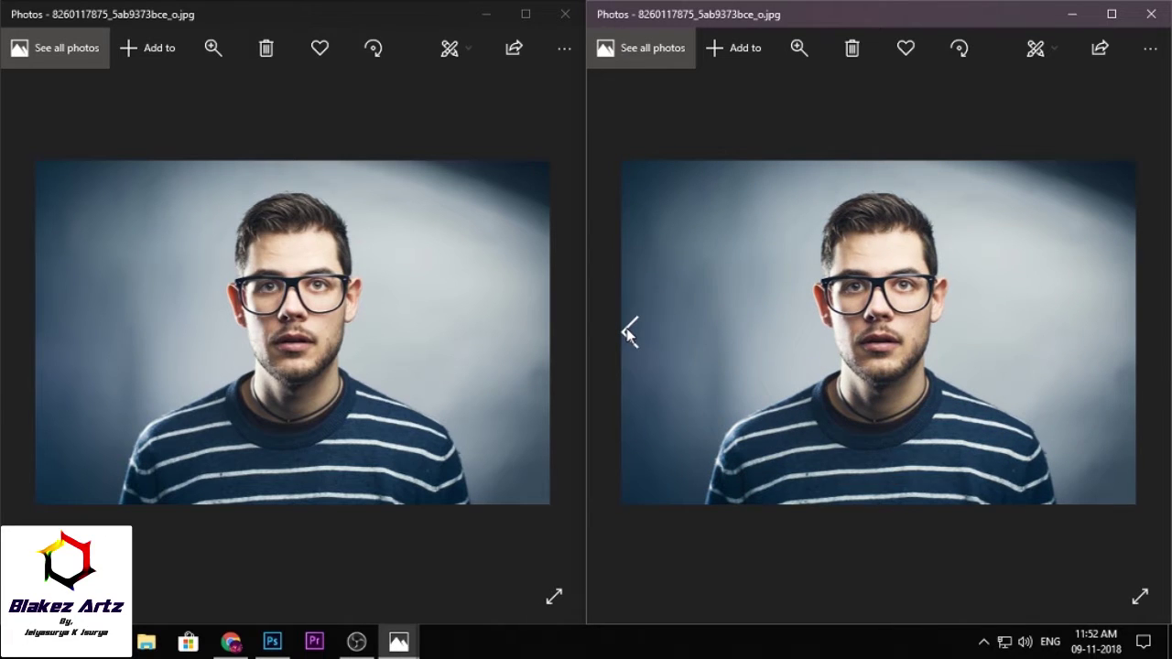
click(628, 332)
click(628, 332)
click(628, 332)
click(628, 331)
click(628, 332)
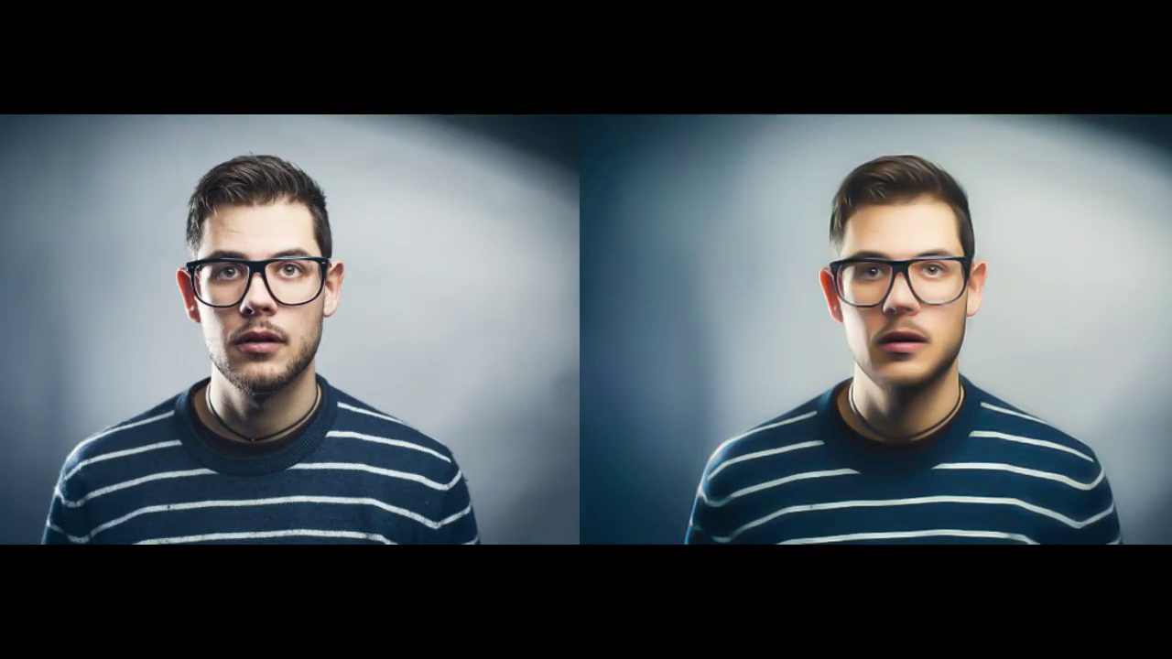